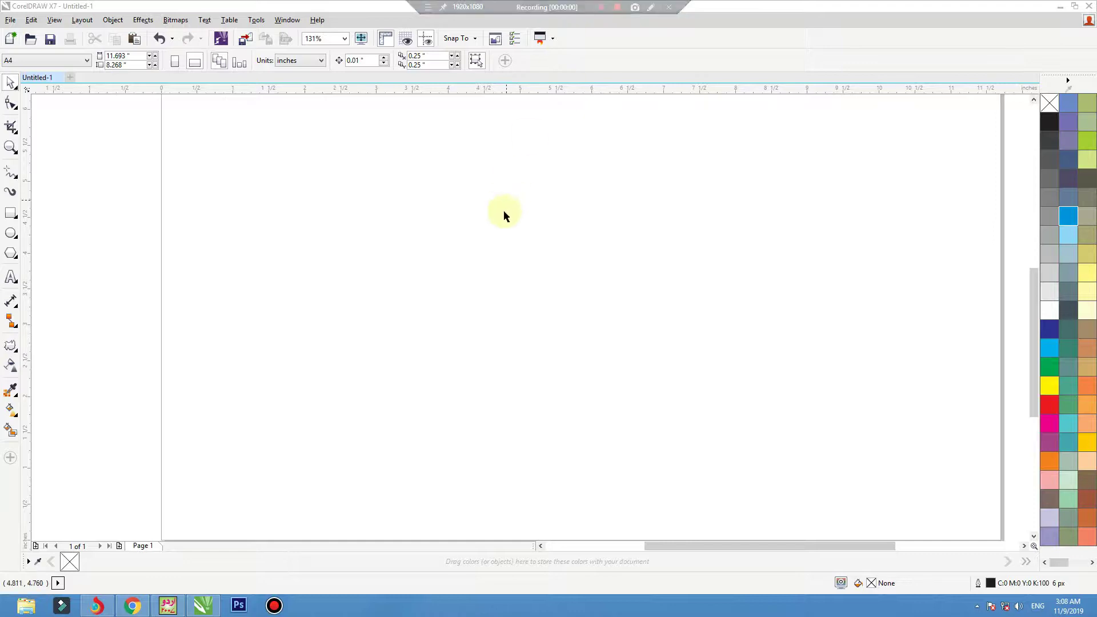
- Draw a six-sided polygon about 3.6 by 4.2 inches near the middle of the page
left_click(504, 212)
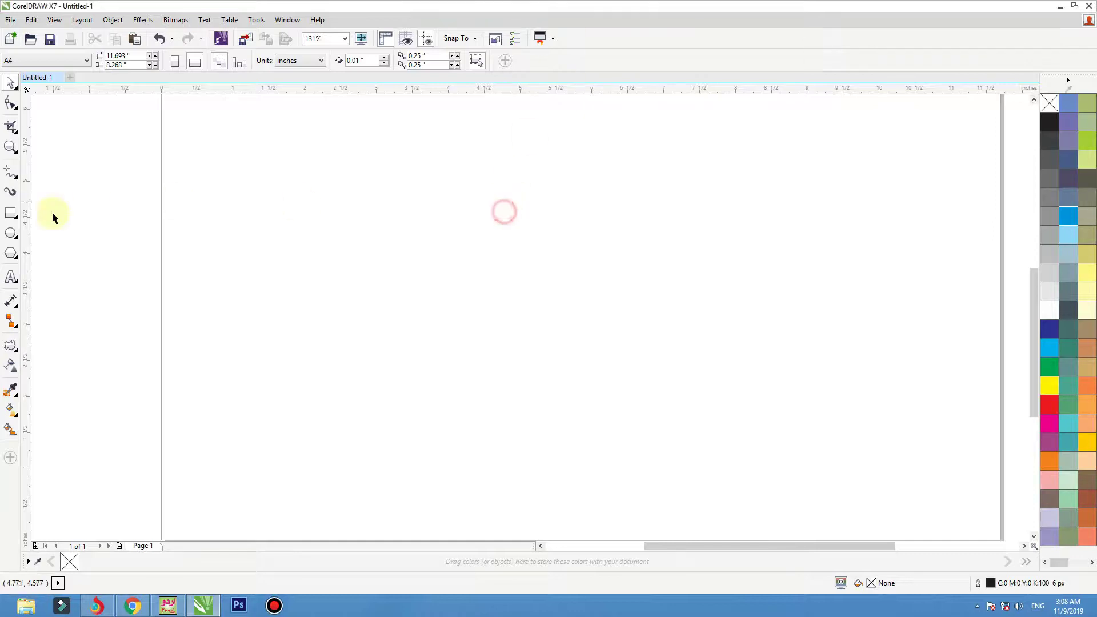
left_click(17, 261)
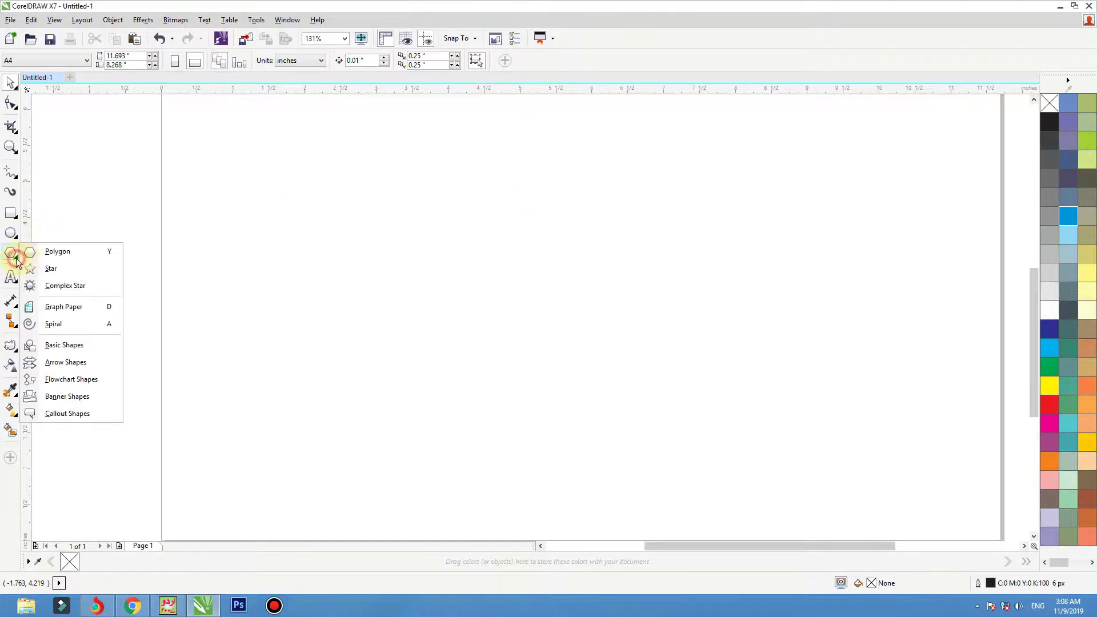
left_click(46, 252)
left_click_drag(361, 211, 414, 258)
left_click_drag(539, 368, 654, 482)
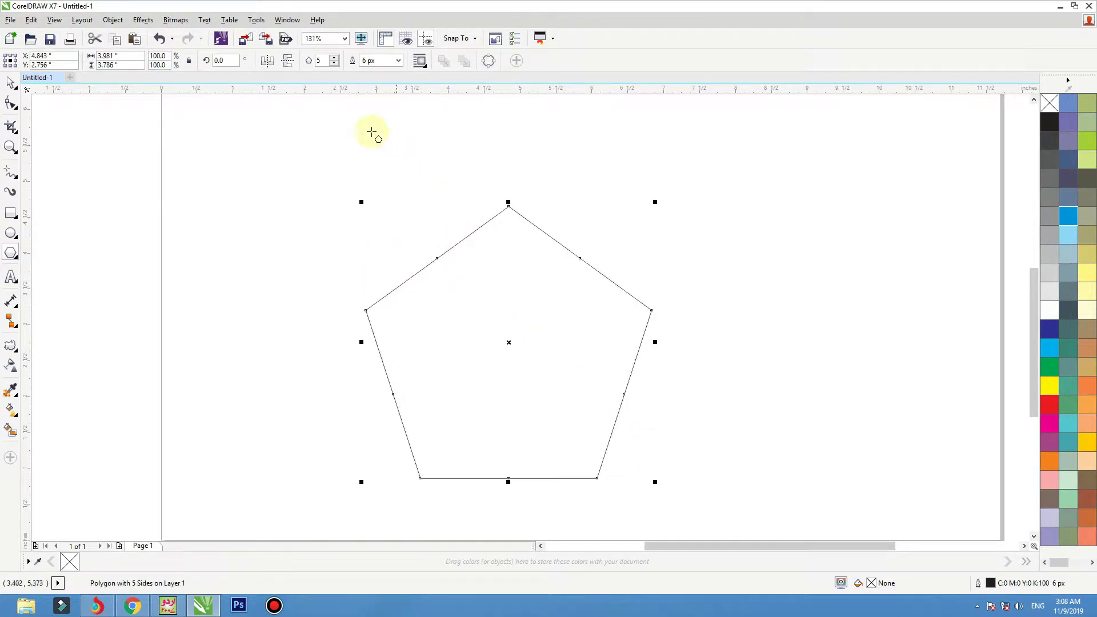
left_click(334, 58)
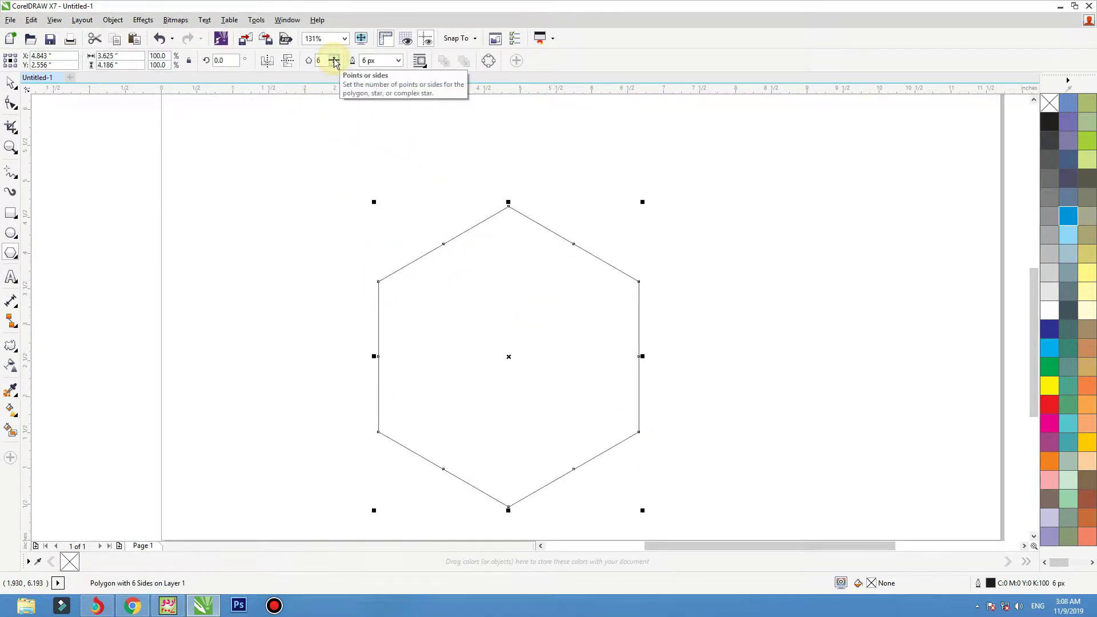
- Move the hexagon up slightly and stretch it horizontally to about 5.05 inches wide
left_click(9, 84)
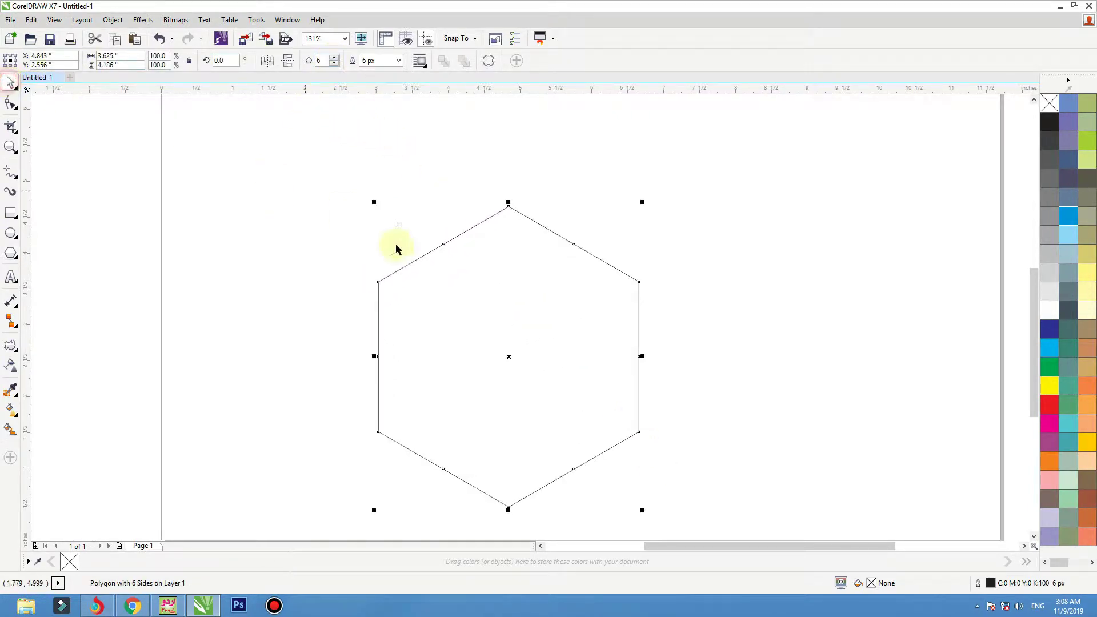
left_click_drag(447, 315, 450, 280)
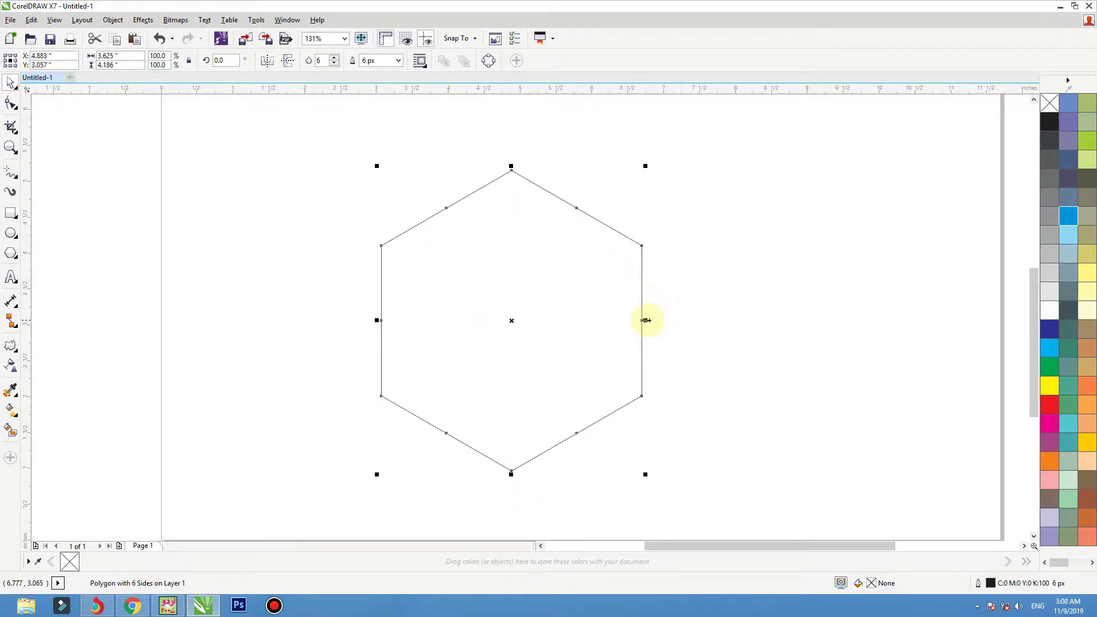
mouse_move(646, 319)
left_mouse_down()
mouse_move(748, 319)
mouse_move(642, 313)
left_mouse_up()
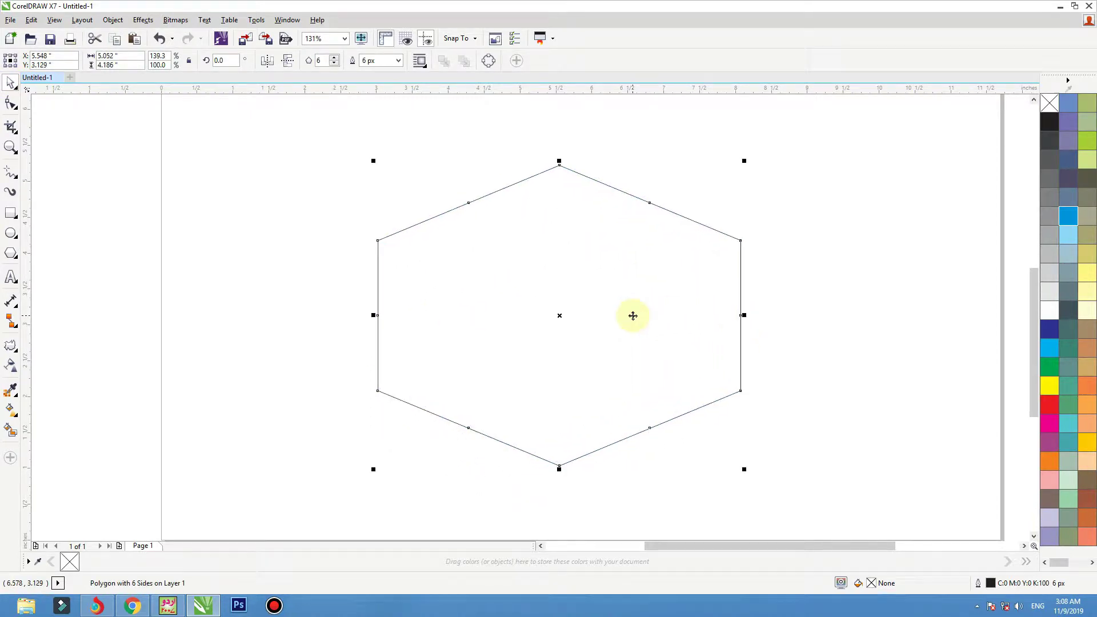
- Apply a push and pull distortion to the hexagon with an amplitude of -7, giving it scalloped edges
left_click(17, 355)
left_click(49, 397)
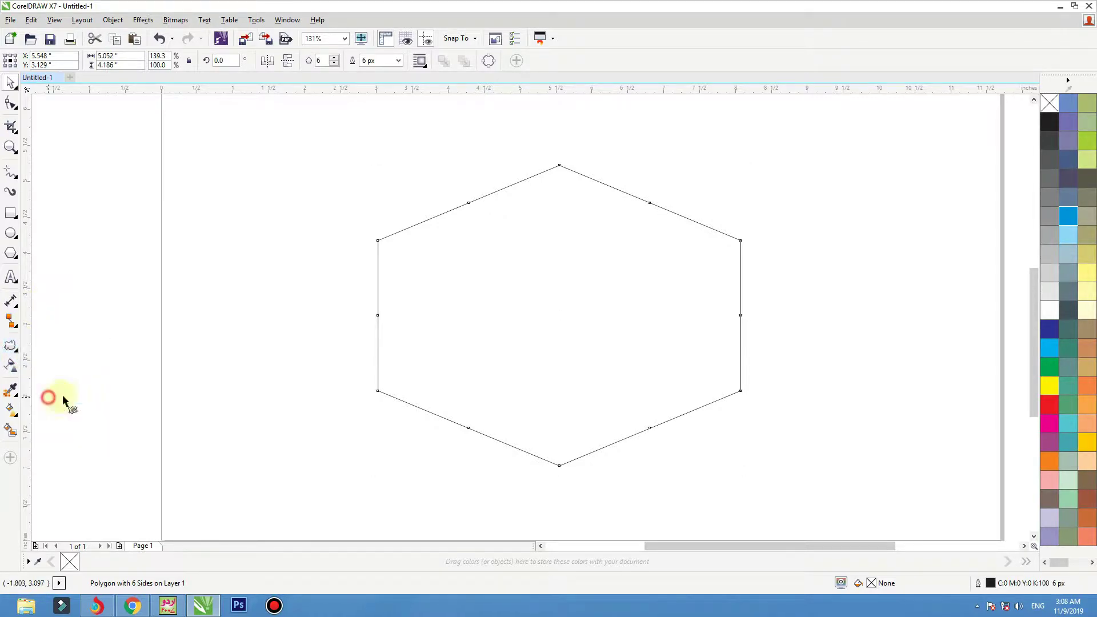
left_click_drag(528, 274, 537, 274)
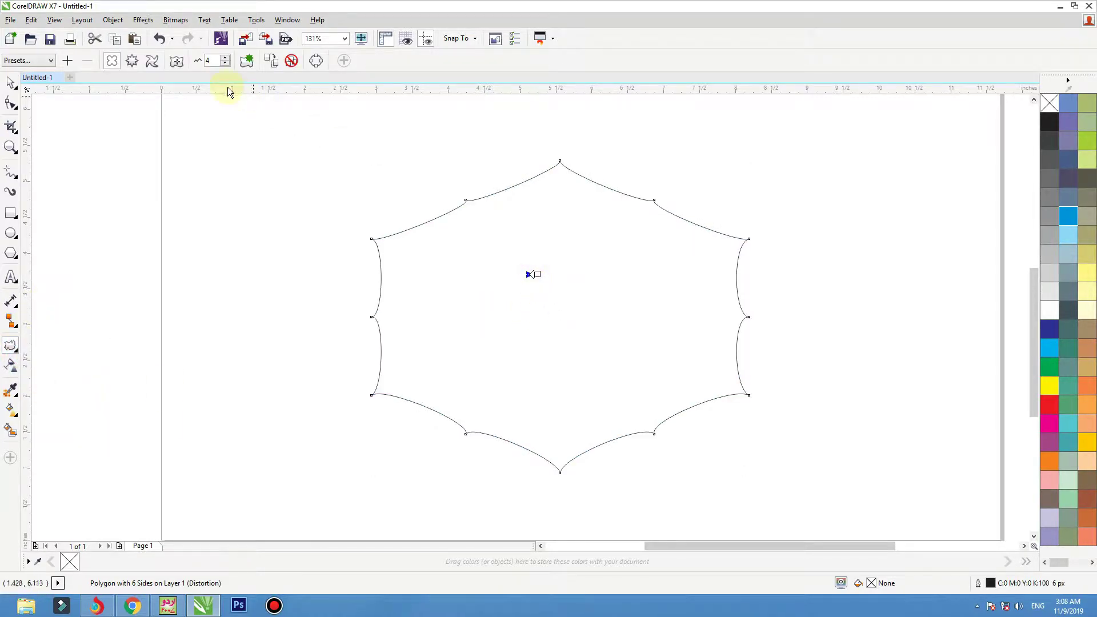
left_click(225, 64)
left_click(225, 64)
left_click(225, 64)
left_click(225, 64)
left_click(225, 64)
left_click(225, 64)
left_click(225, 64)
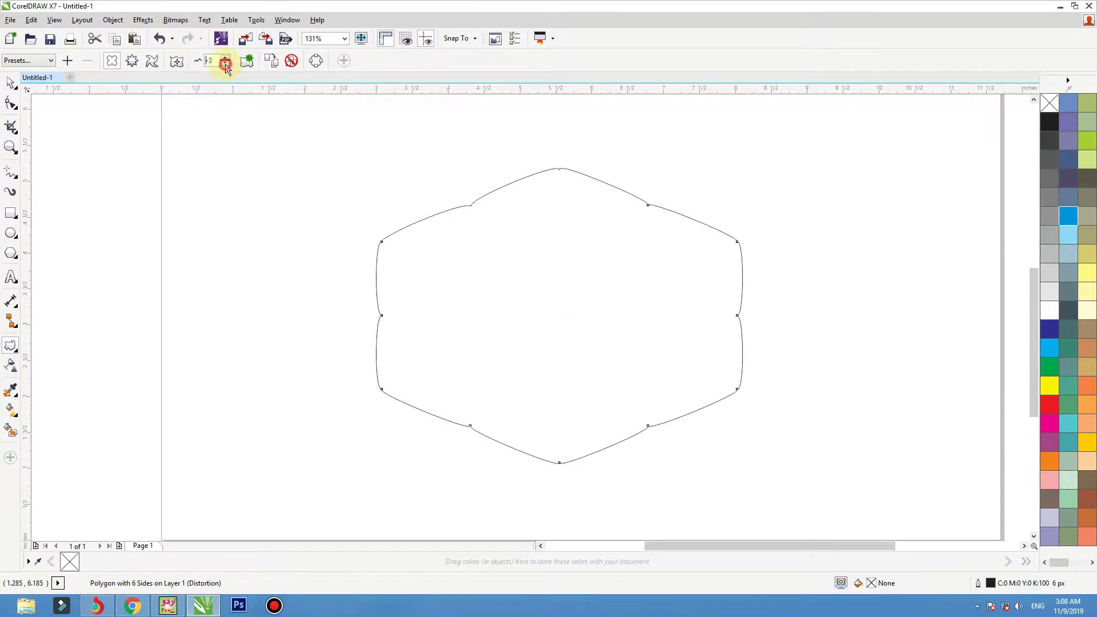
left_click(225, 64)
left_click(225, 64)
left_click(225, 64)
left_click(225, 64)
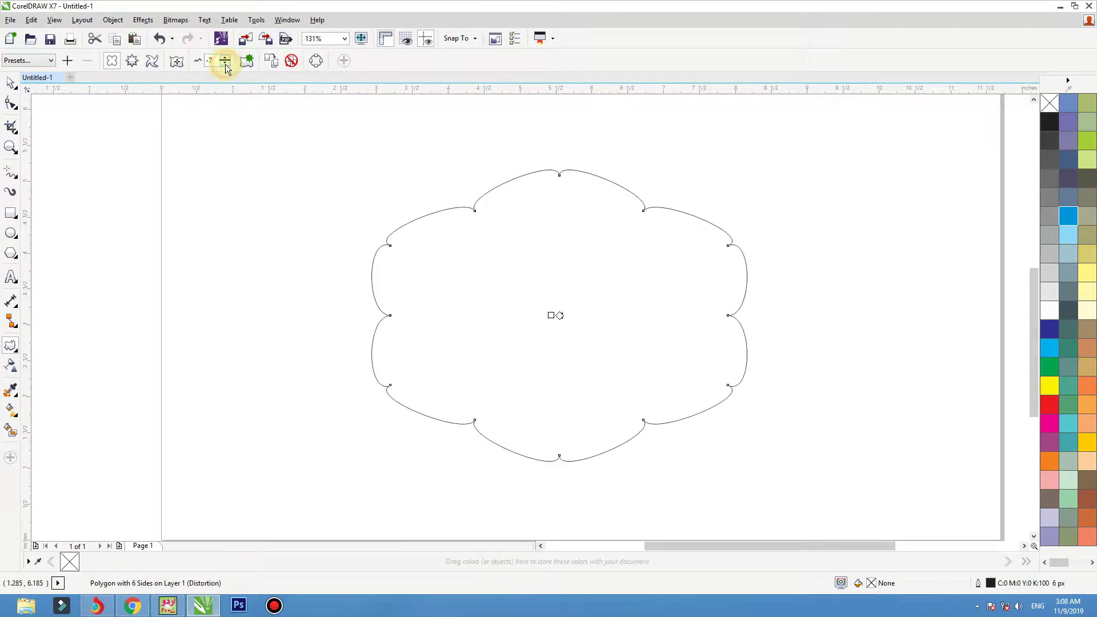
- Move the distorted shape up the page by about 0.4 inches
left_click(10, 83)
left_click(200, 198)
key("F3")
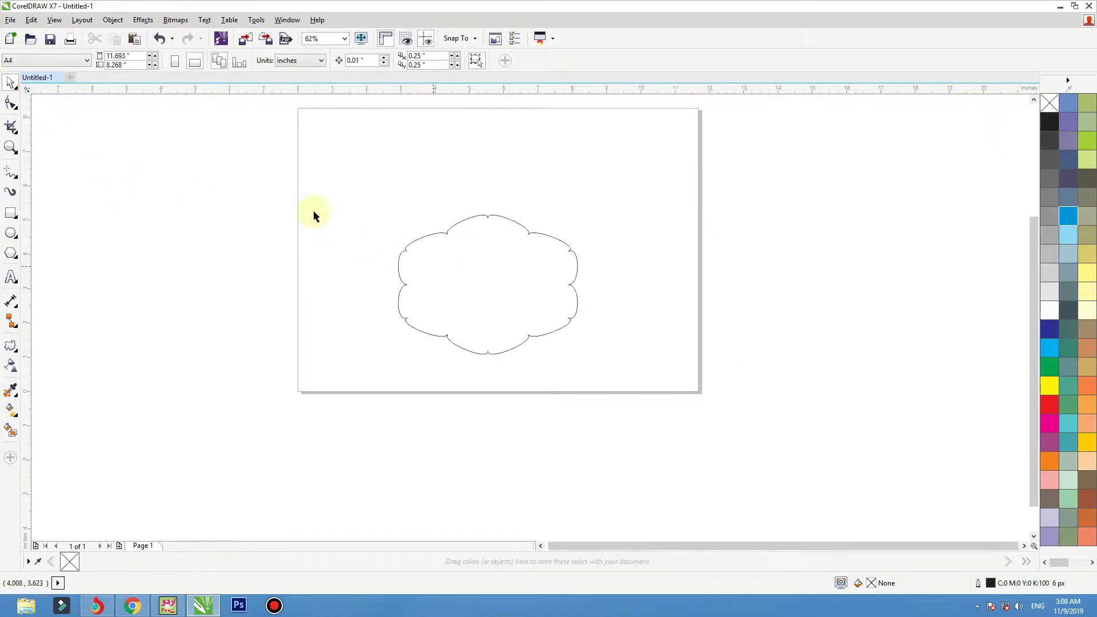
key("F2")
left_click_drag(264, 147, 714, 370)
left_click_drag(554, 350, 554, 330)
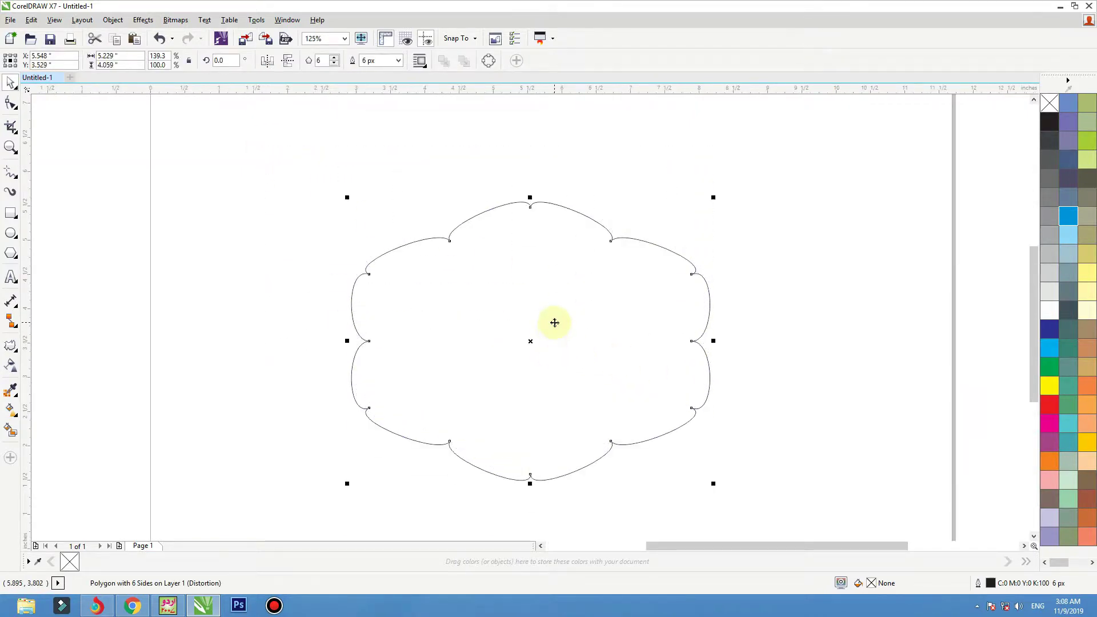
- Fill the scalloped shape with red, without an outline, and shift it slightly up
left_click(1049, 403)
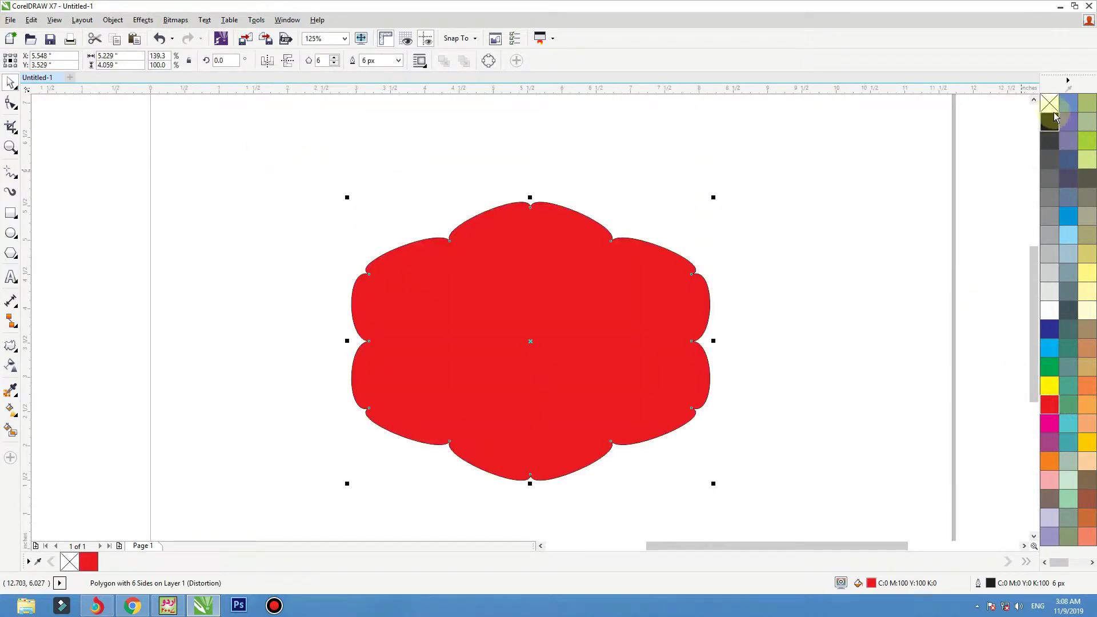
left_click(849, 147)
left_click_drag(522, 337, 527, 344)
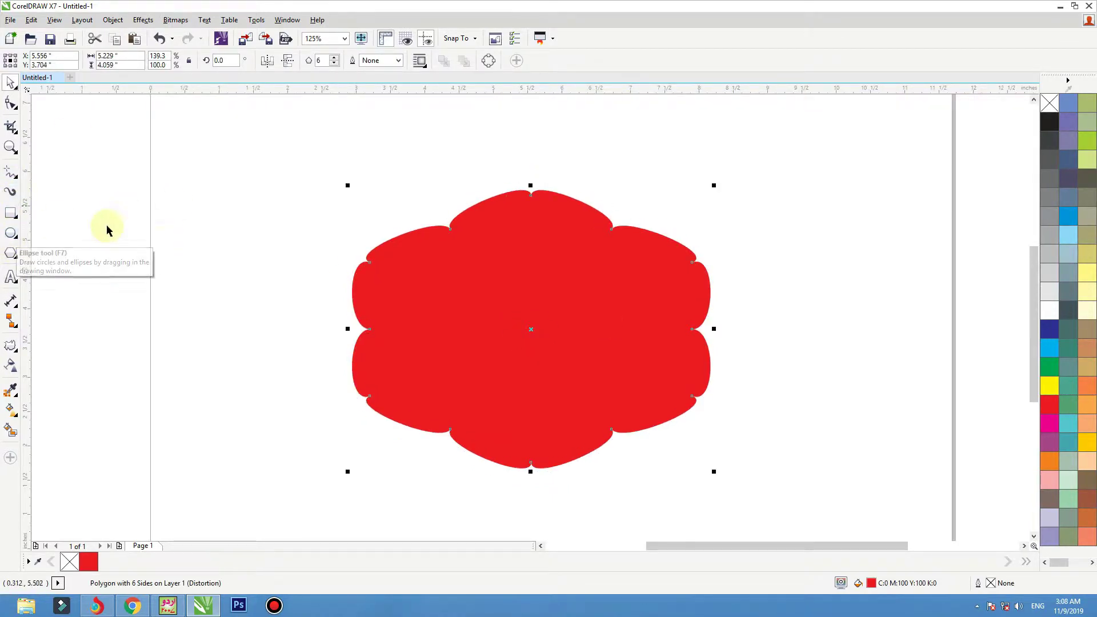
- Add a one-step inside contour to the red shape with an offset of about 0.153 inches
left_click(17, 355)
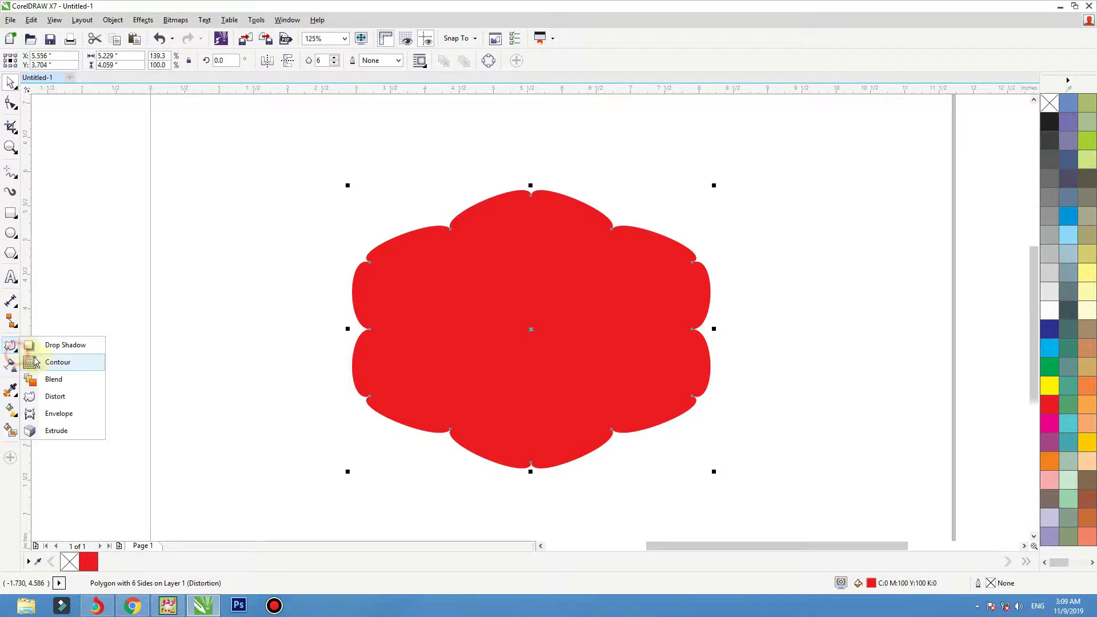
left_click(54, 362)
mouse_move(367, 289)
left_mouse_down()
mouse_move(379, 294)
mouse_move(362, 280)
left_mouse_up()
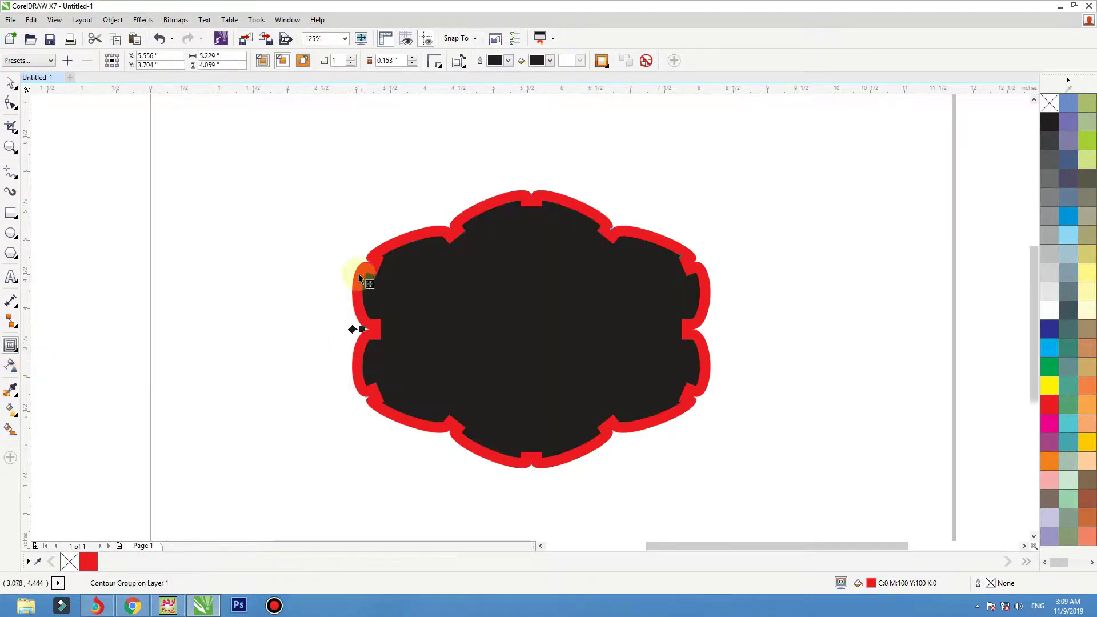
- Break the contour group apart so the inner shape is a separate object
key("space")
left_click(112, 20)
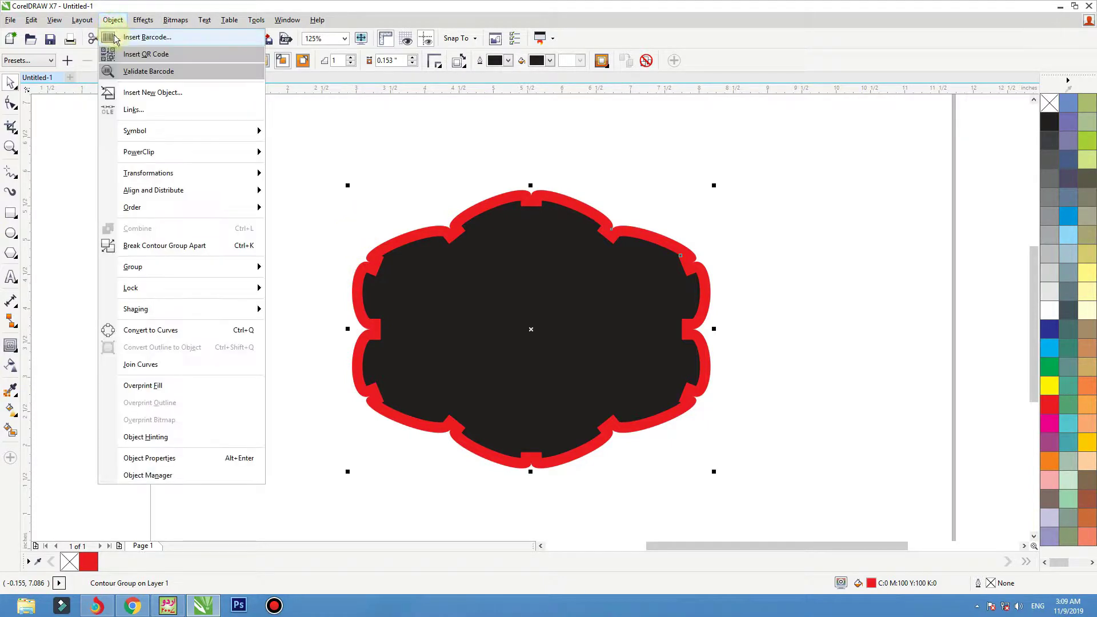
left_click(142, 245)
left_click(344, 203)
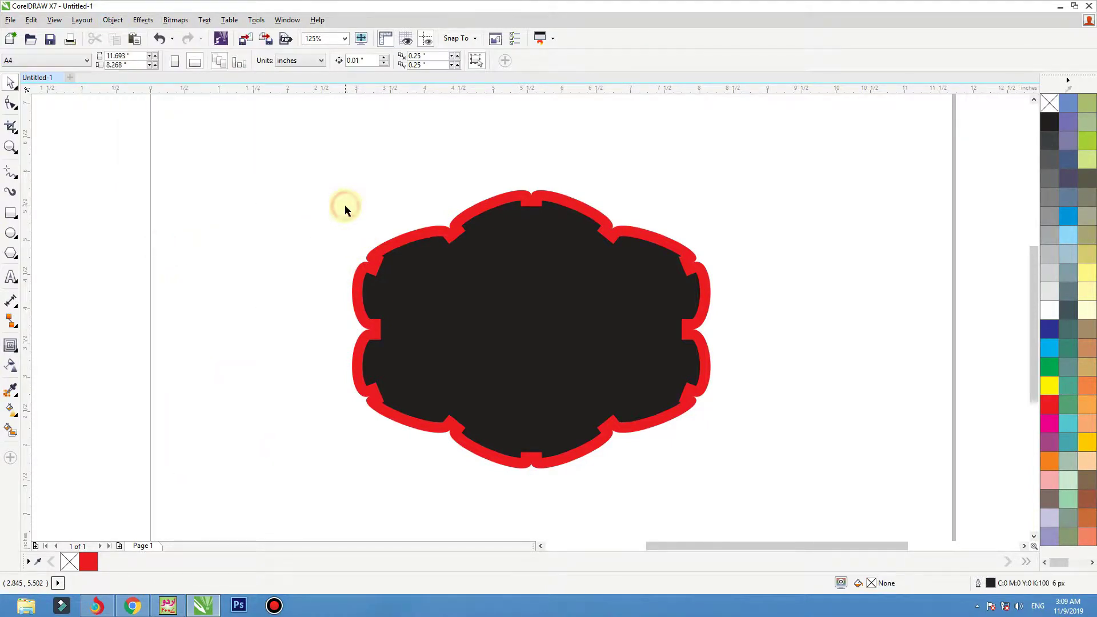
- Remove the inner shape's black fill and give it a white outline
left_click(574, 242)
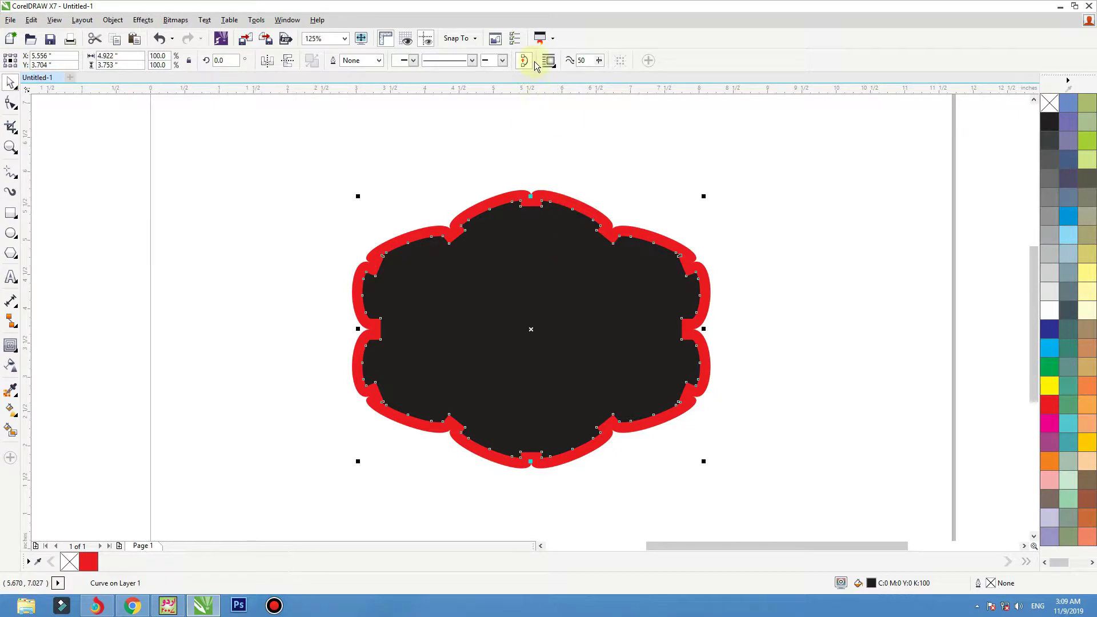
left_click(1053, 101)
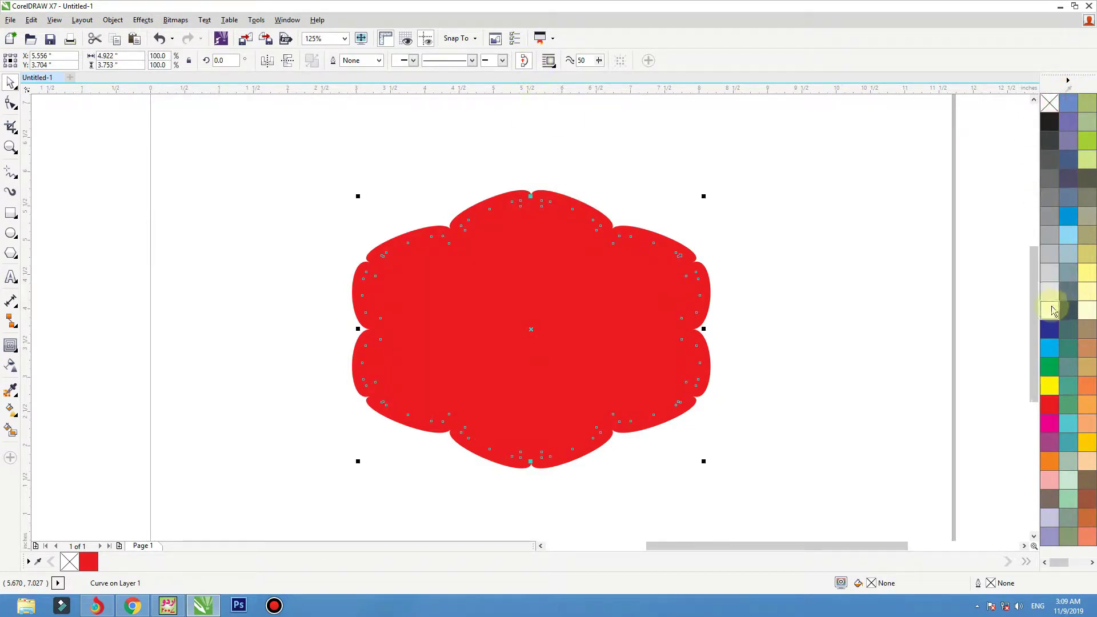
right_click(1049, 309)
- Apply a widely spaced dotted line style to the inner shape's white outline
left_click(465, 60)
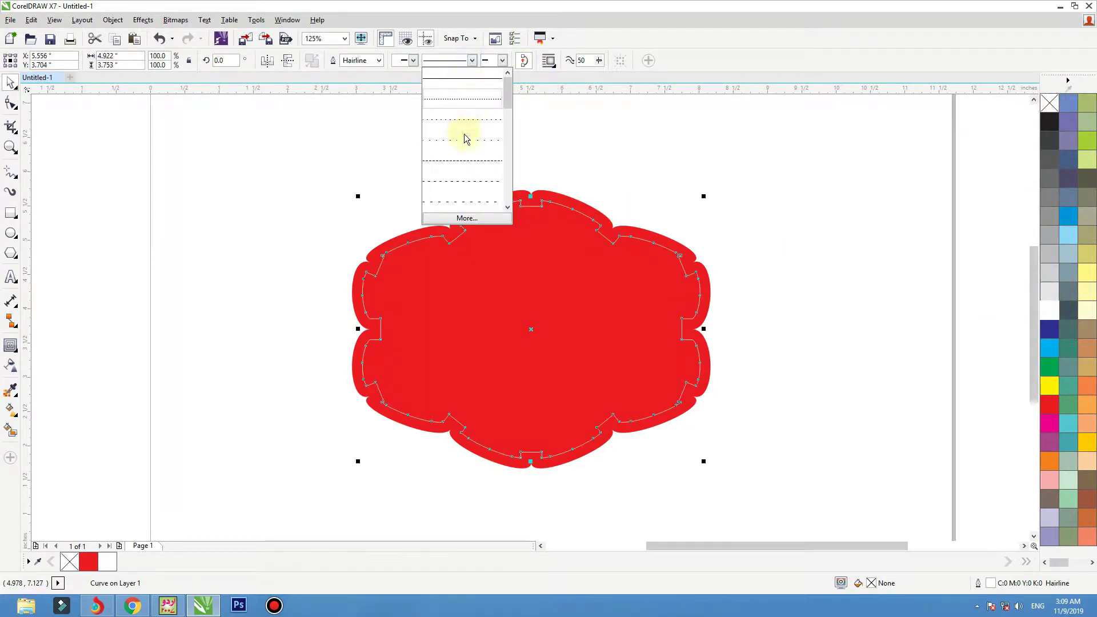
left_click(468, 139)
left_click(465, 61)
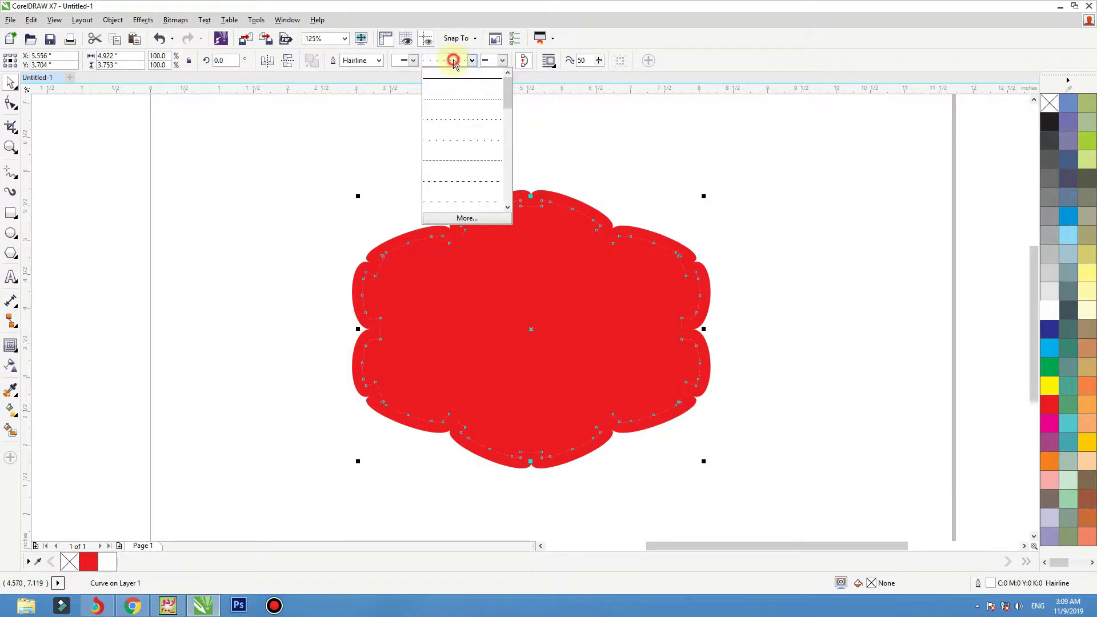
left_click(453, 134)
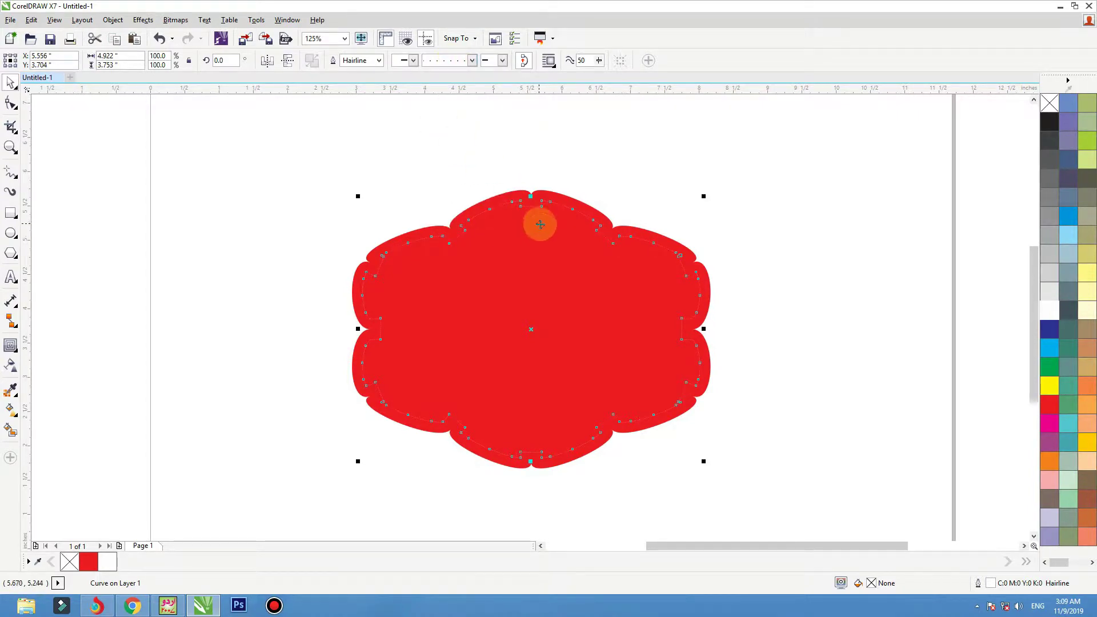
- Set the inner shape's outline width to 3 px
double_click(978, 584)
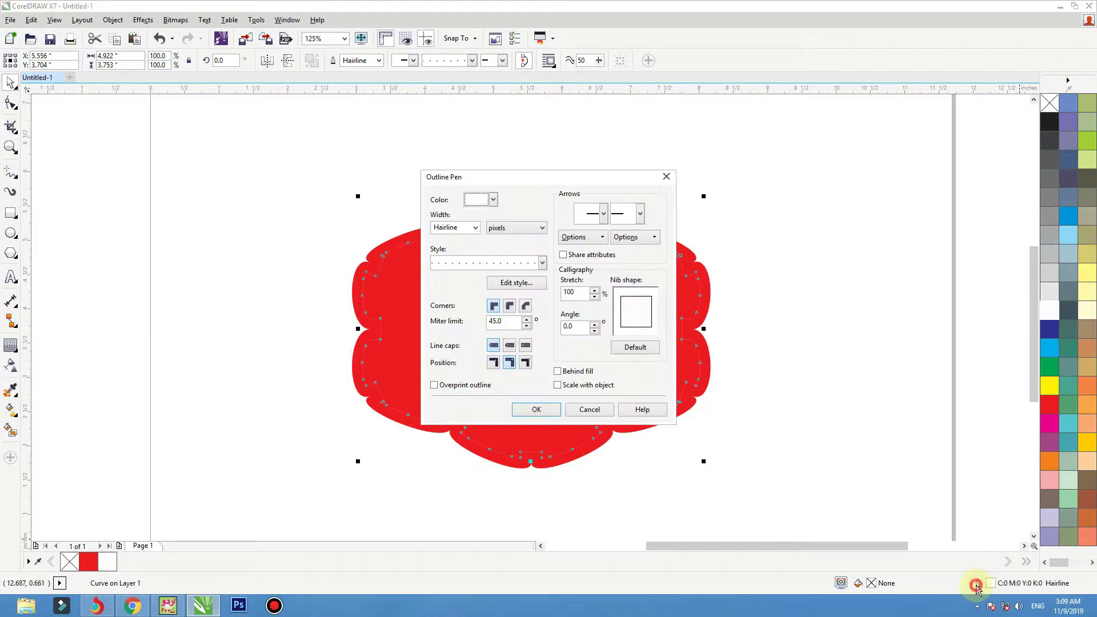
left_click(472, 230)
left_click(438, 273)
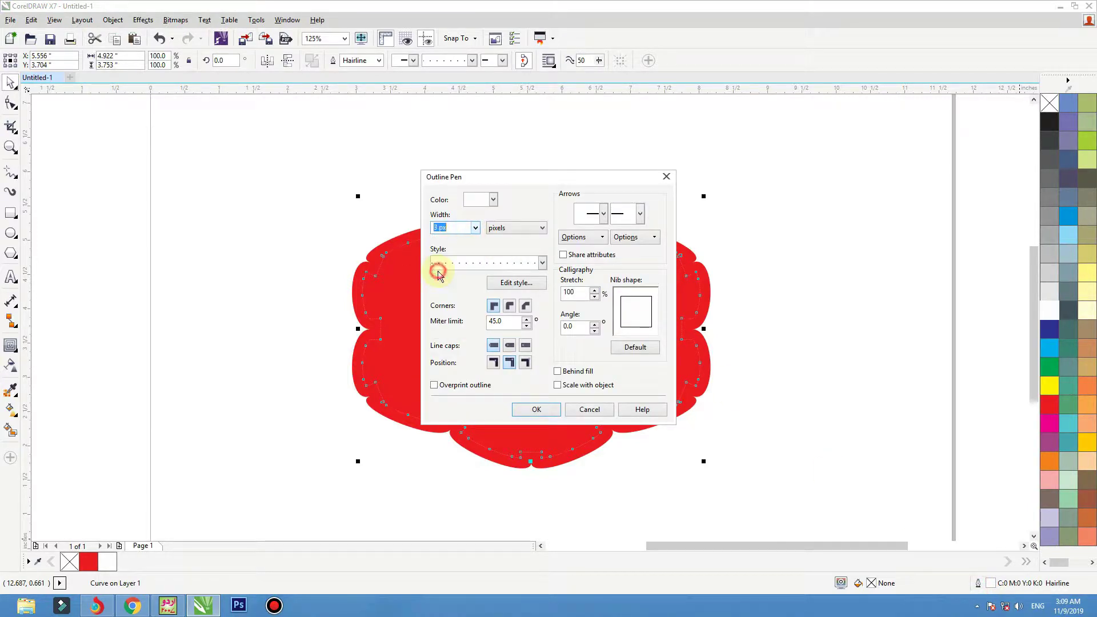
left_click(528, 408)
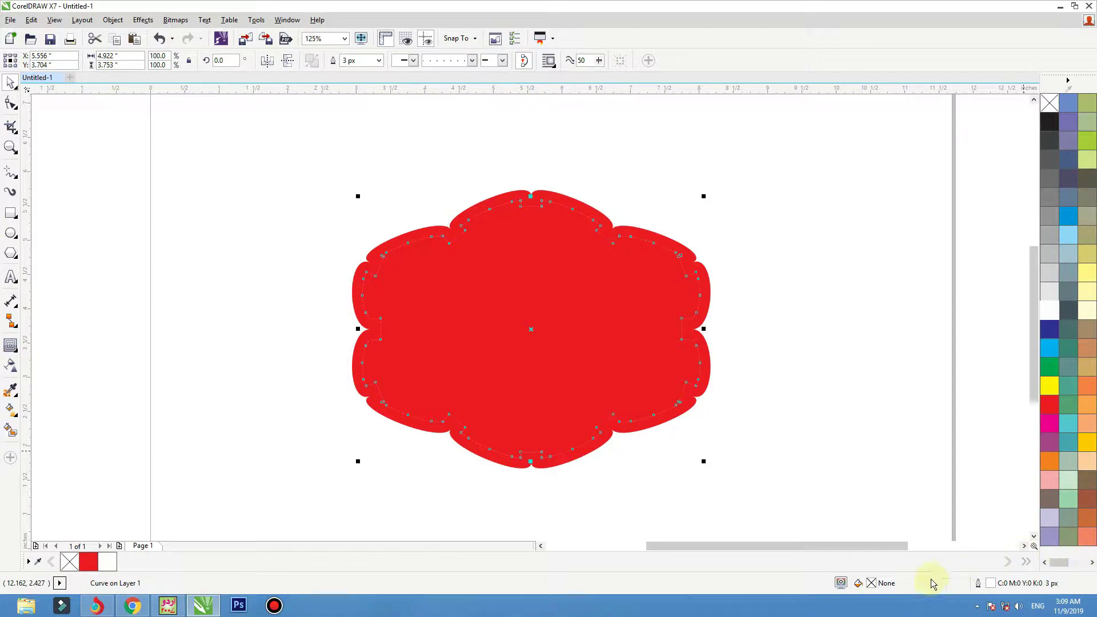
- Increase the inner shape's outline width to 10 px
double_click(977, 583)
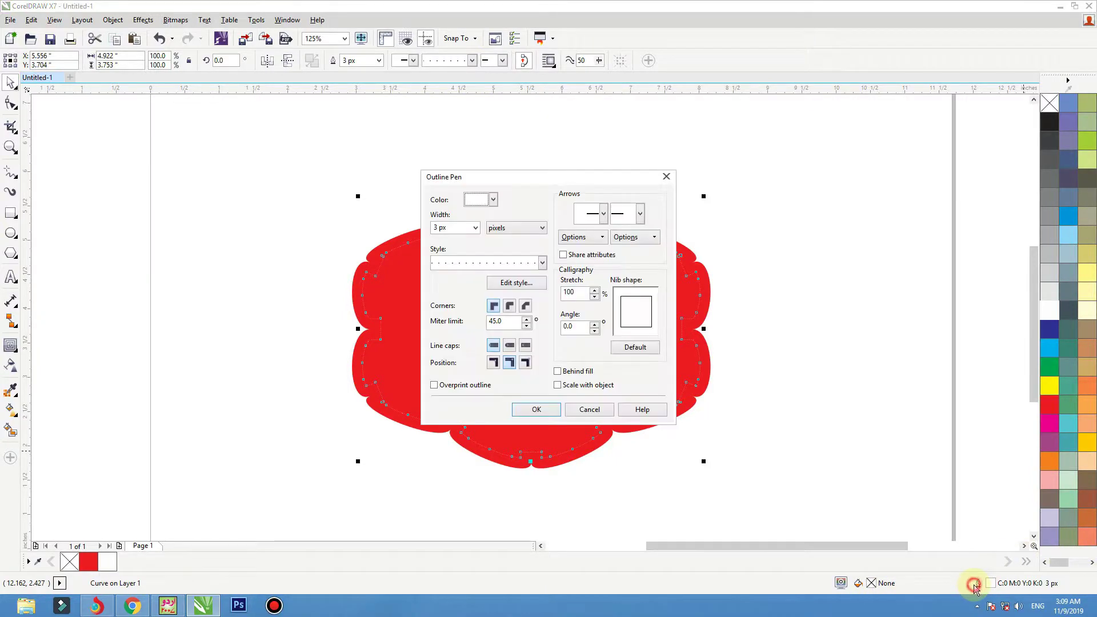
type("1")
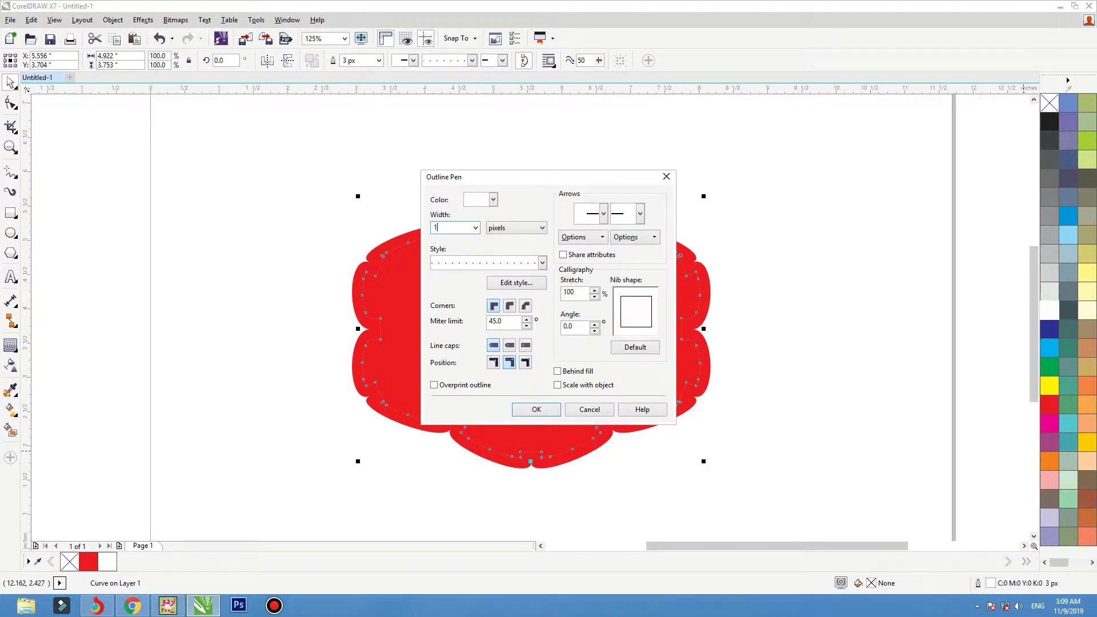
type("0")
key("Return")
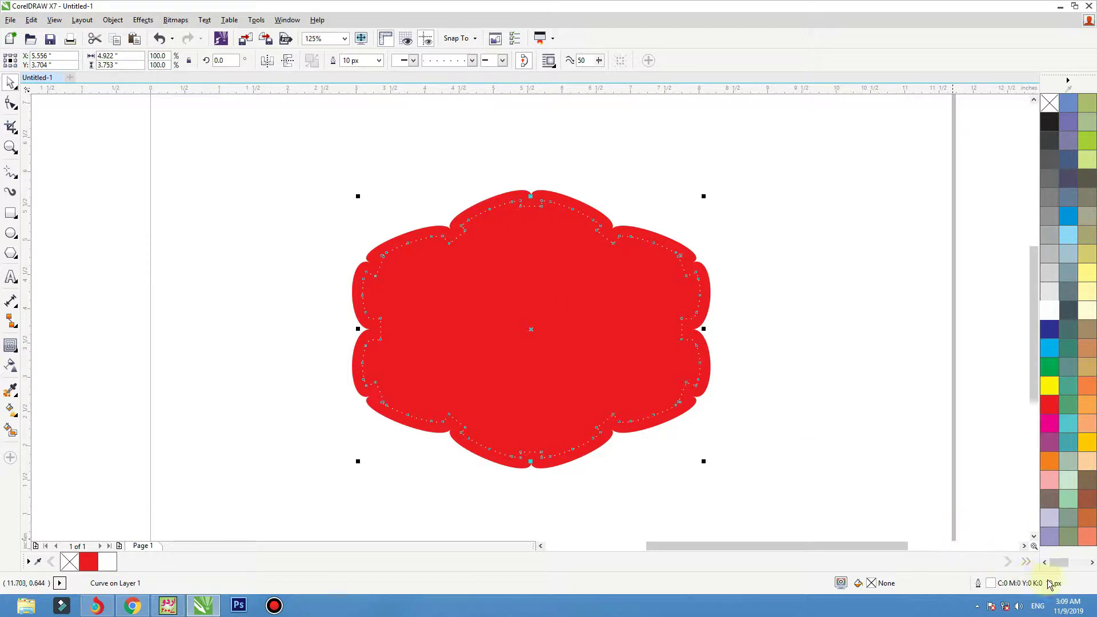
- Set the inner shape's outline width to 30 px with a closely spaced dashed line style, and deselect it
double_click(977, 584)
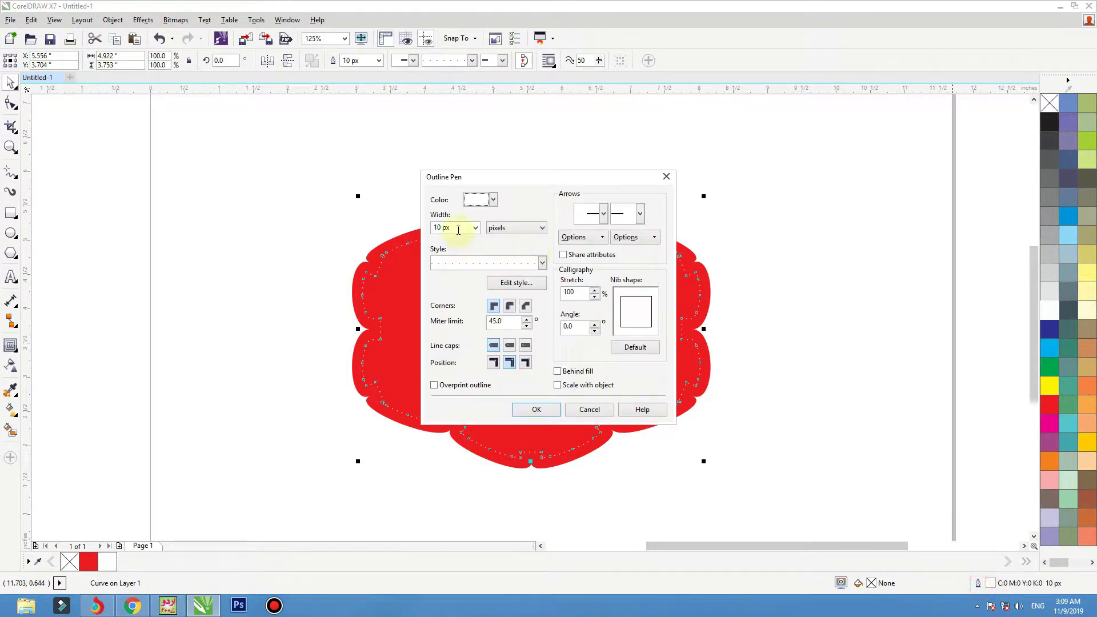
key("Return")
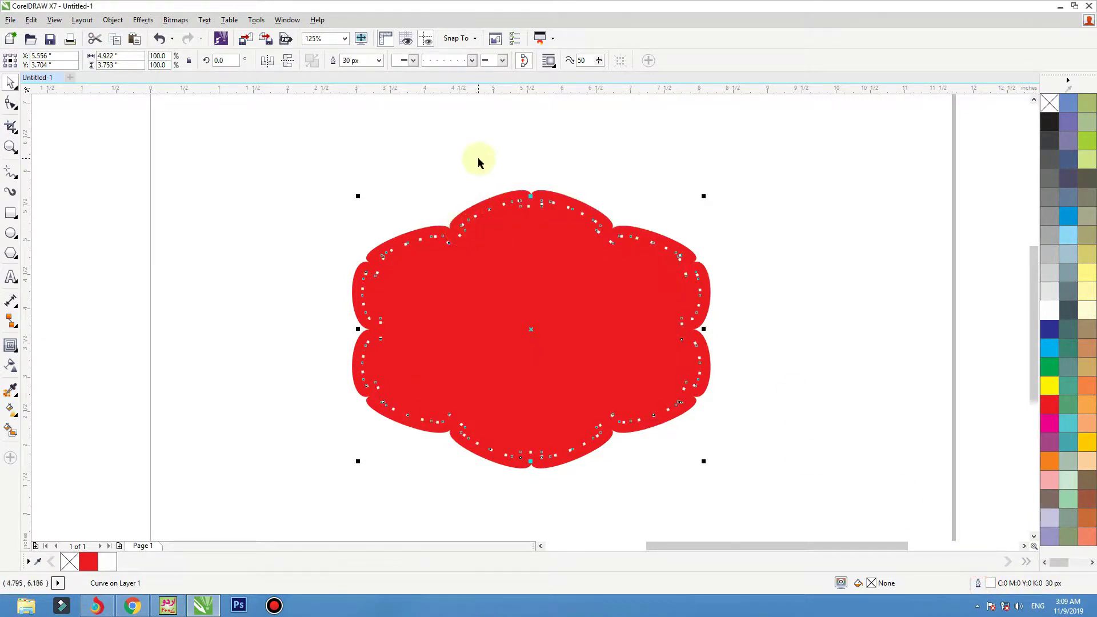
left_click(454, 60)
left_click(466, 162)
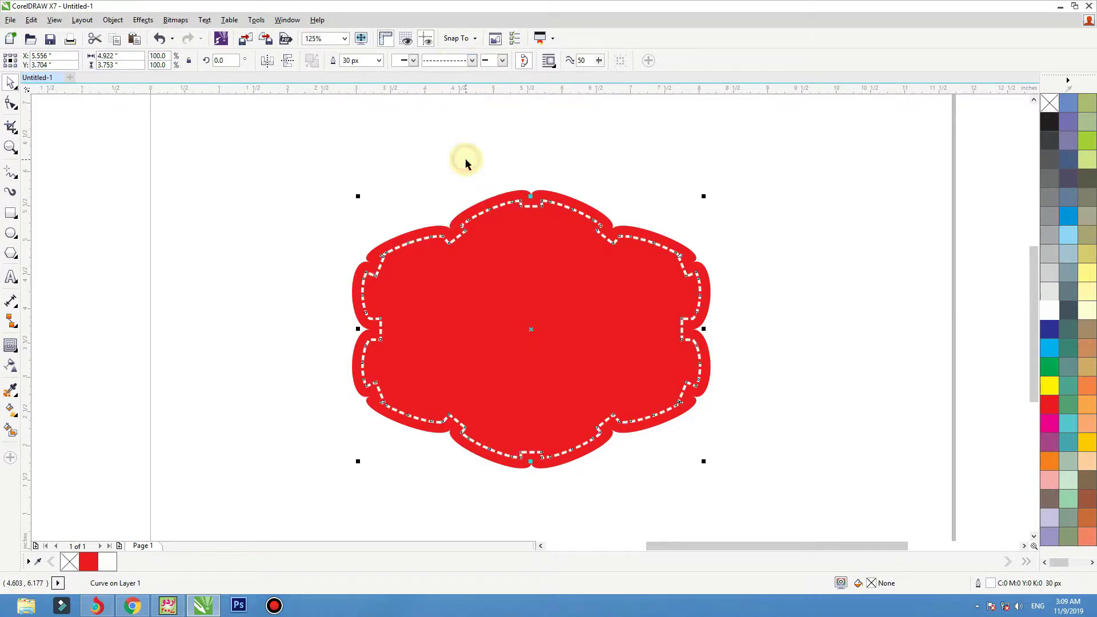
left_click(761, 210)
left_click(700, 267)
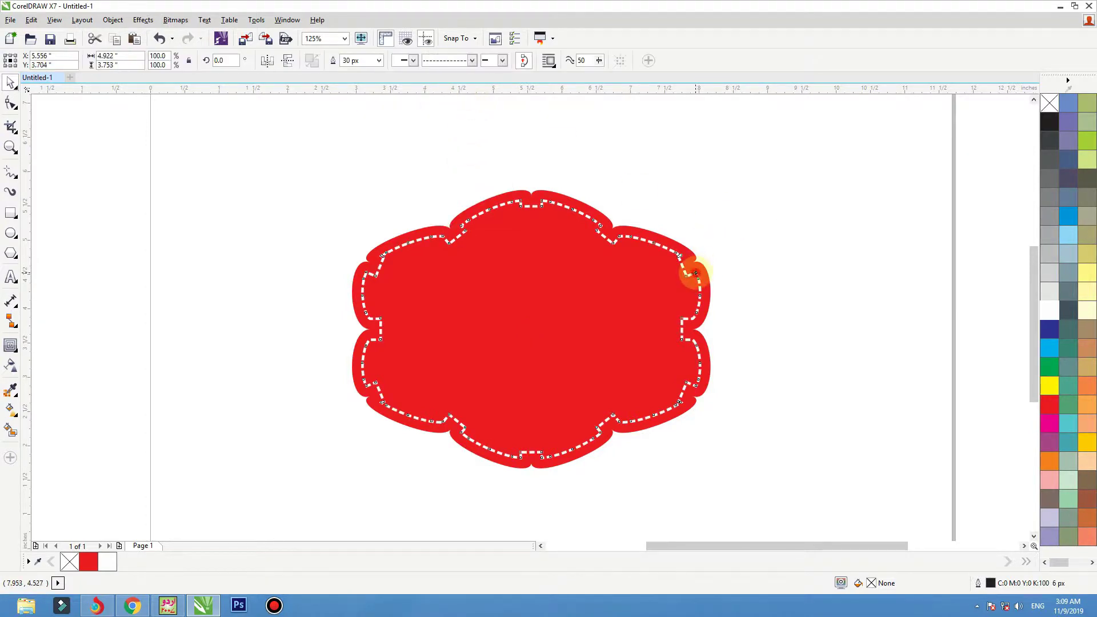
left_click(803, 328)
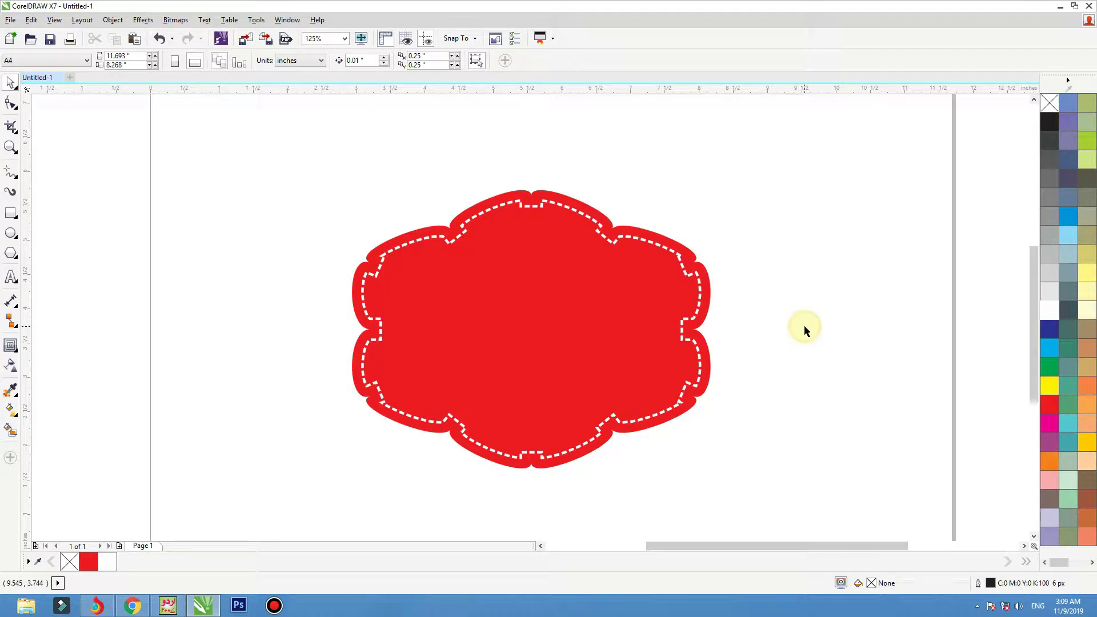
- Draw a circle about 0.317 inch wide near the badge's upper edge, filled white with no outline
left_click(11, 233)
left_click_drag(517, 220, 543, 245)
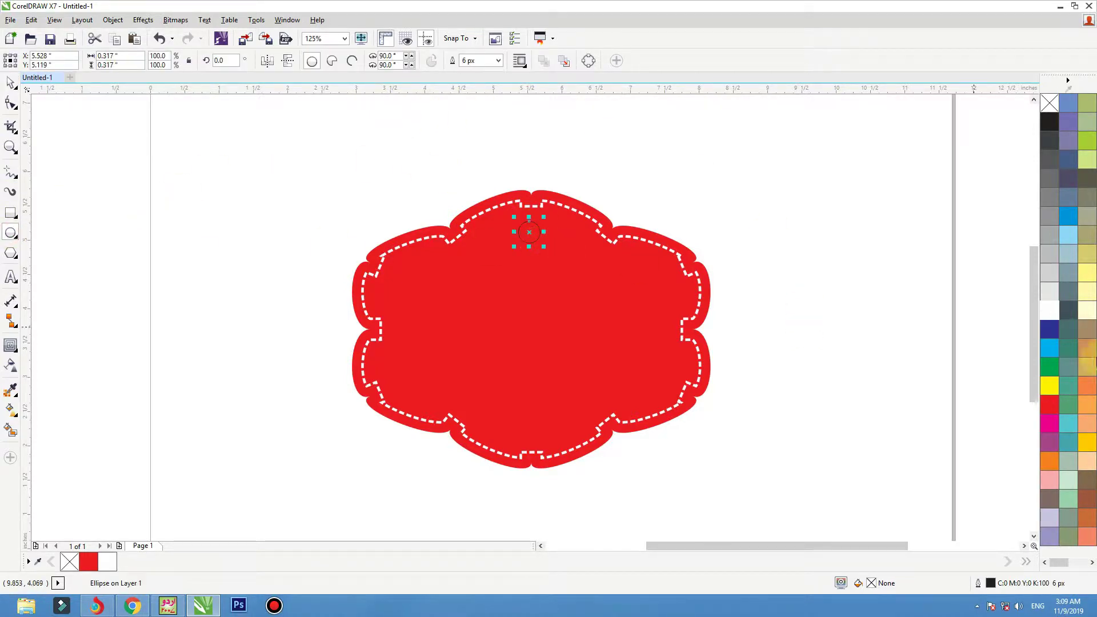
left_click(1048, 310)
right_click(1049, 103)
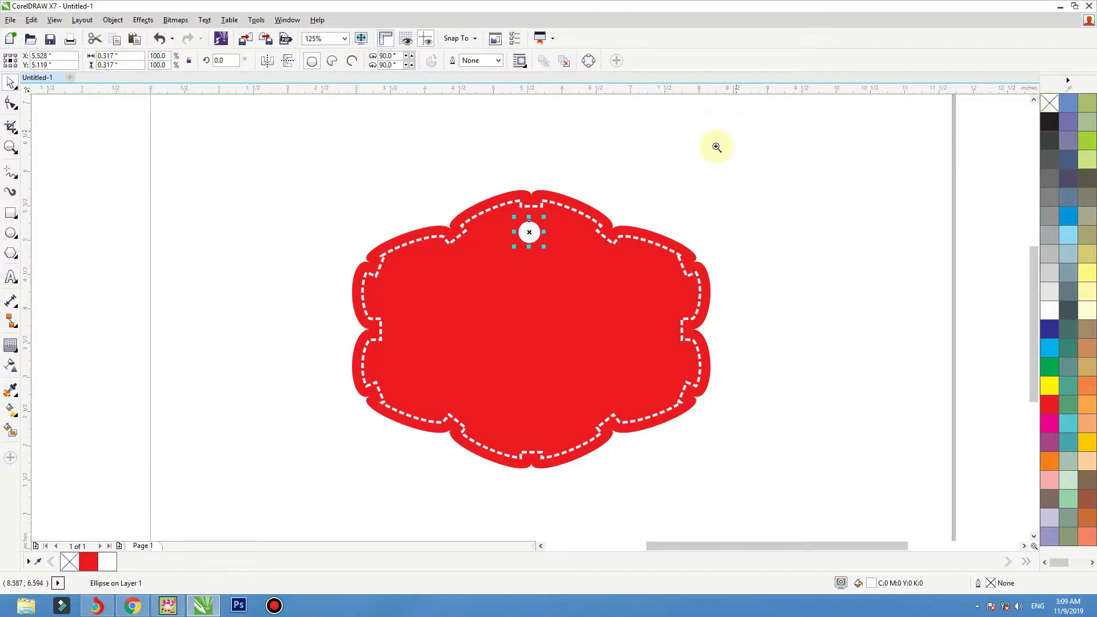
- Enlarge the white circle to about 0.5 inch in diameter and fill it black
key("F2")
left_click_drag(657, 179, 372, 310)
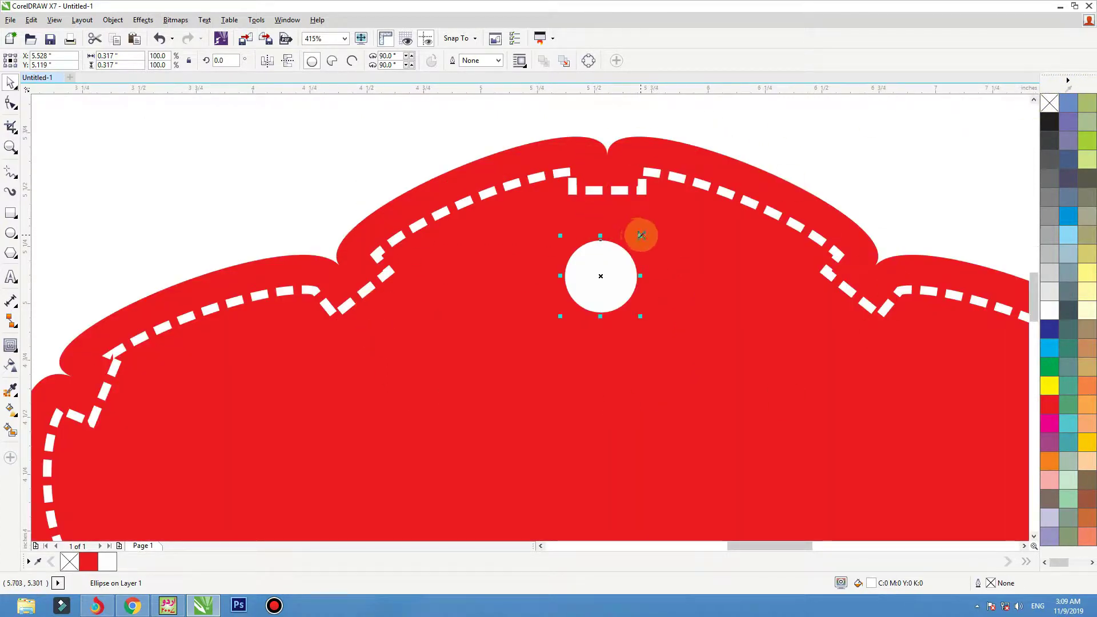
mouse_move(640, 235)
left_mouse_down()
mouse_move(664, 215)
mouse_move(622, 245)
left_mouse_up()
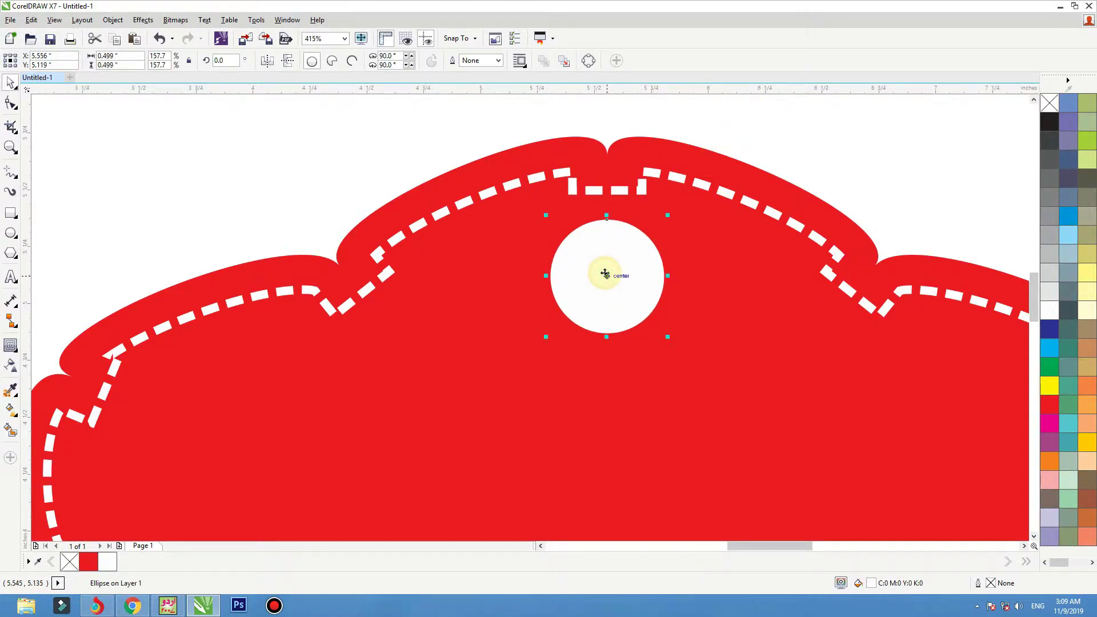
left_click(1049, 122)
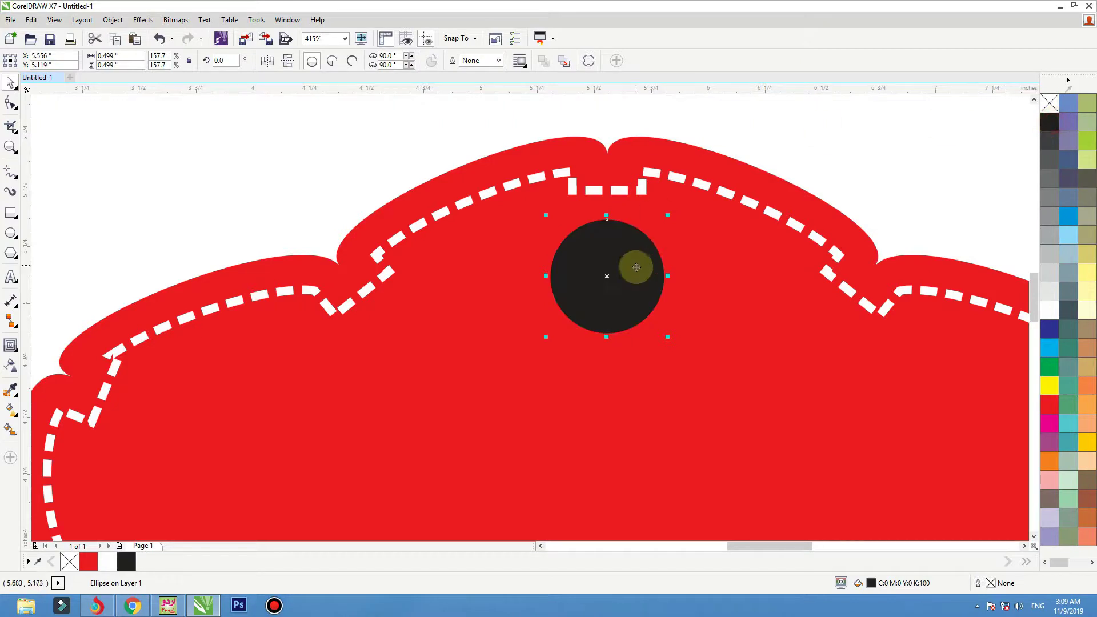
- Duplicate the black circle slightly up and to the left, and fill the copy white
left_click_drag(634, 262, 629, 264)
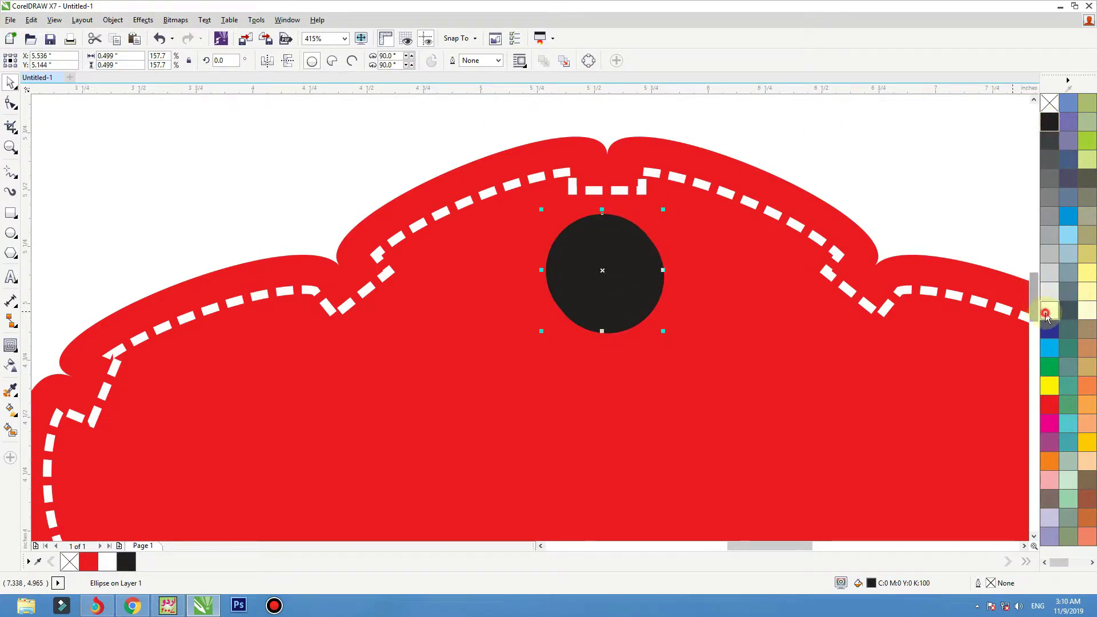
left_click(1049, 310)
left_click(628, 293)
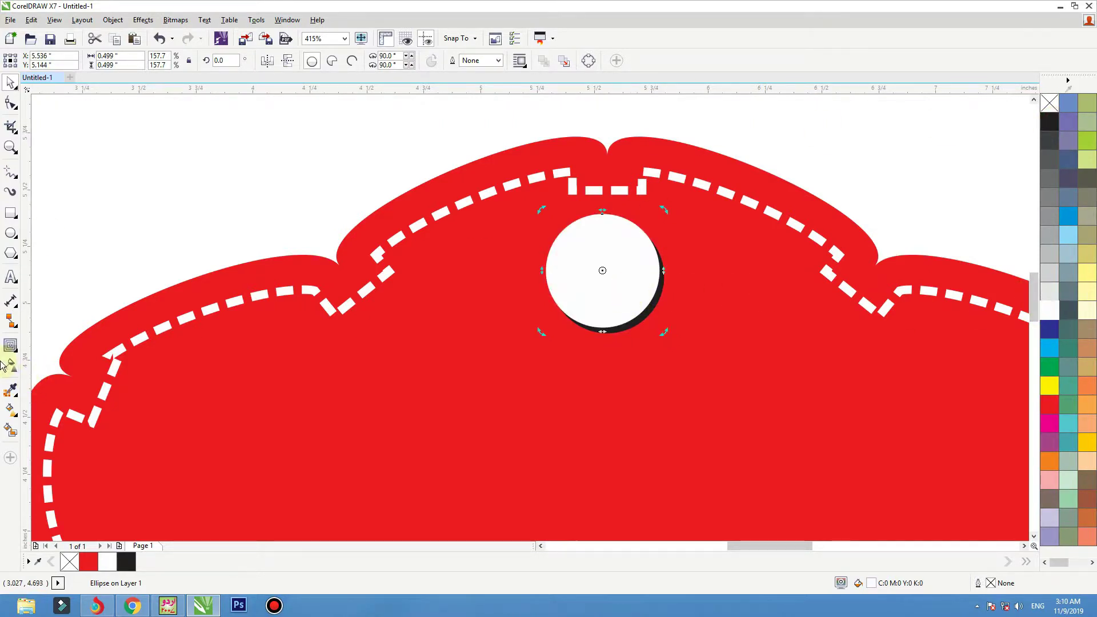
- Add a one-step inward contour of about 0.093 inch to the white circle
left_click(20, 356)
left_click(72, 360)
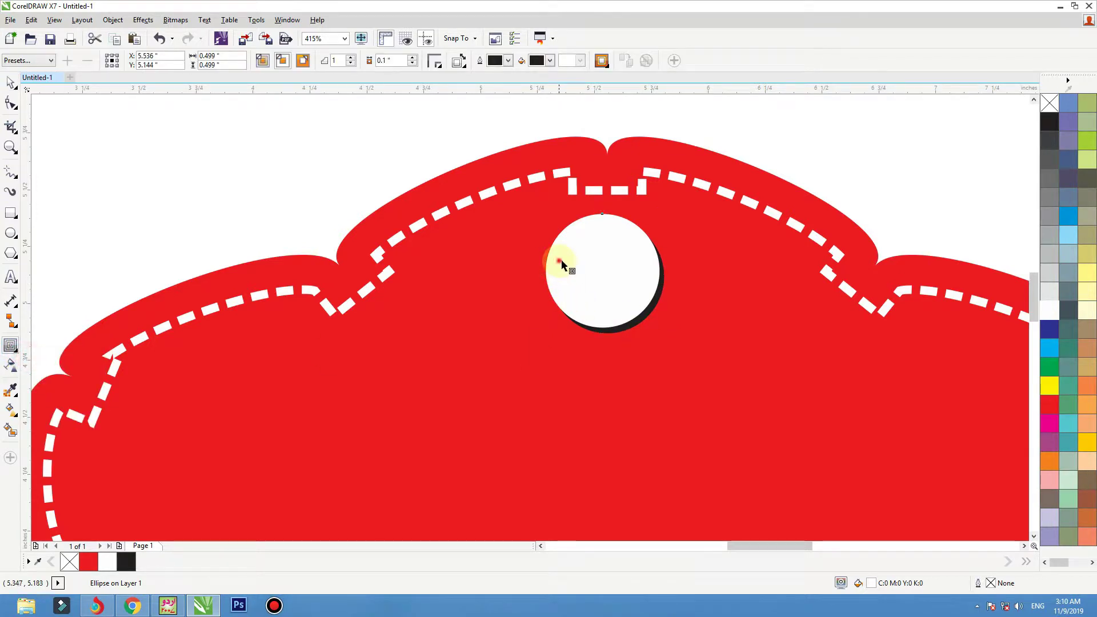
left_click_drag(545, 270, 567, 269)
left_click_drag(594, 225, 570, 220)
key("ctrl+z")
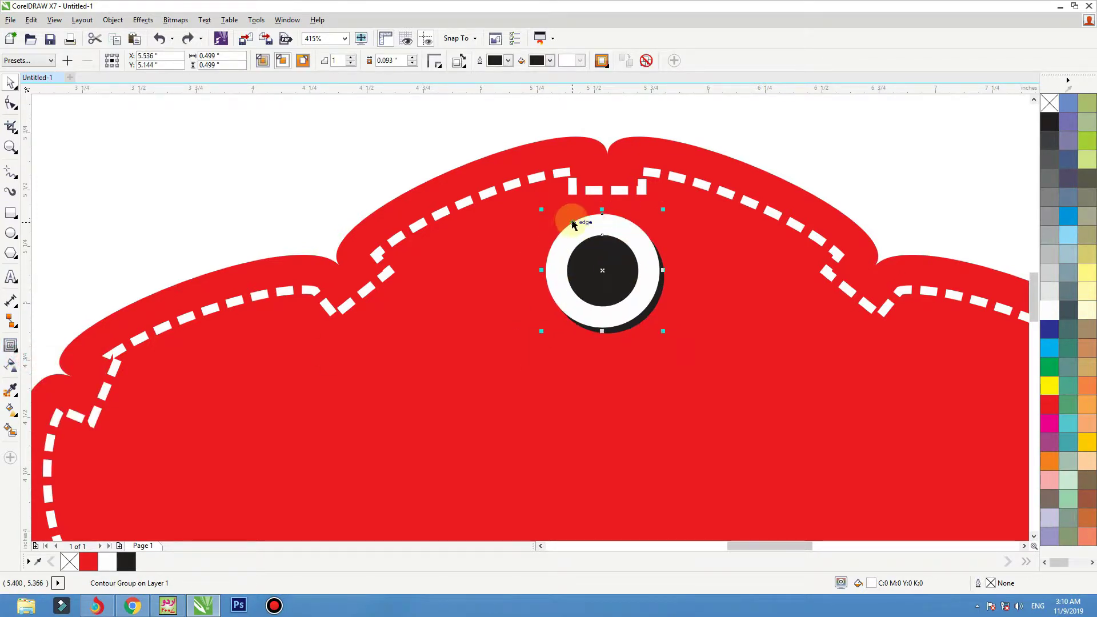
- Break the contour apart, combine the two circles into a ring and fill it 40% black
key("ctrl+k")
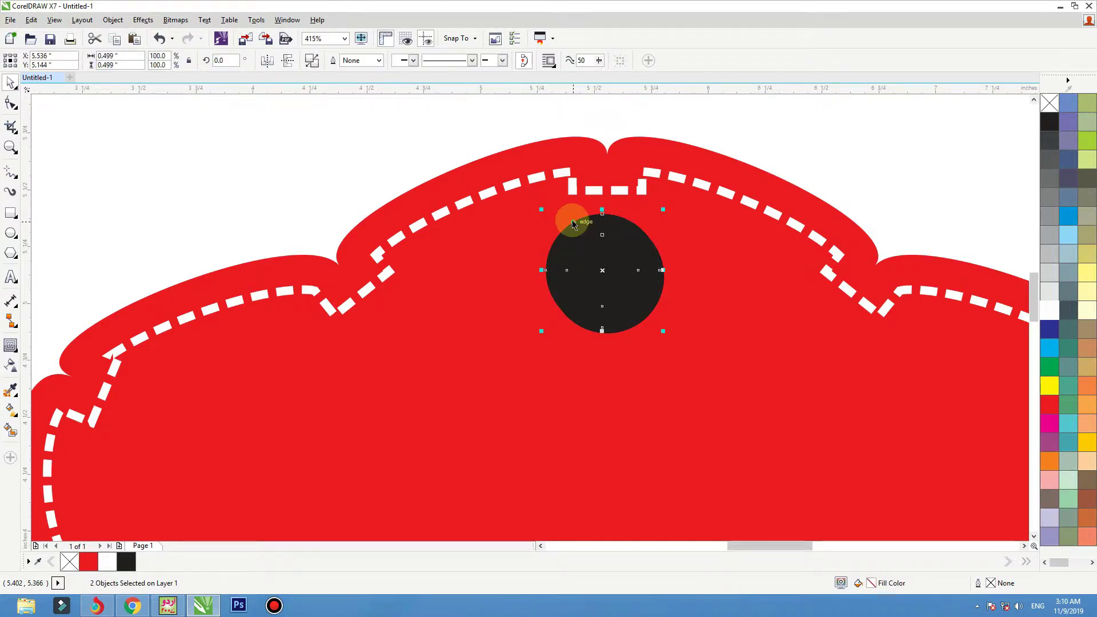
left_click(1050, 273)
left_click(1049, 198)
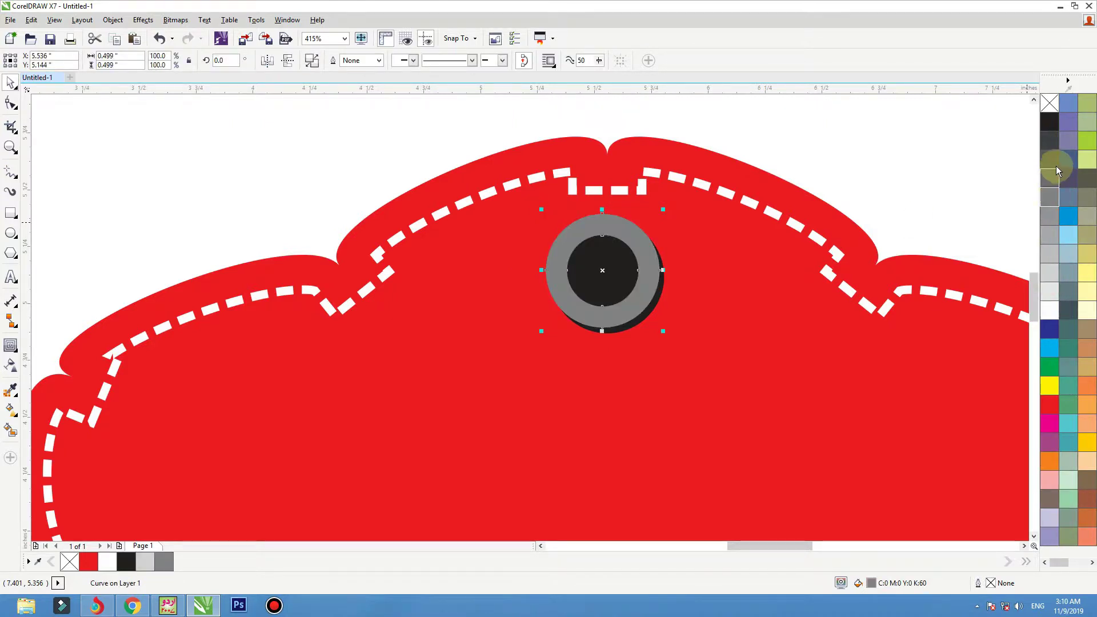
left_click(1050, 234)
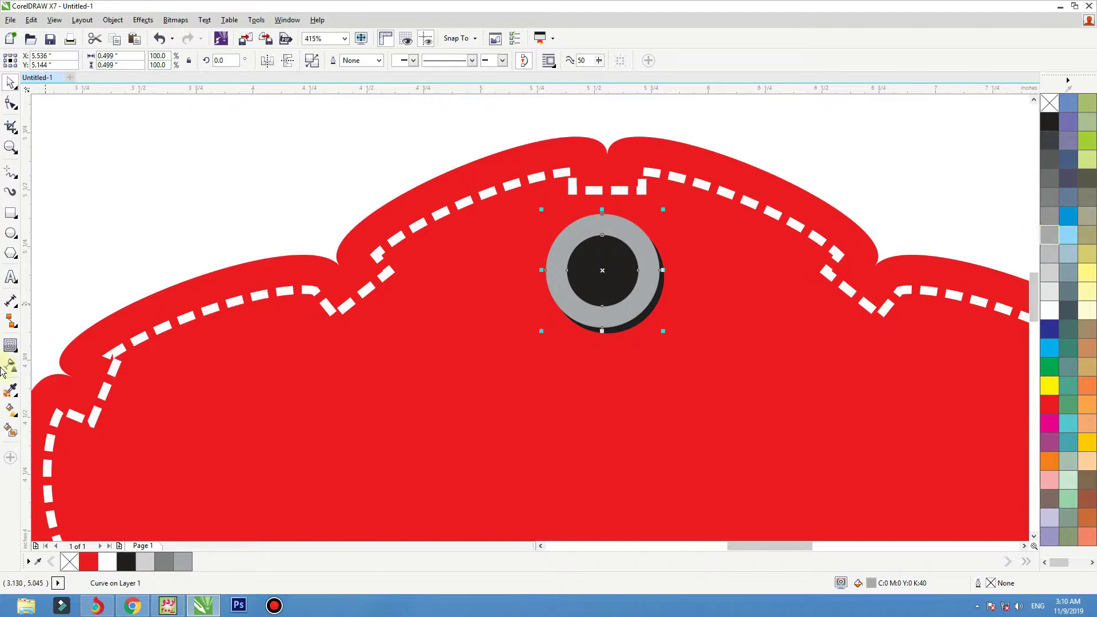
- Apply a linear gradient from gray at the ring's top to white at its bottom, and shift the ring slightly up and left
left_click(17, 420)
left_click(57, 407)
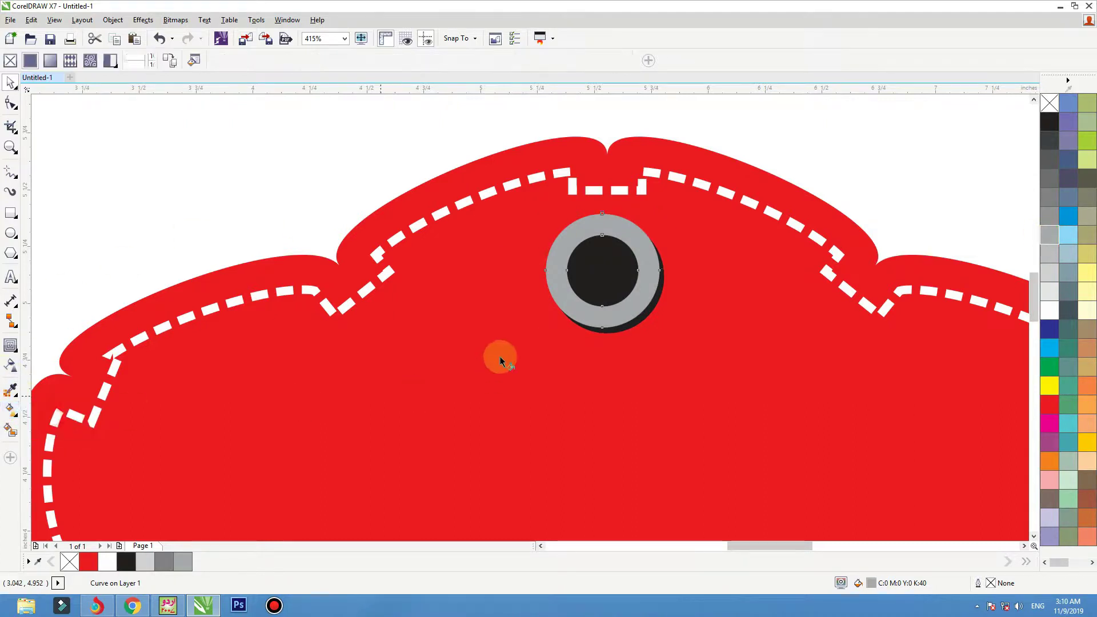
left_click_drag(595, 201, 603, 324)
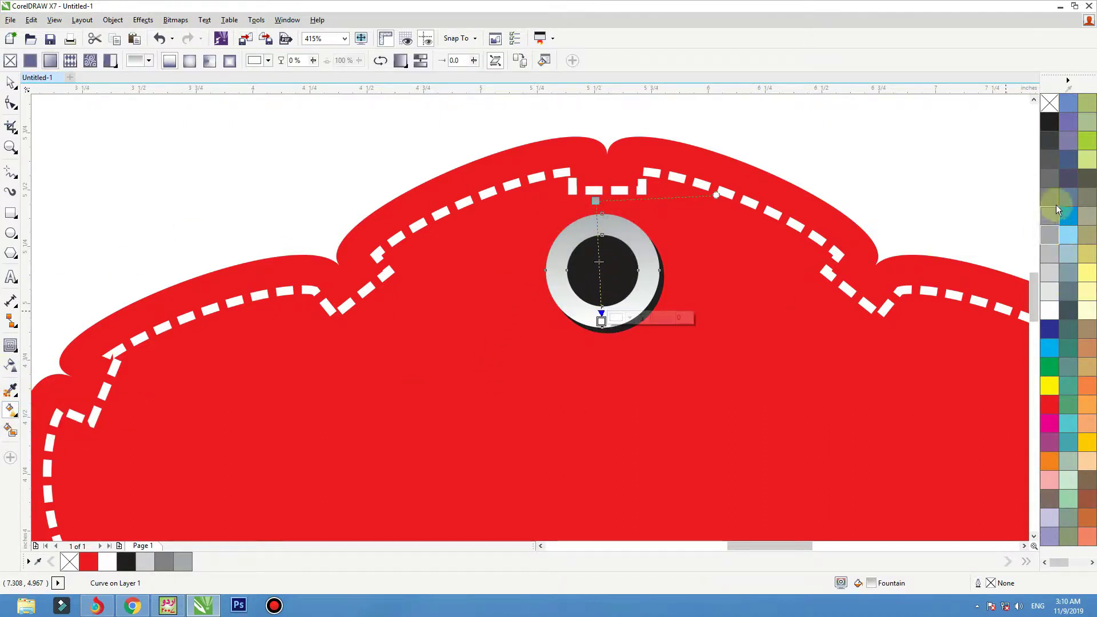
key("space")
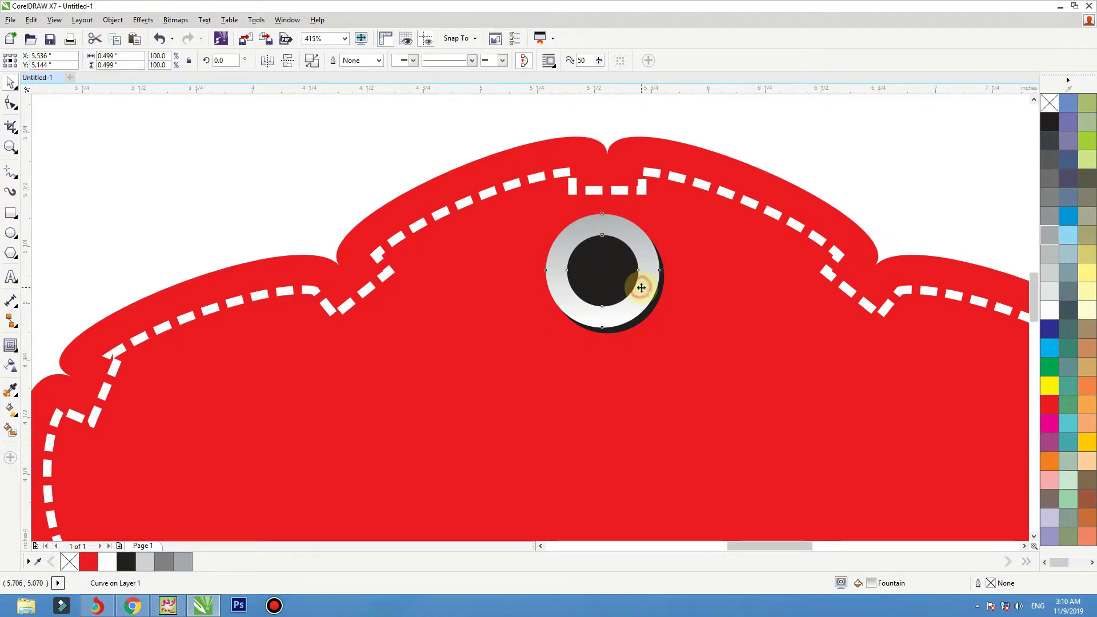
left_click_drag(641, 288, 637, 286)
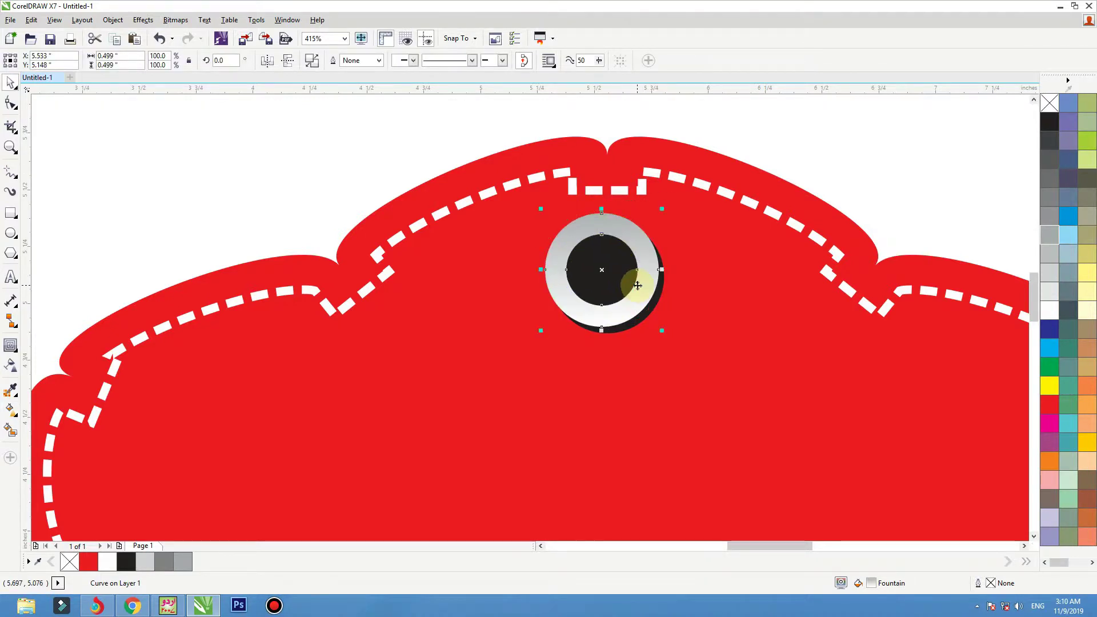
- Examine the eyelet on the whole badge and close up
key("F3")
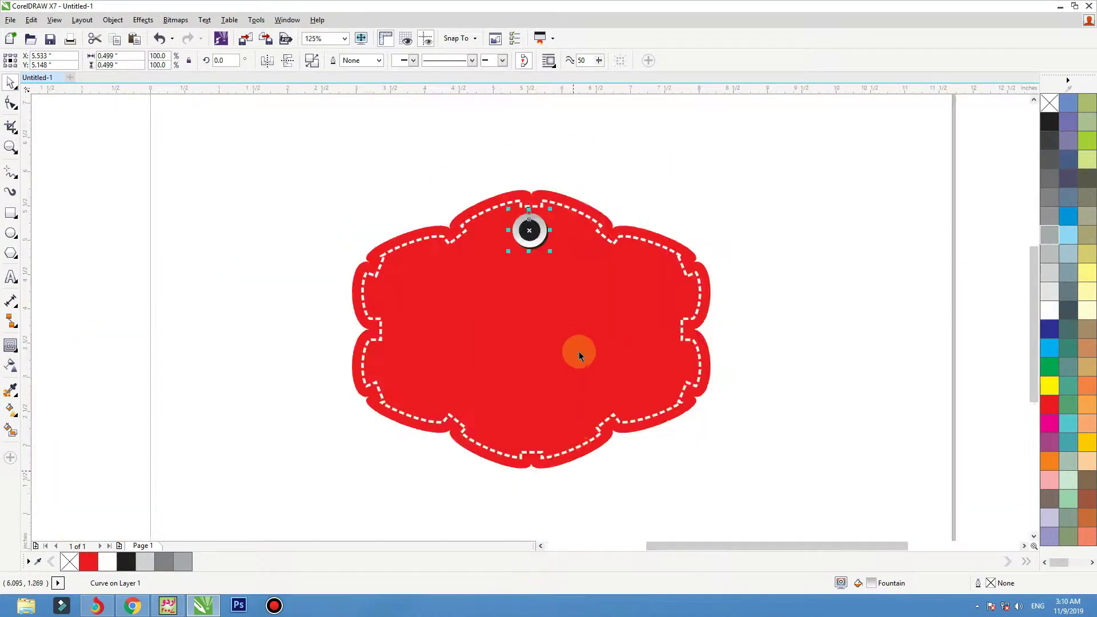
key("F3")
left_click(594, 279)
key("F2")
left_click_drag(662, 278, 431, 396)
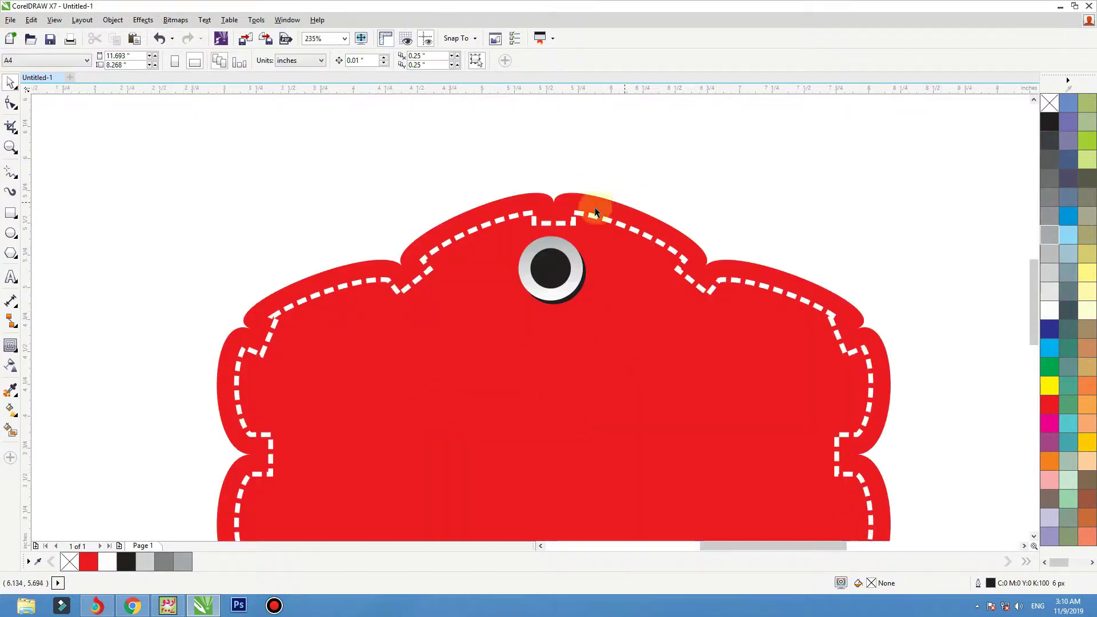
left_click_drag(647, 167, 480, 313)
left_click(432, 153)
- Draw a thin vertical rectangle about 0.026 by 2.556 inches and position it so its lower end sits in the eyelet hole
scroll(517, 311, "down", 2)
key("F2")
left_click_drag(610, 386, 485, 225)
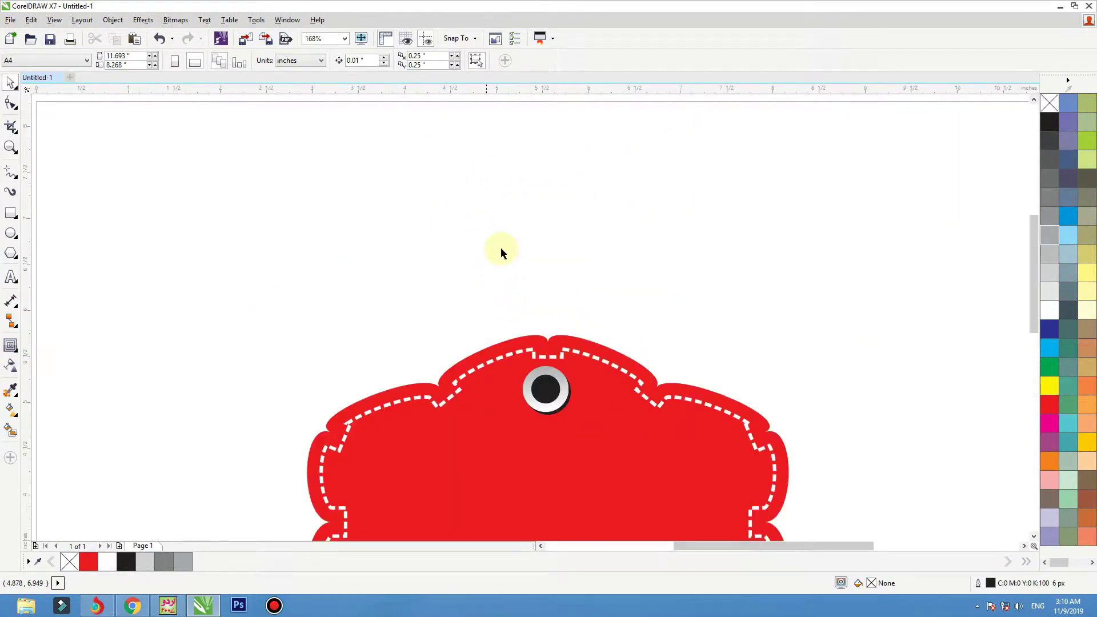
left_click(17, 213)
left_click_drag(522, 156, 524, 394)
key("space")
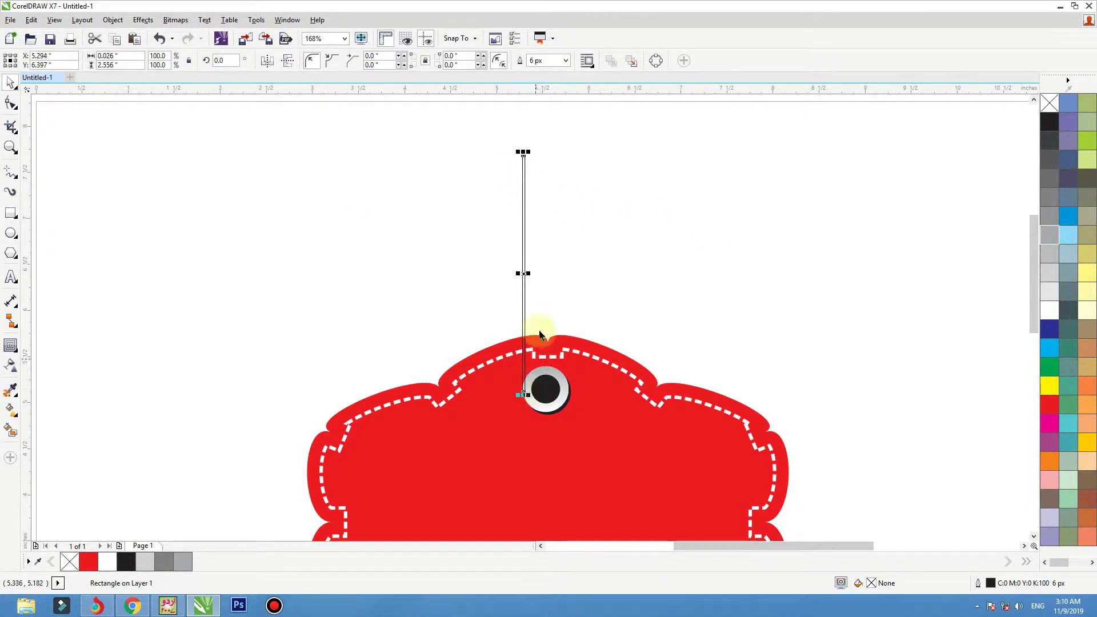
left_click_drag(525, 317, 544, 316)
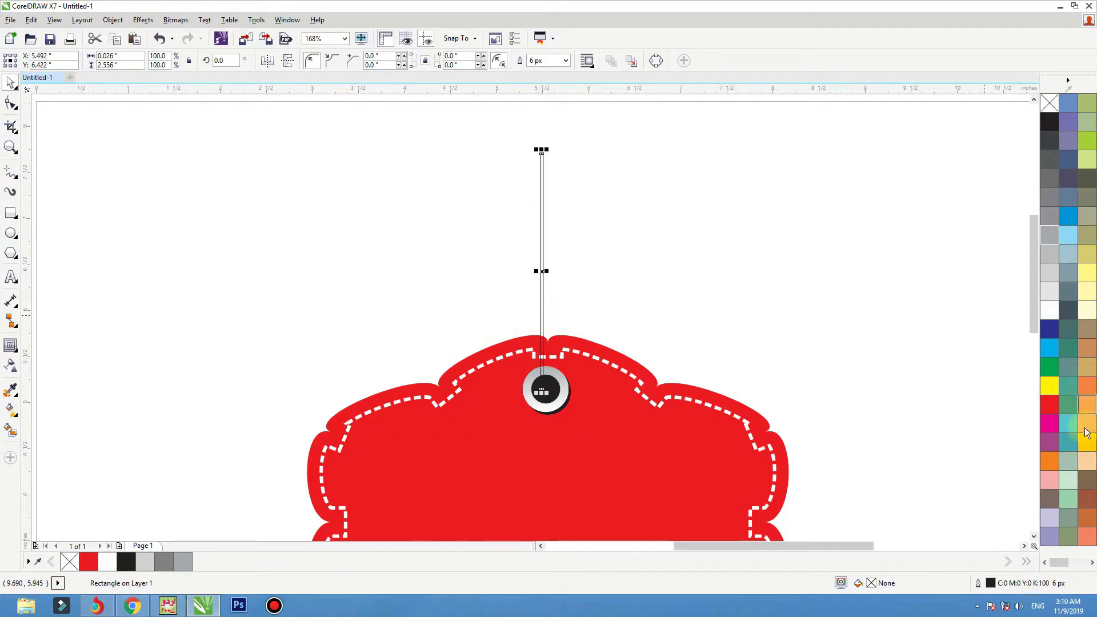
- Fill the thin strip red with a horizontal gradient fading to a lighter red, and remove its outline
left_click(1049, 402)
key("F2")
left_click_drag(573, 277, 474, 305)
key("g")
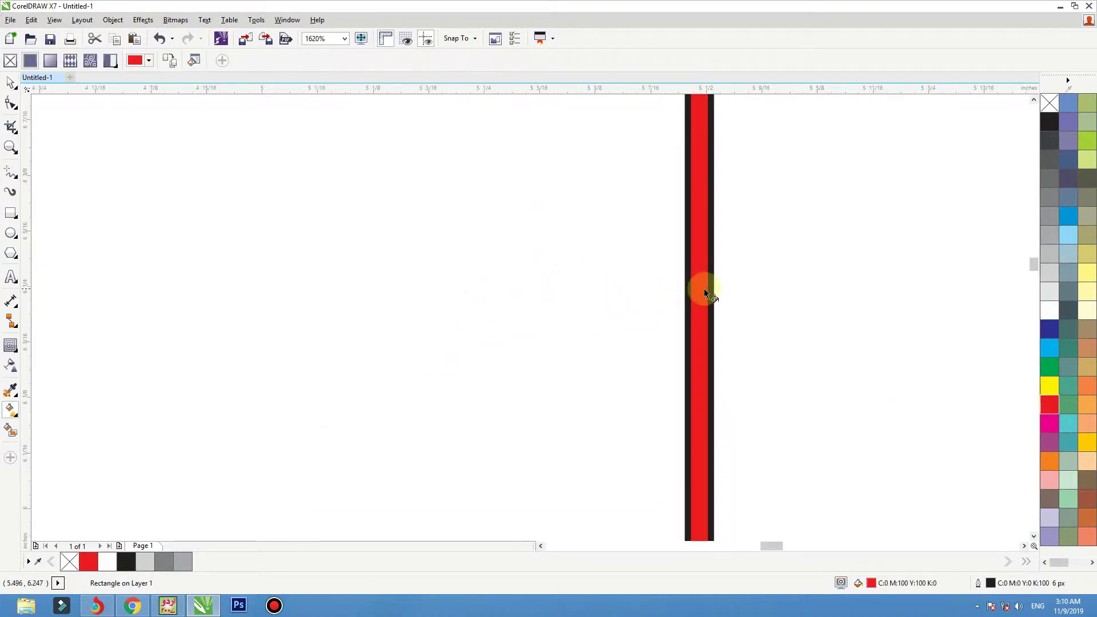
left_click_drag(723, 290, 677, 290)
key("space")
right_click(1050, 103)
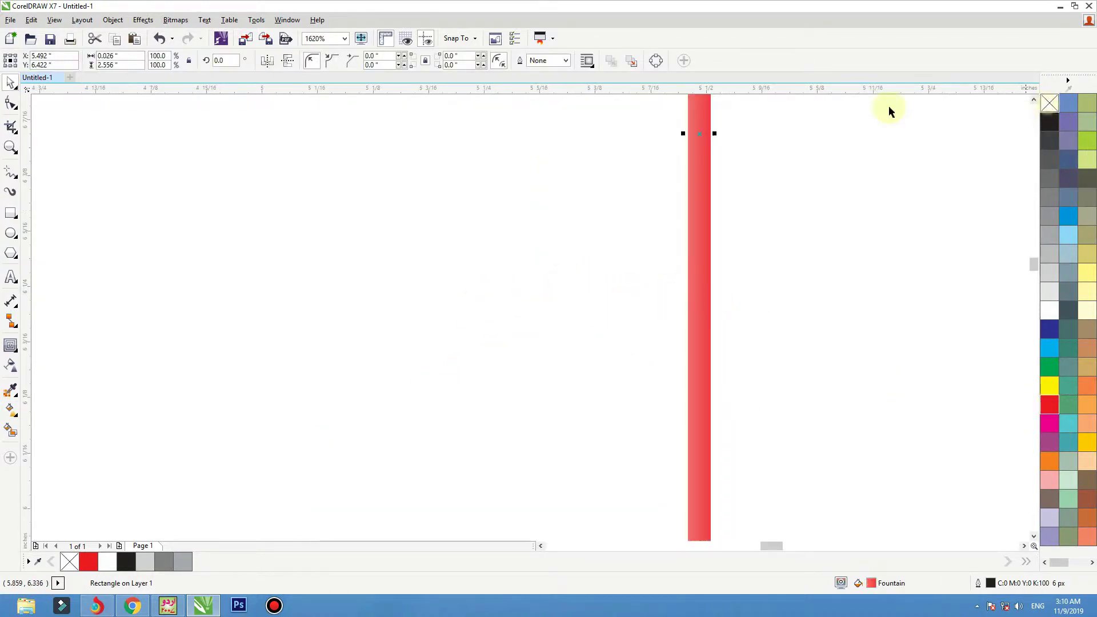
- Widen the gradient strip to about 0.048 inch and deselect it
left_click_drag(715, 133, 720, 132)
scroll(611, 229, "down", 6)
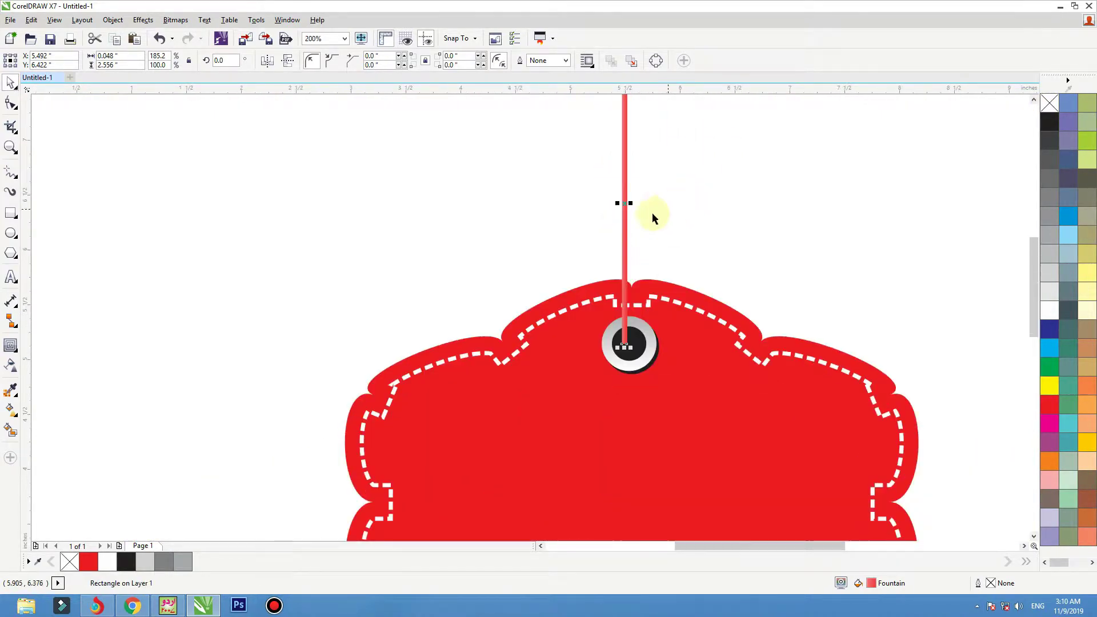
left_click(711, 227)
- Duplicate the strip a short distance to the right and group the two strips
scroll(684, 355, "up", 3)
left_click_drag(516, 319, 540, 301)
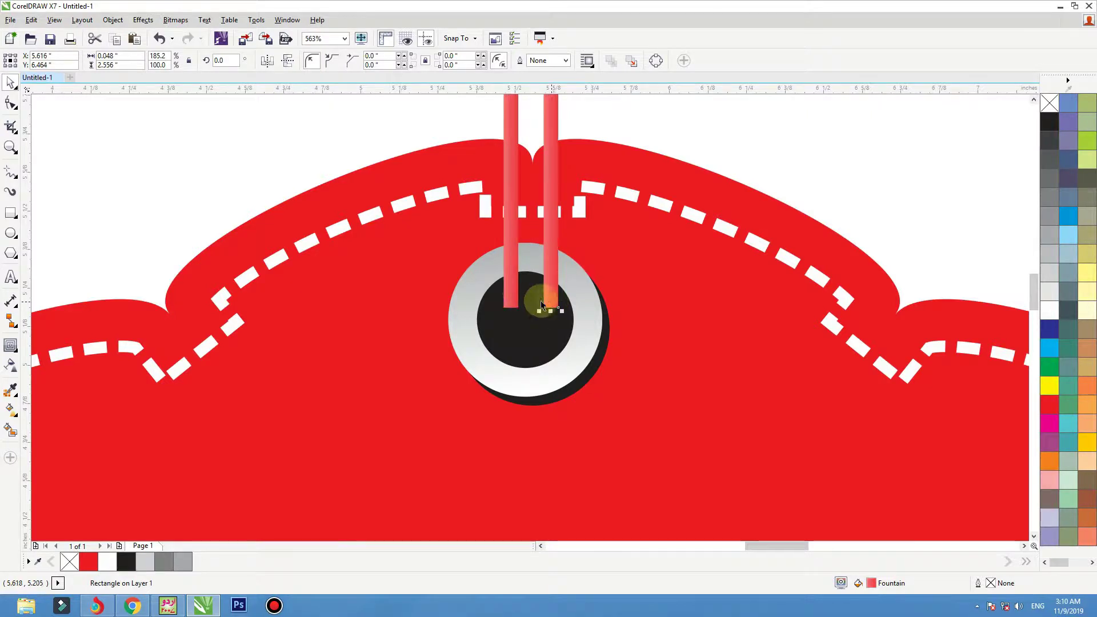
left_click(511, 290, "shift")
key("ctrl+g")
- Center the grouped strips horizontally on the eyelet ring
left_click(587, 289, "shift")
key("c")
left_click(723, 104)
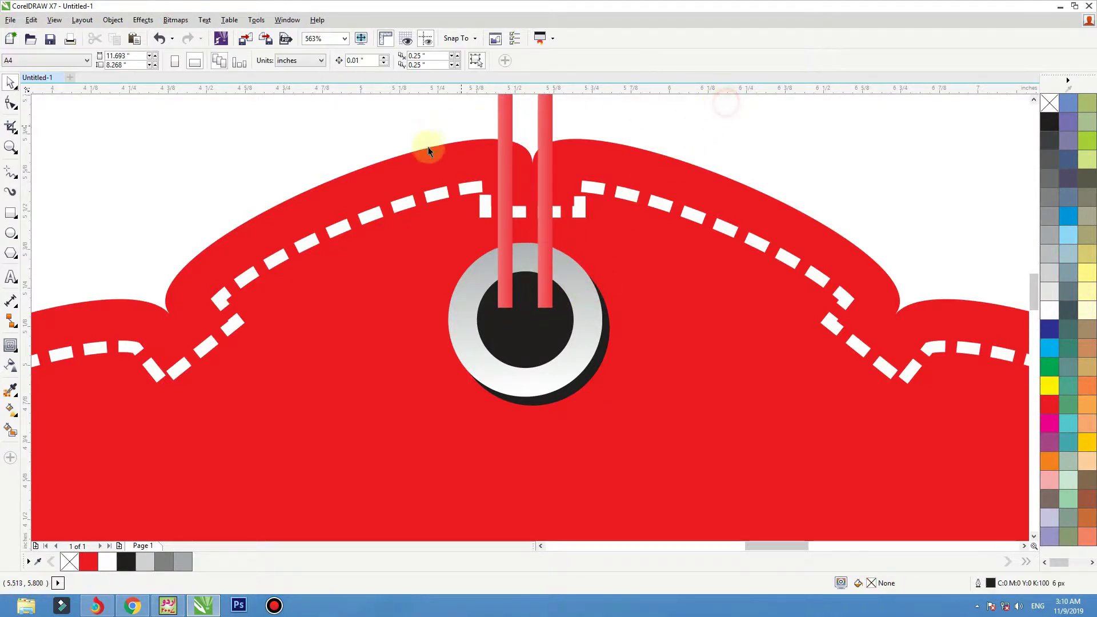
- Stretch the grouped strips slightly upward from their upper end
scroll(580, 372, "down", 5)
key("z")
left_click_drag(697, 212, 435, 415)
left_click(539, 325)
left_click_drag(534, 196, 538, 174)
left_click(626, 281)
- Draw a circle about 0.285 inch wide over the eyelet hole, filled 70% black with no outline
key("F2")
left_click_drag(596, 388, 459, 467)
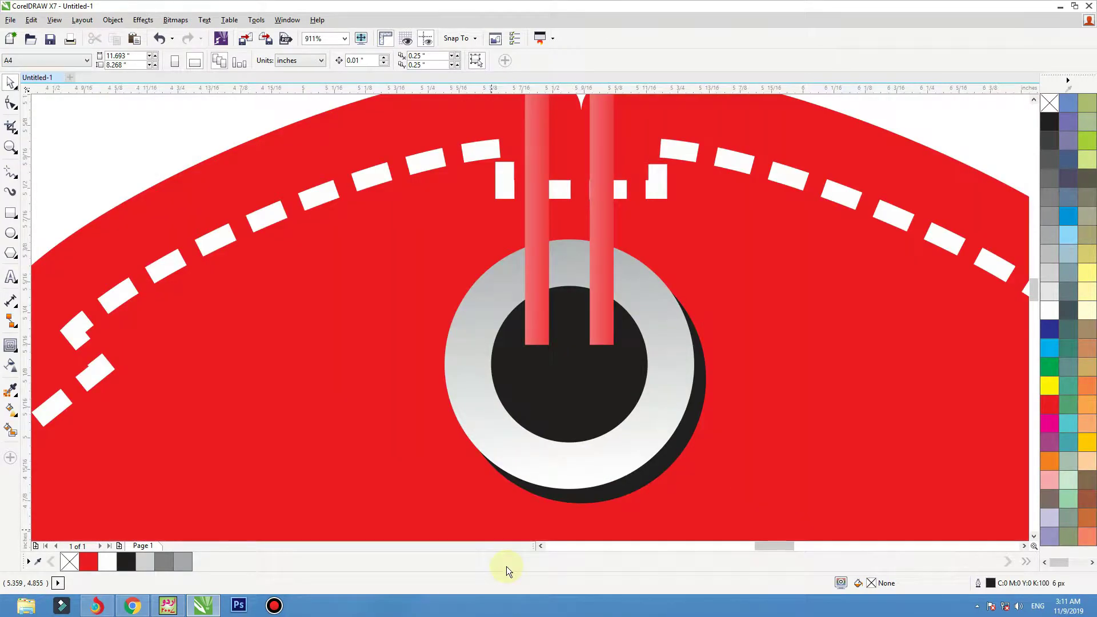
left_click(11, 233)
left_click_drag(628, 287, 498, 432)
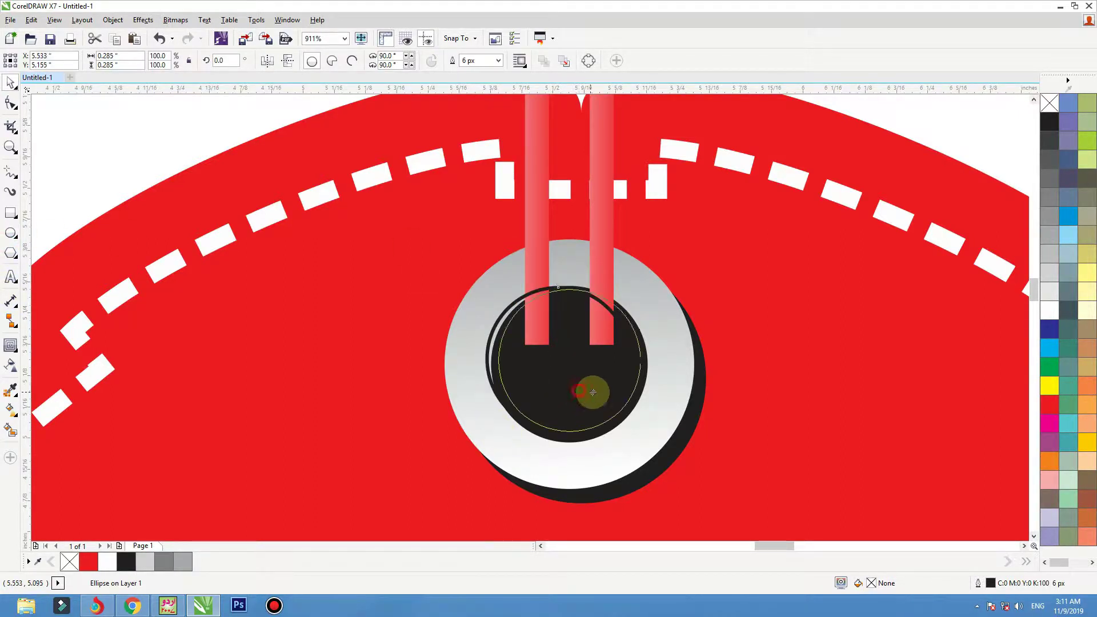
left_click(1051, 184)
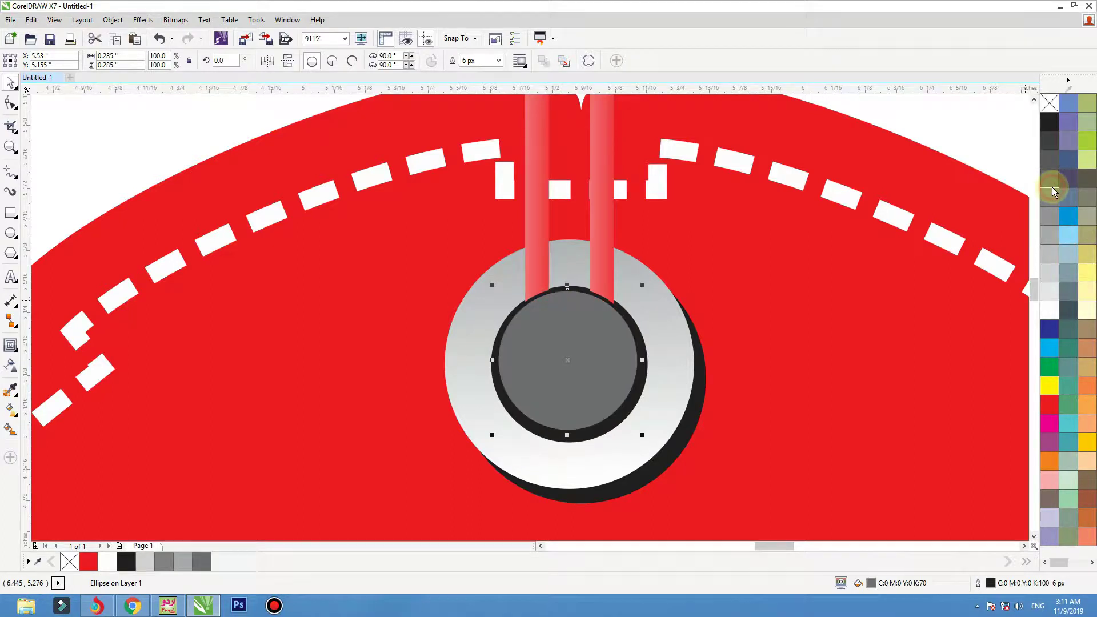
right_click(1049, 103)
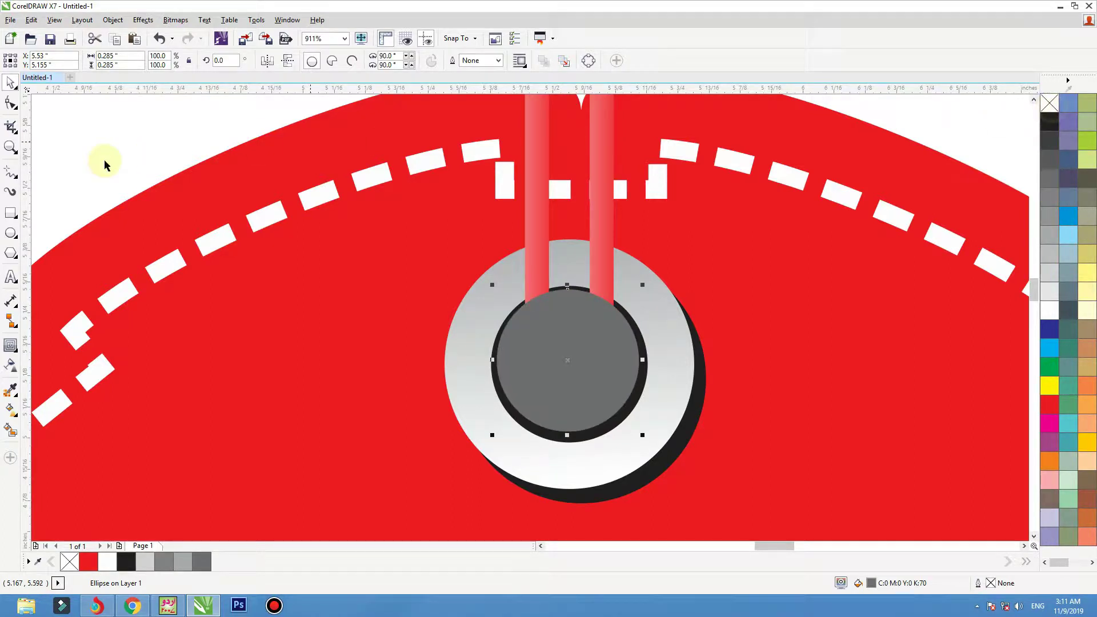
- Apply a linear transparency to the gray circle, fading it out from its upper part toward its center
left_click(12, 363)
left_click_drag(554, 266, 588, 364)
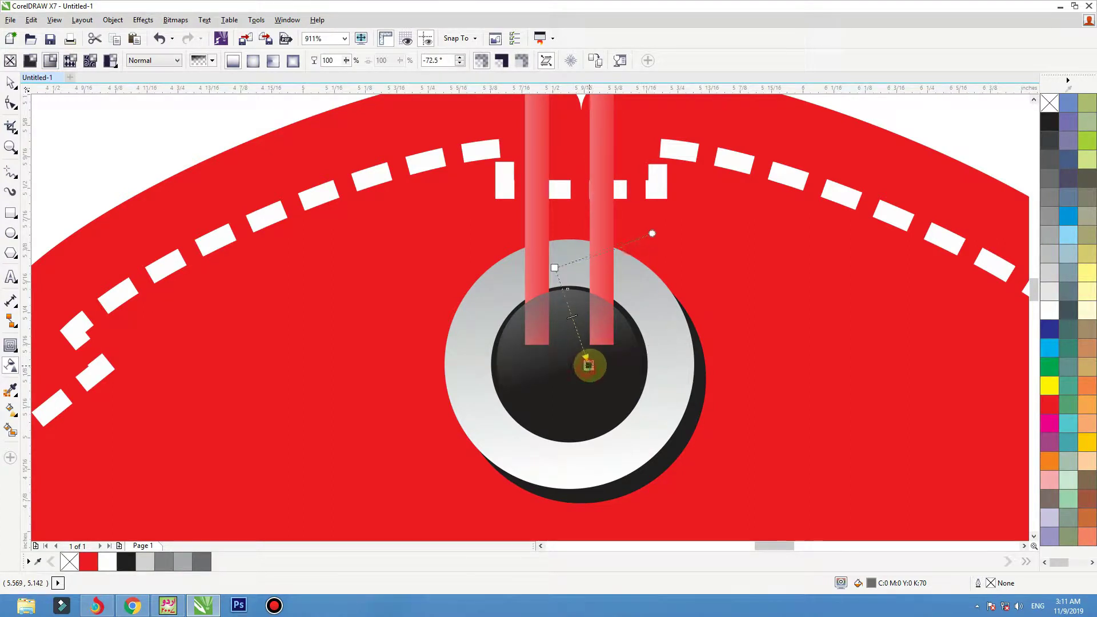
key("space")
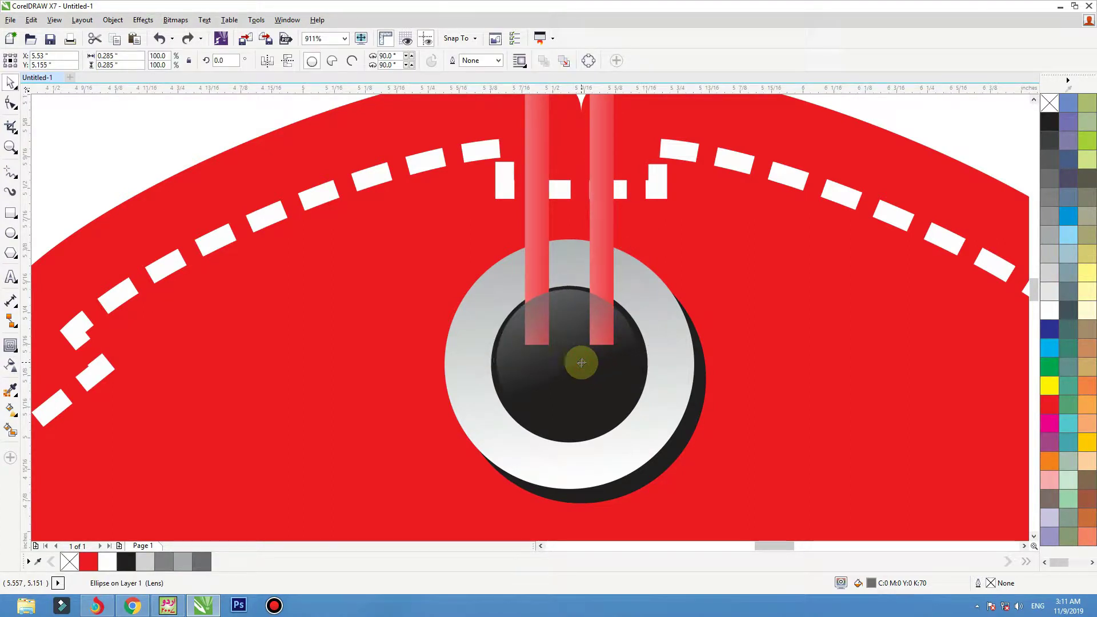
- Draw an ellipse about 0.518 by 0.77 inch around the lower strings, centered above the eyelet hole
scroll(581, 363, "down", 2)
left_click(668, 259)
key("F2")
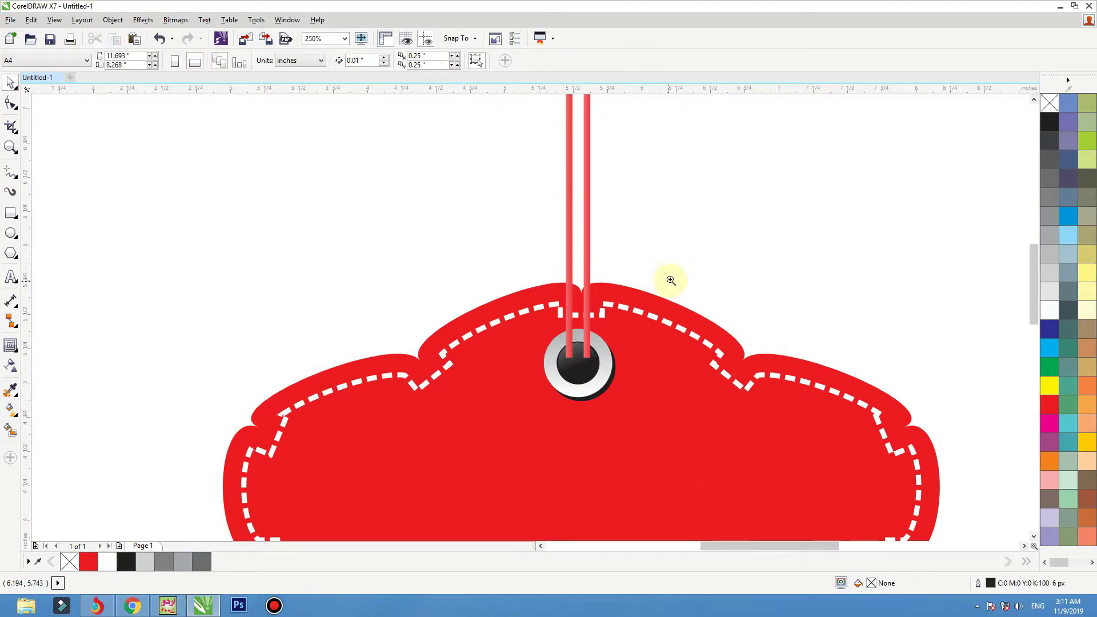
scroll(671, 279, "down", 1)
left_click_drag(742, 234, 498, 369)
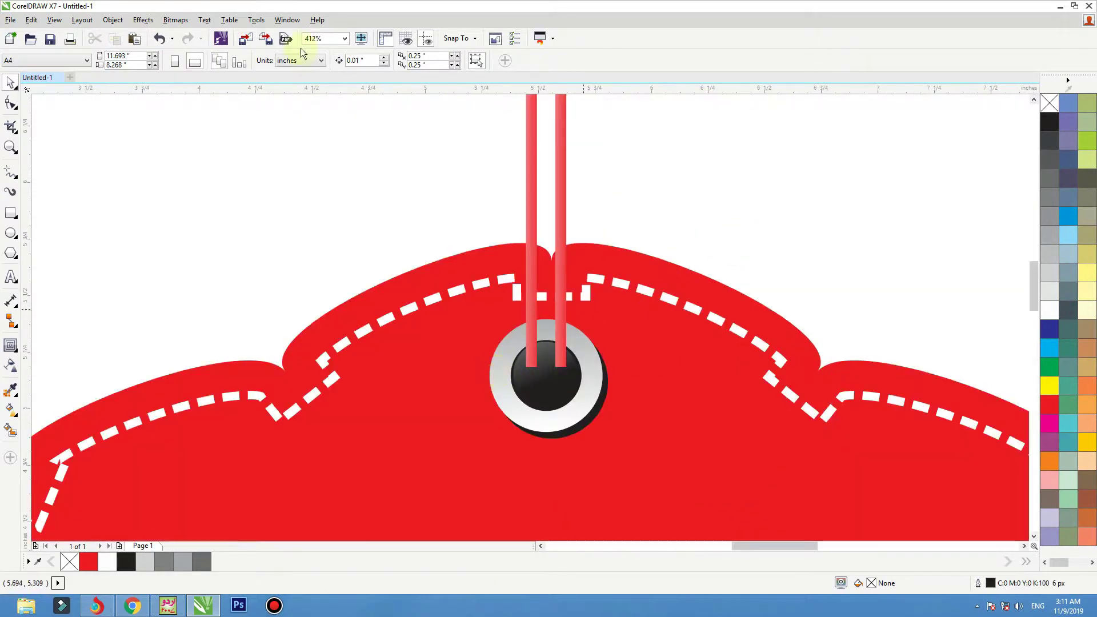
left_click(9, 230)
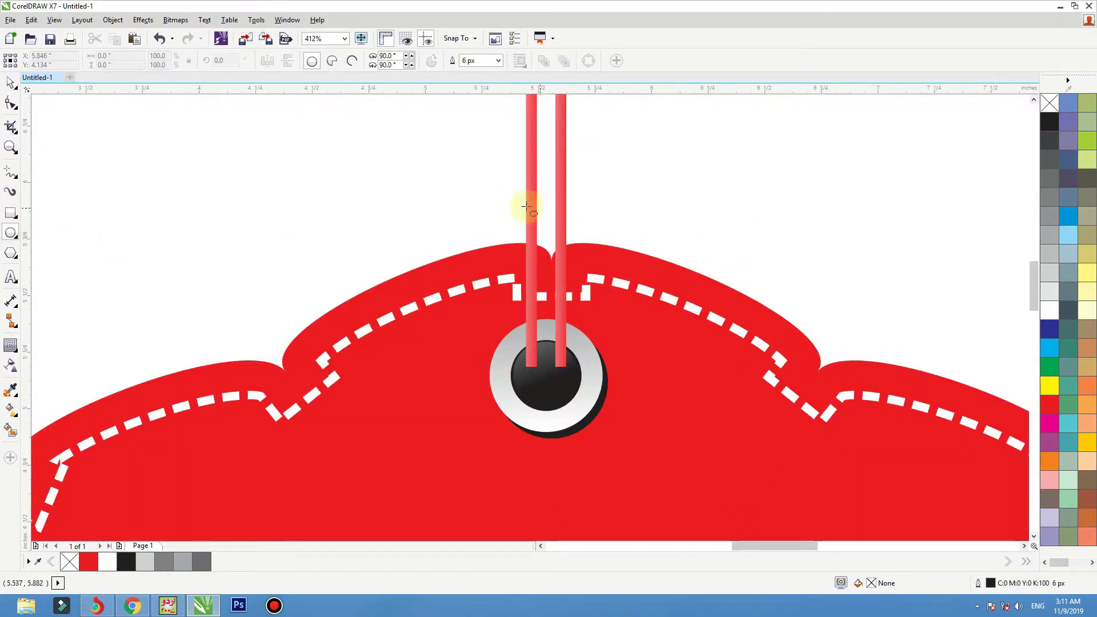
left_click_drag(507, 195, 624, 369)
left_click_drag(600, 322, 581, 323)
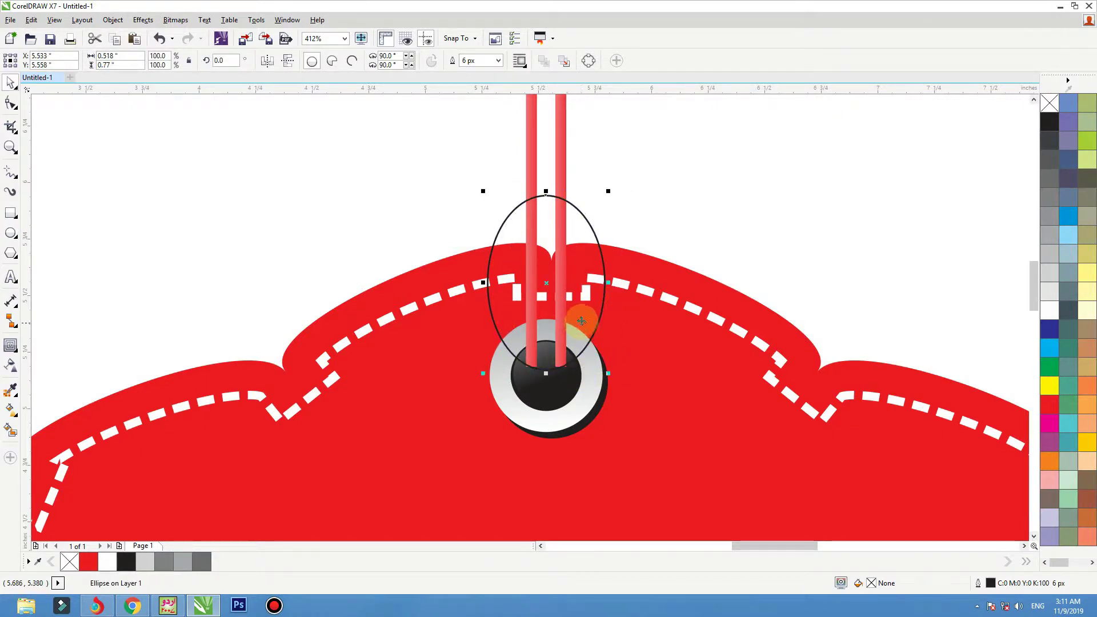
- Add a one-step inside contour of about 0.053 inch to the ellipse and break it apart into separate outlines
left_click(17, 349)
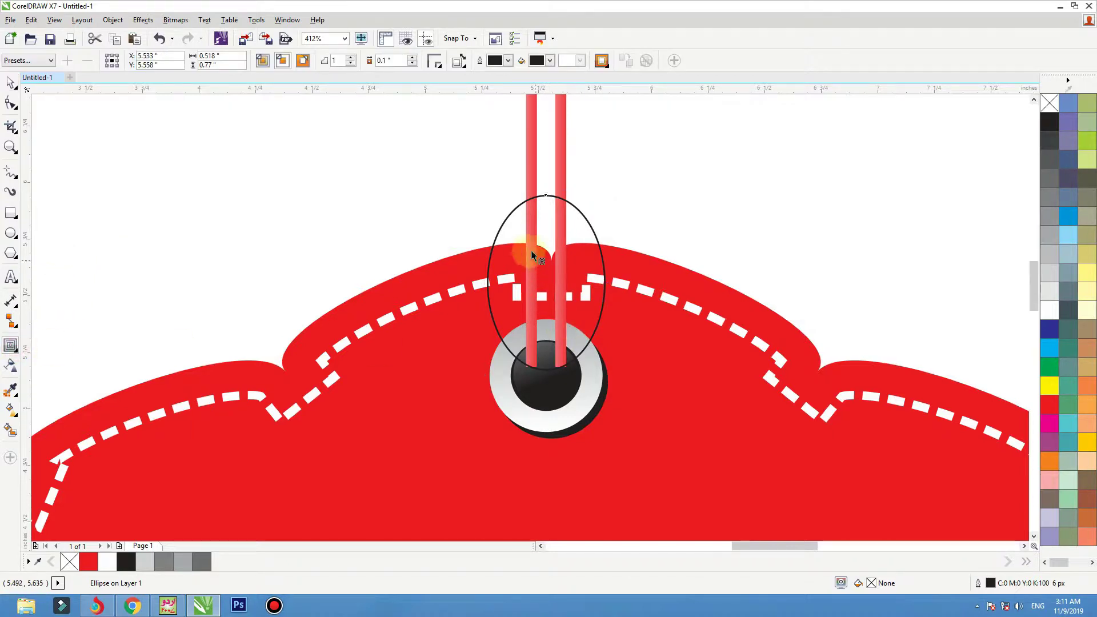
left_click_drag(487, 282, 502, 281)
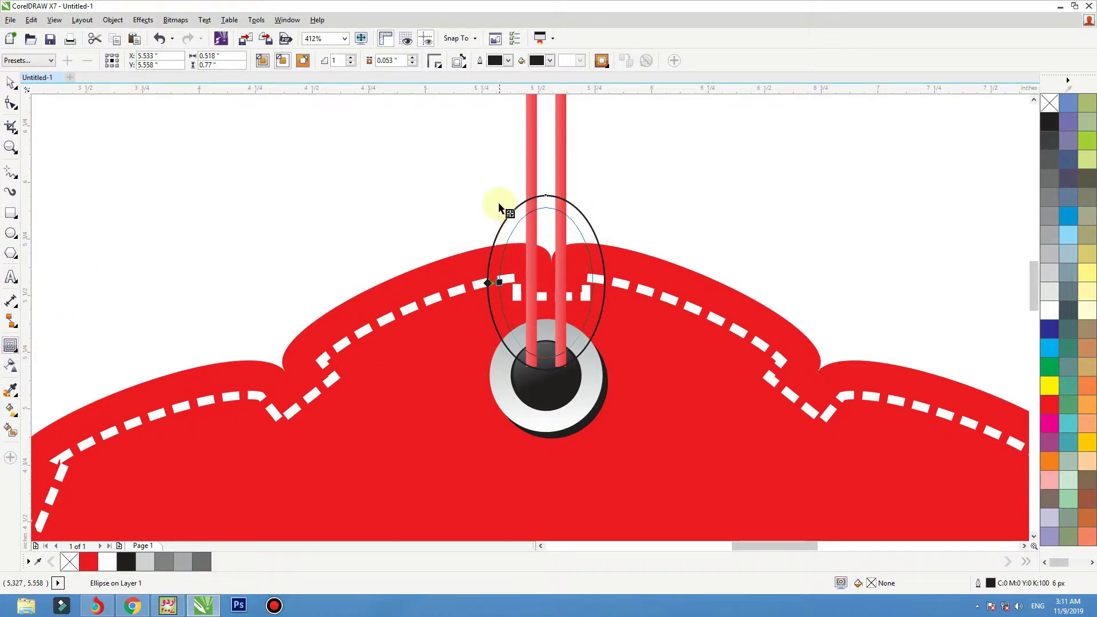
left_click_drag(499, 207, 507, 212)
key("space")
key("ctrl+k")
key("ctrl+z")
- Combine the outer and inner ellipses into a single ring-shaped curve
left_click(586, 208)
left_click(580, 221)
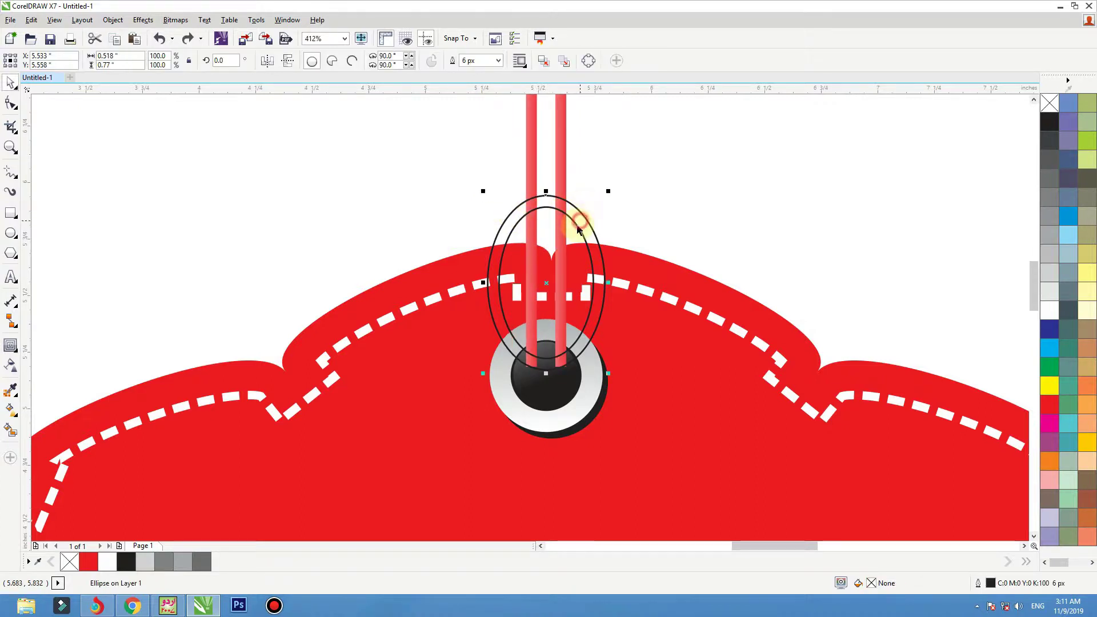
left_click(587, 229, "shift")
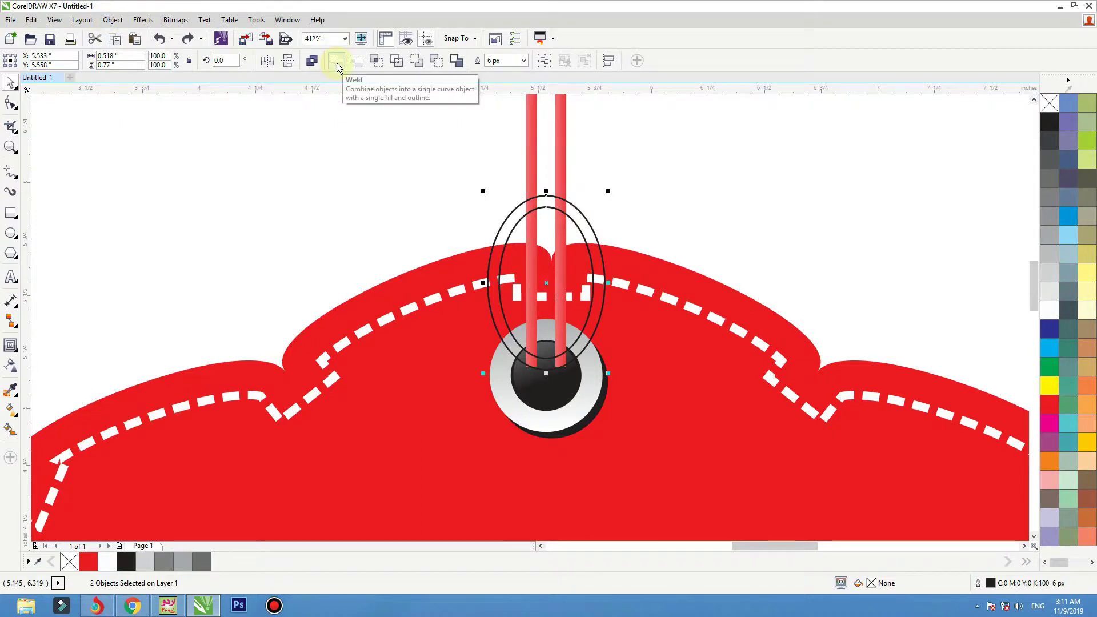
key("ctrl+q")
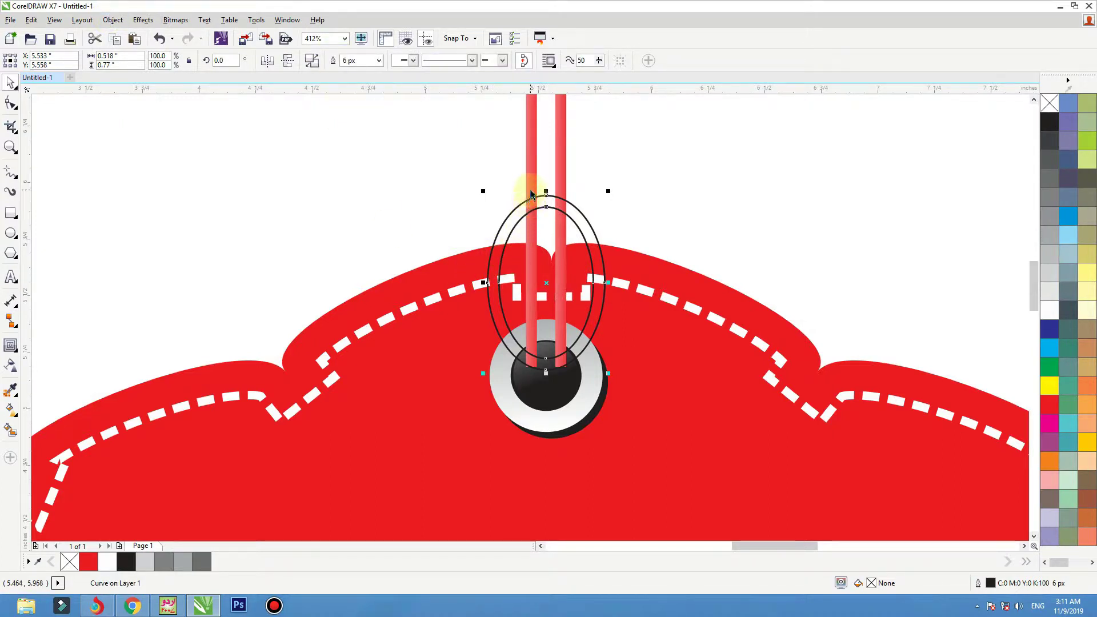
- Copy the outline pen, outline color and fill from the strings to the oval loop, and send it behind the tag
left_click(32, 19)
left_click(72, 233)
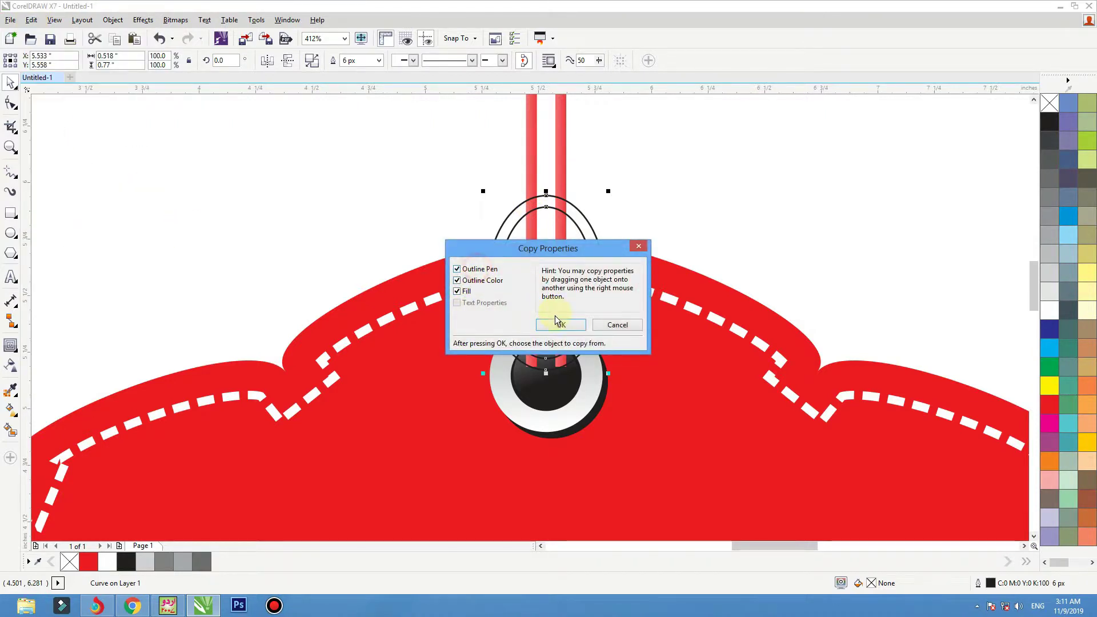
left_click(559, 324)
left_click(528, 169)
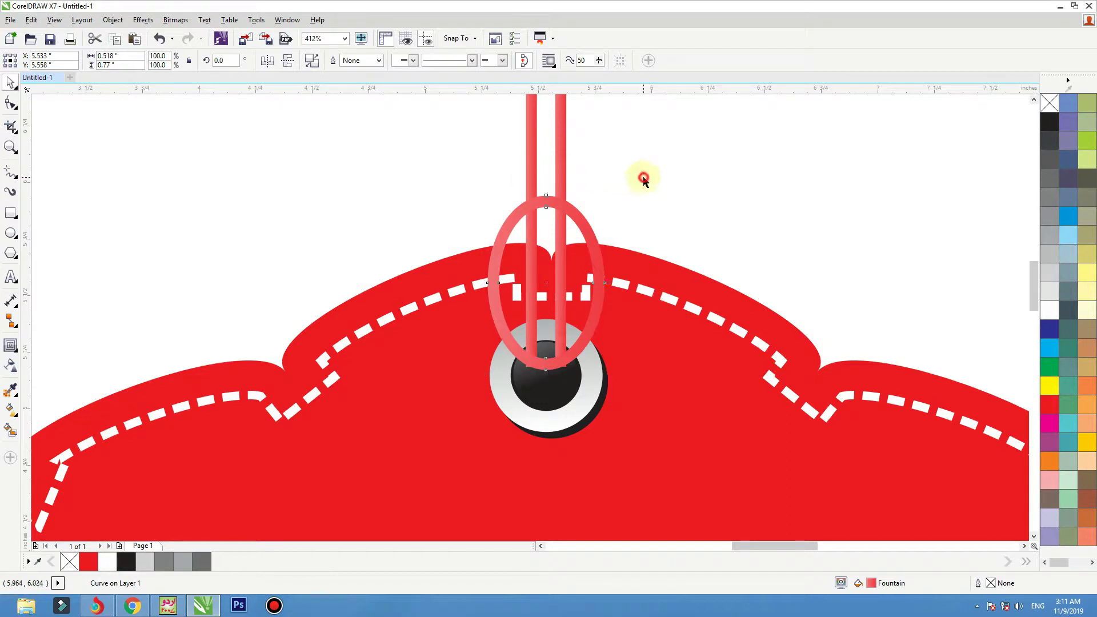
left_click(591, 223)
key("shift+Page_Down")
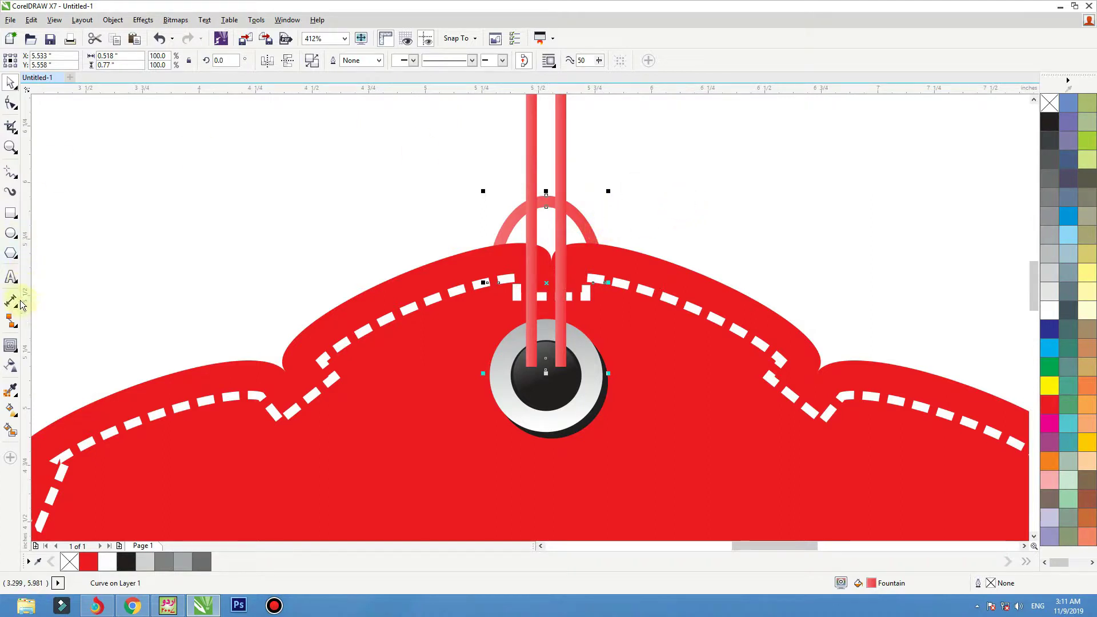
- Apply a vertical linear transparency to the oval loop, fading it out downward from its upper edge
left_click(11, 365)
left_click_drag(541, 202, 541, 295)
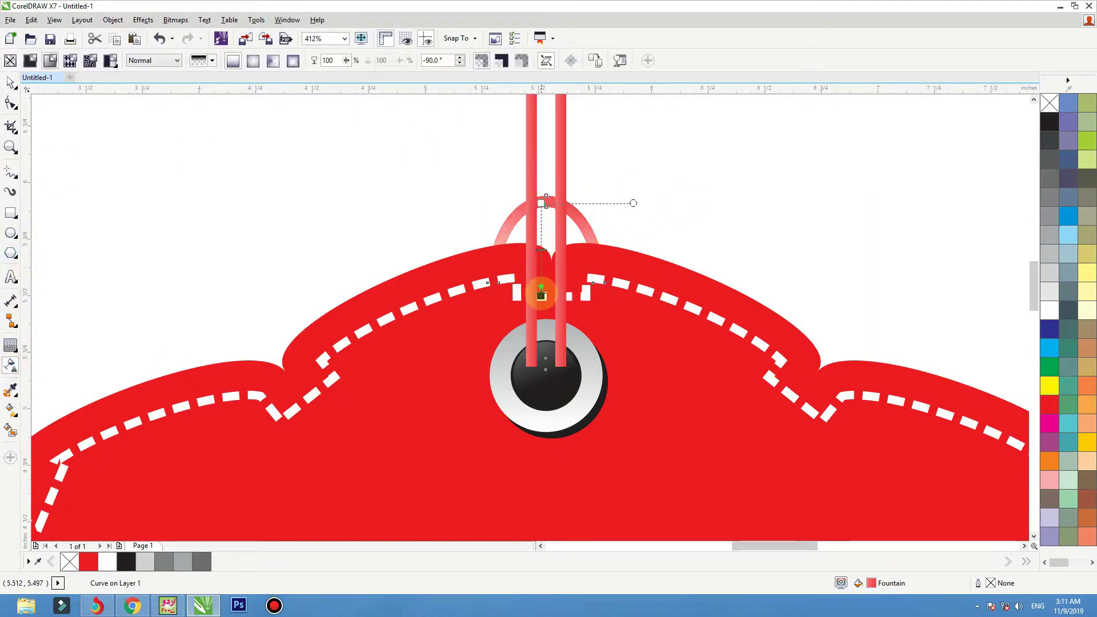
key("space")
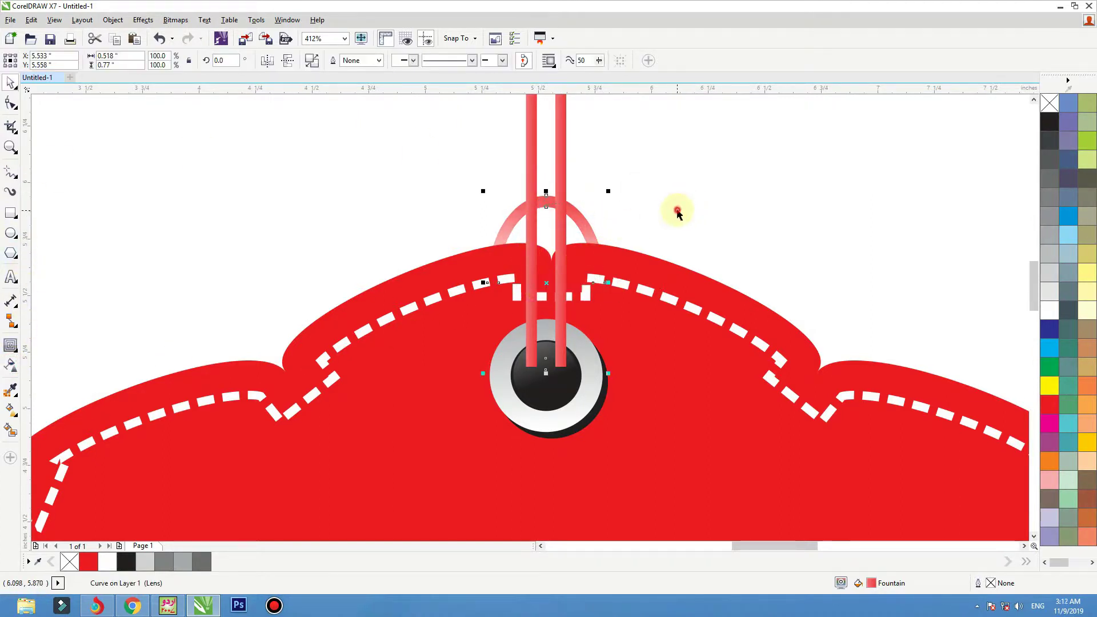
left_click(676, 212)
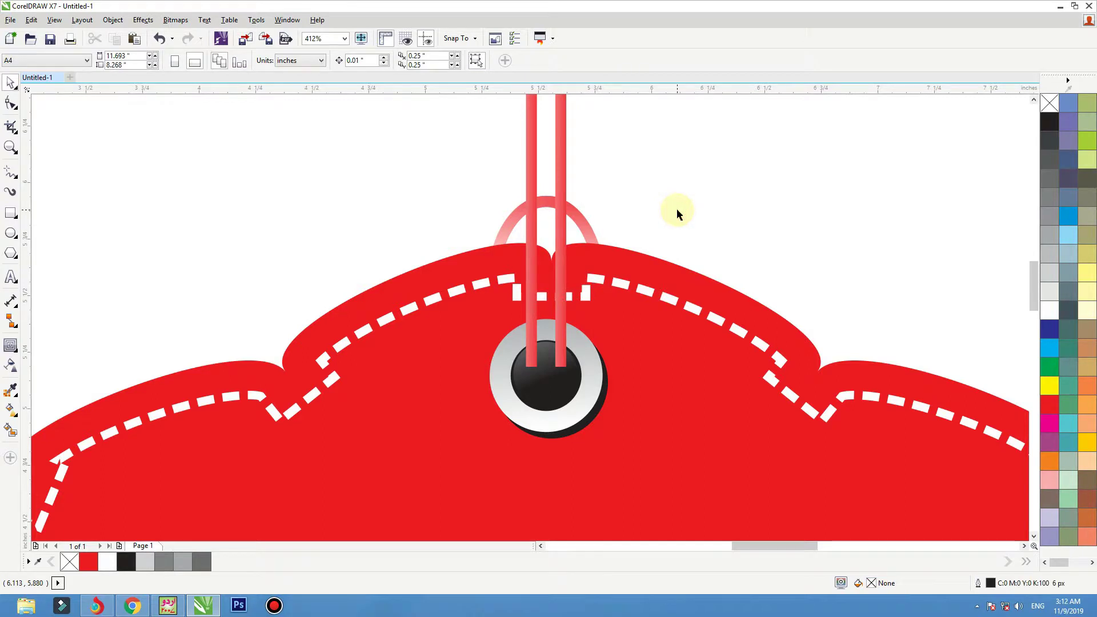
- Select all of the tag artwork and move it lower on the page
scroll(676, 207, "down", 5)
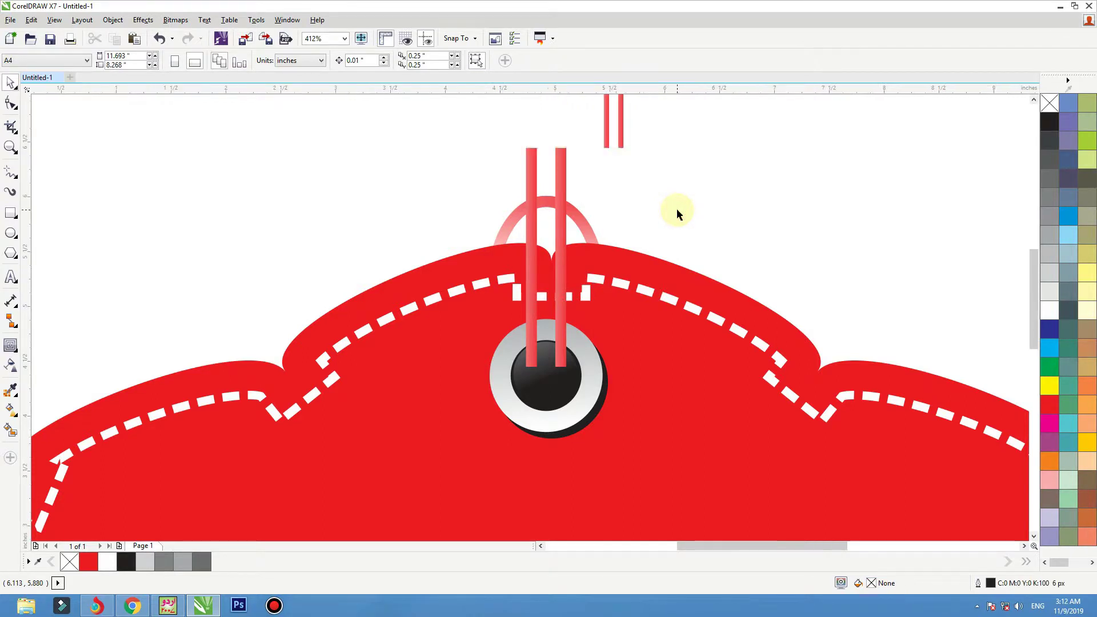
scroll(629, 323, "up", 2)
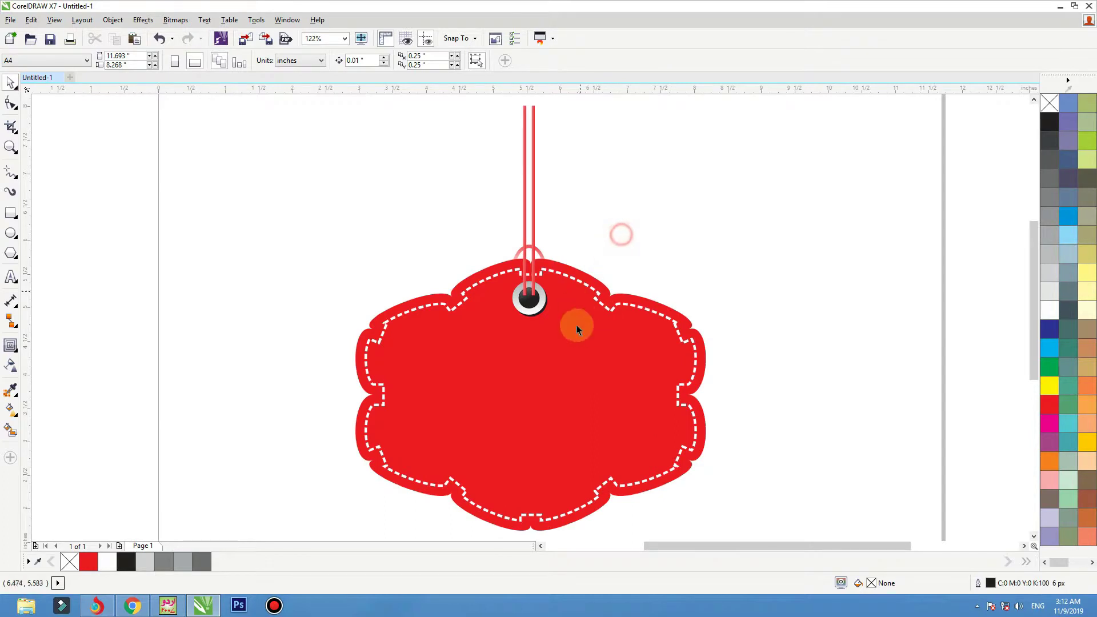
scroll(575, 379, "down", 2)
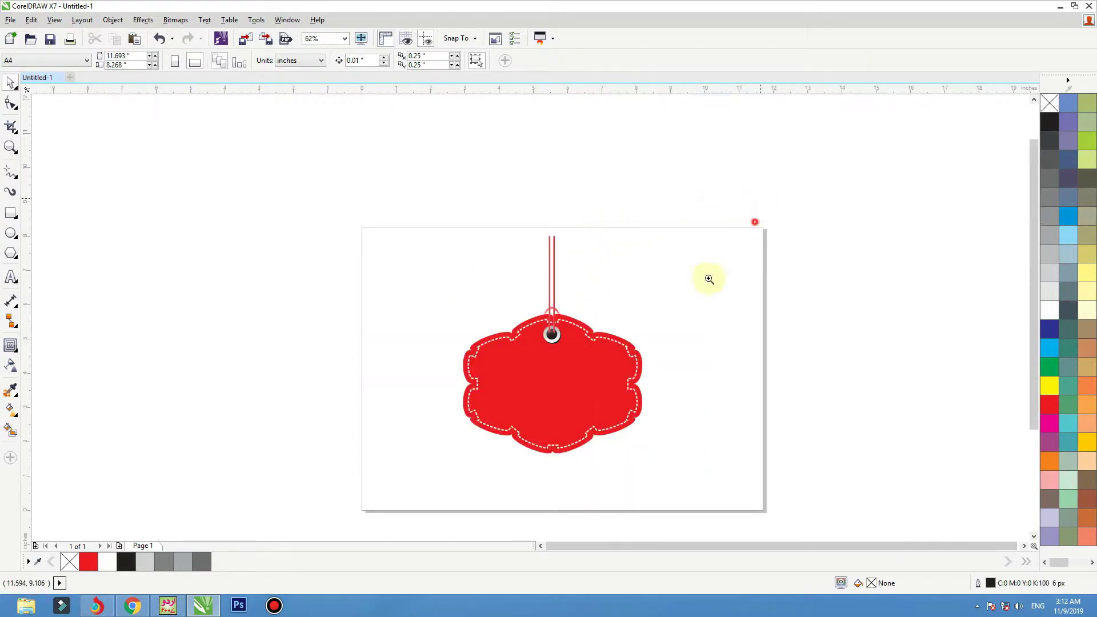
left_click_drag(760, 203, 719, 125)
left_click_drag(567, 361, 573, 412)
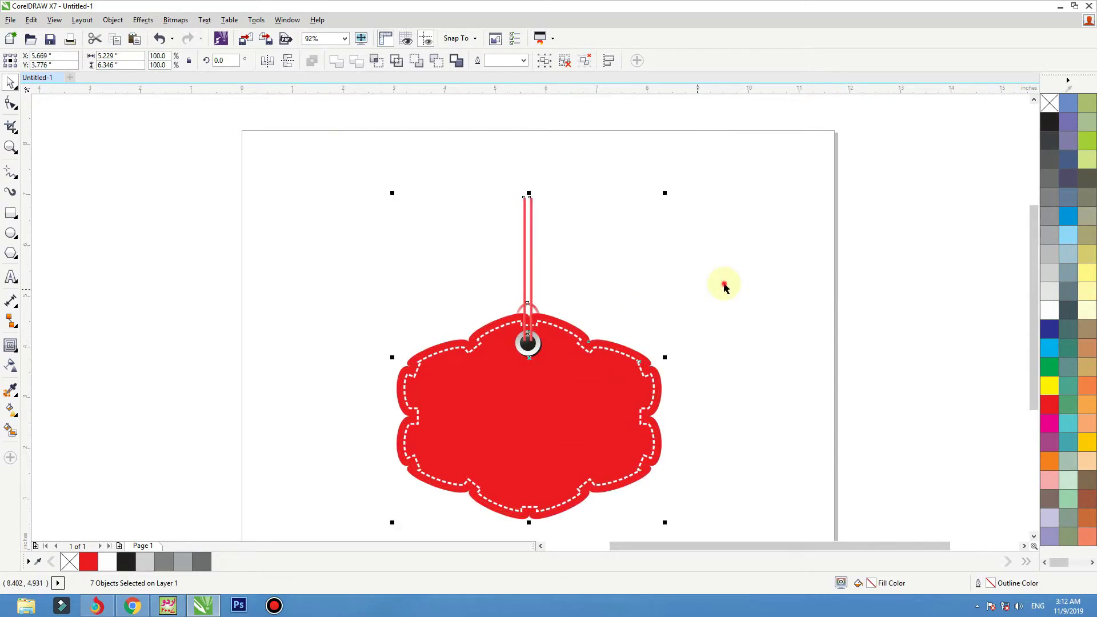
left_click(723, 285)
- Extend the oval loop's linear transparency farther down, to just above the eyelet
key("F2")
left_click_drag(605, 293, 395, 400)
left_click(664, 167)
key("space")
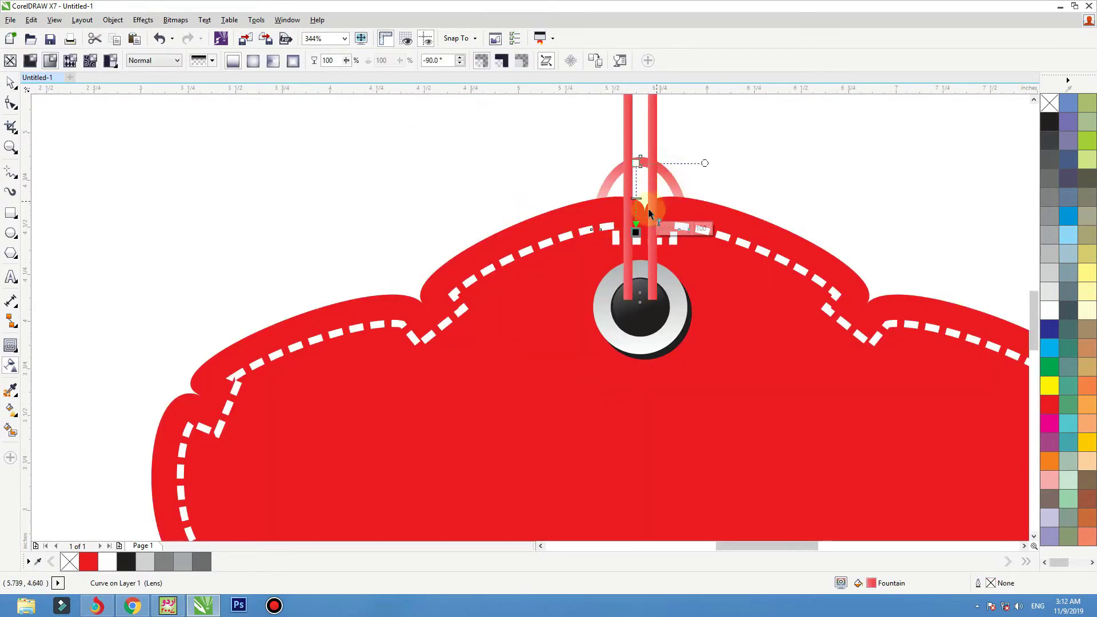
left_click_drag(635, 232, 643, 248)
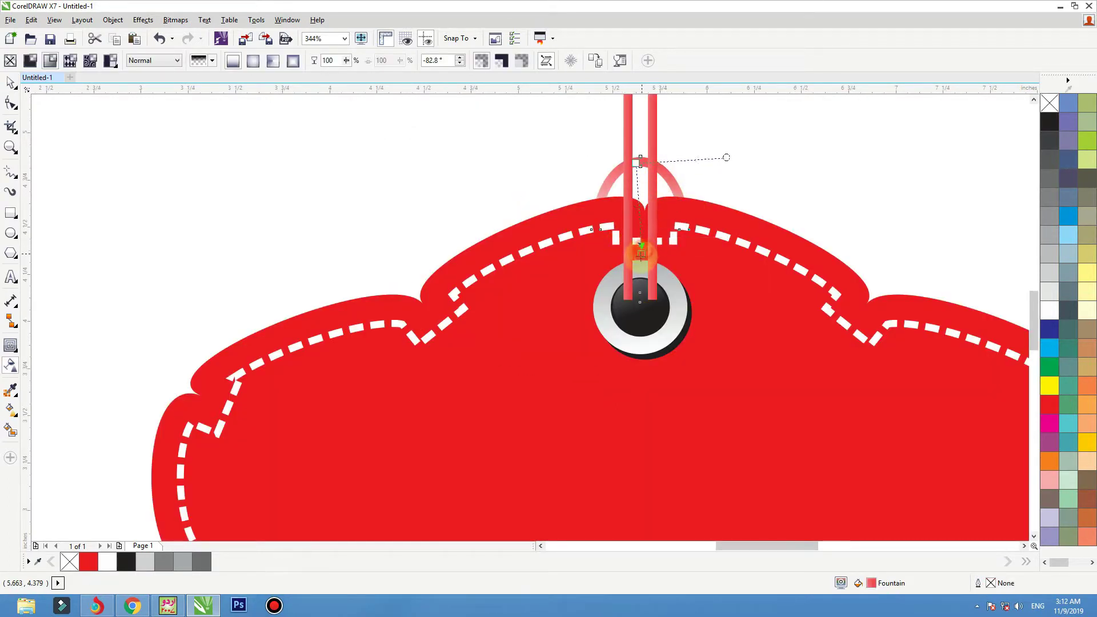
key("space")
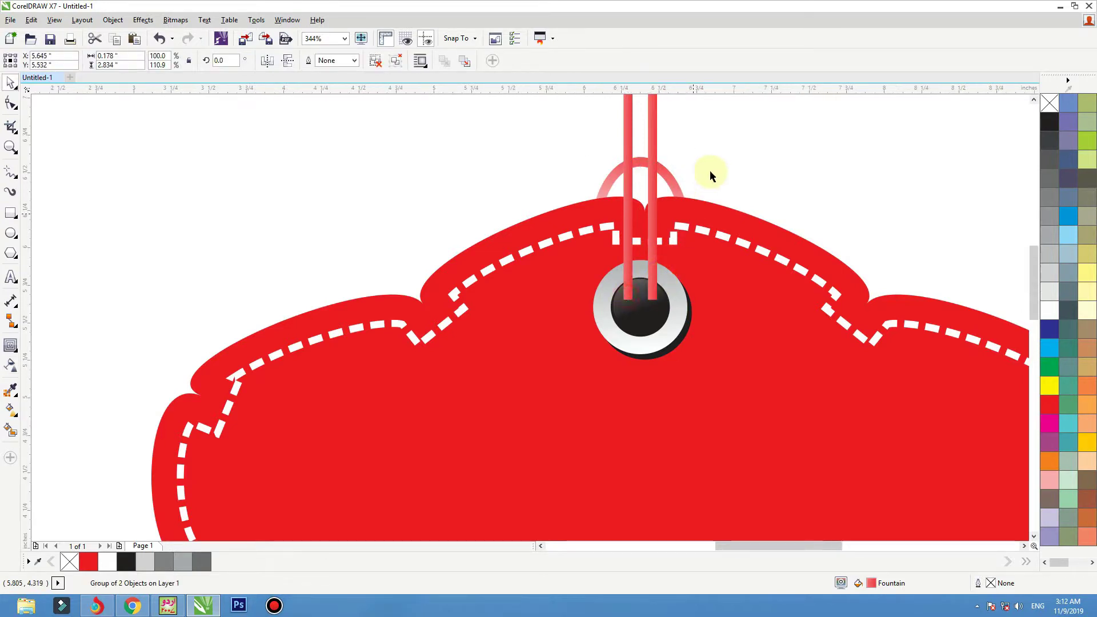
- Stretch the grouped strings upward from their upper end
scroll(710, 174, "down", 3)
left_click_drag(623, 135, 623, 114)
left_click(645, 141)
- Change the tag shape's fill to dark red, C0 M100 Y100 K60
key("F3")
key("F2")
left_click_drag(747, 200, 389, 393)
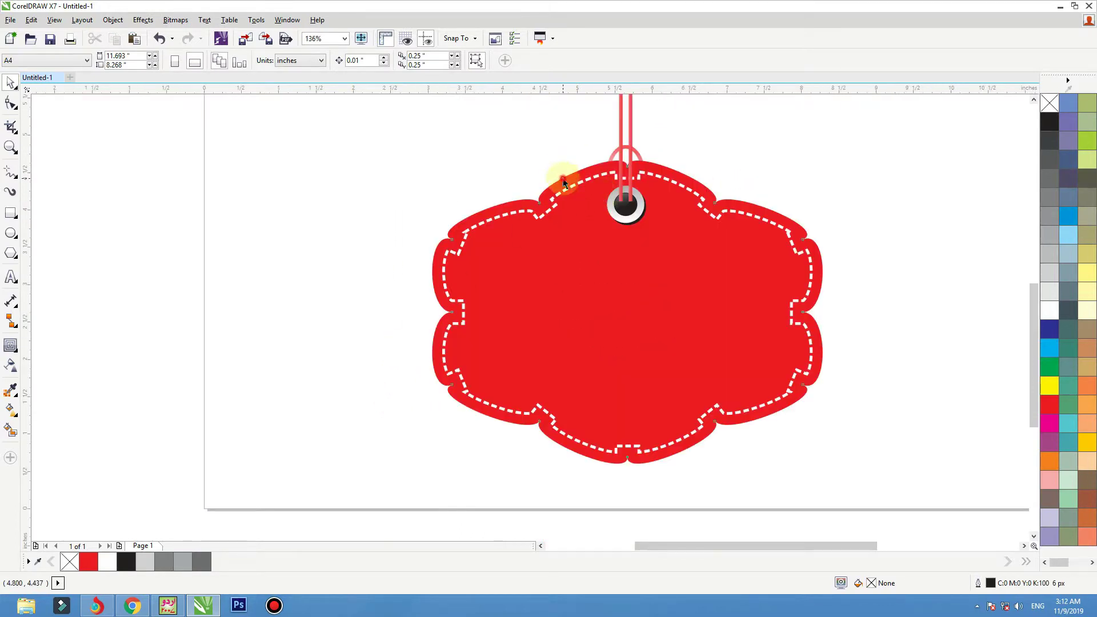
left_click(564, 177)
double_click(872, 583)
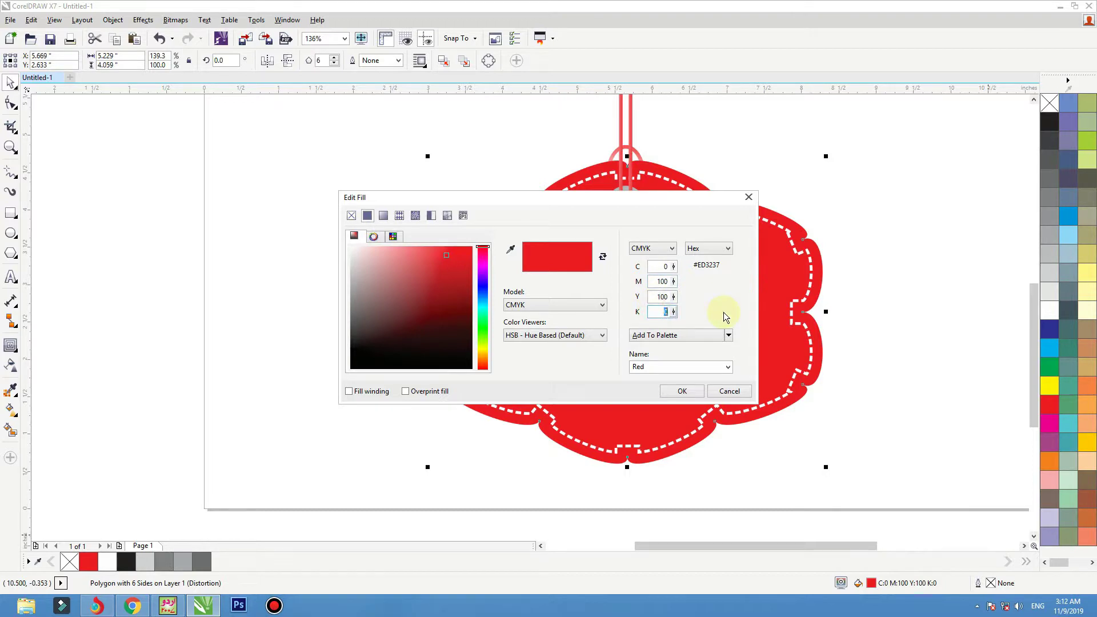
type("60")
key("Tab")
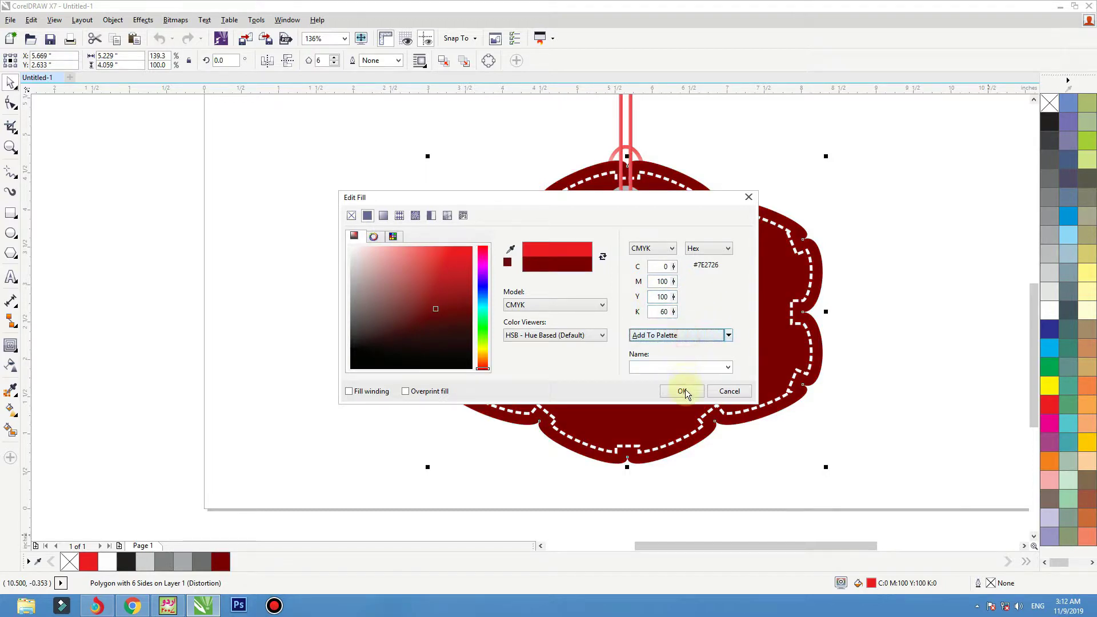
left_click(683, 391)
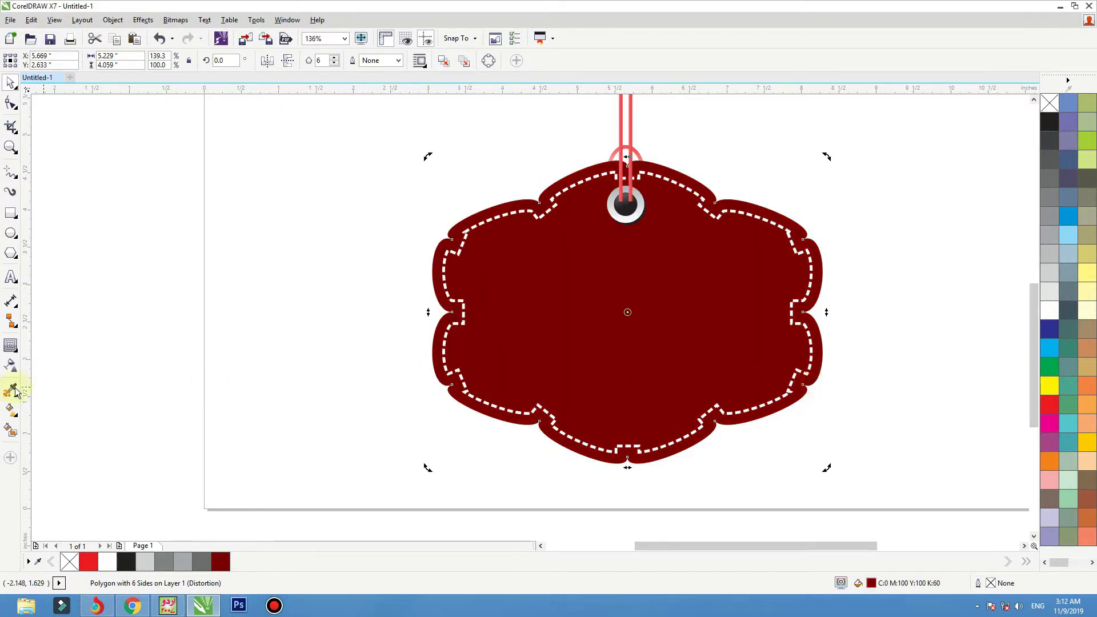
- Give the tag a diagonal linear gradient from dark red beyond its upper-left edge to red at its lower edge
left_click(16, 412)
left_click(57, 410)
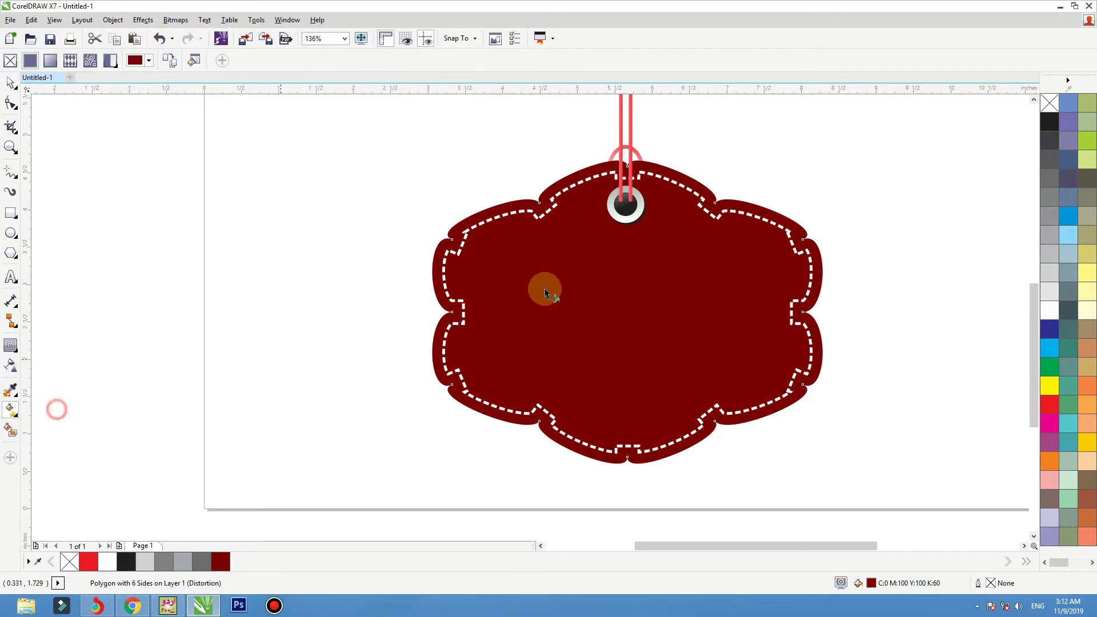
left_click_drag(565, 160, 656, 457)
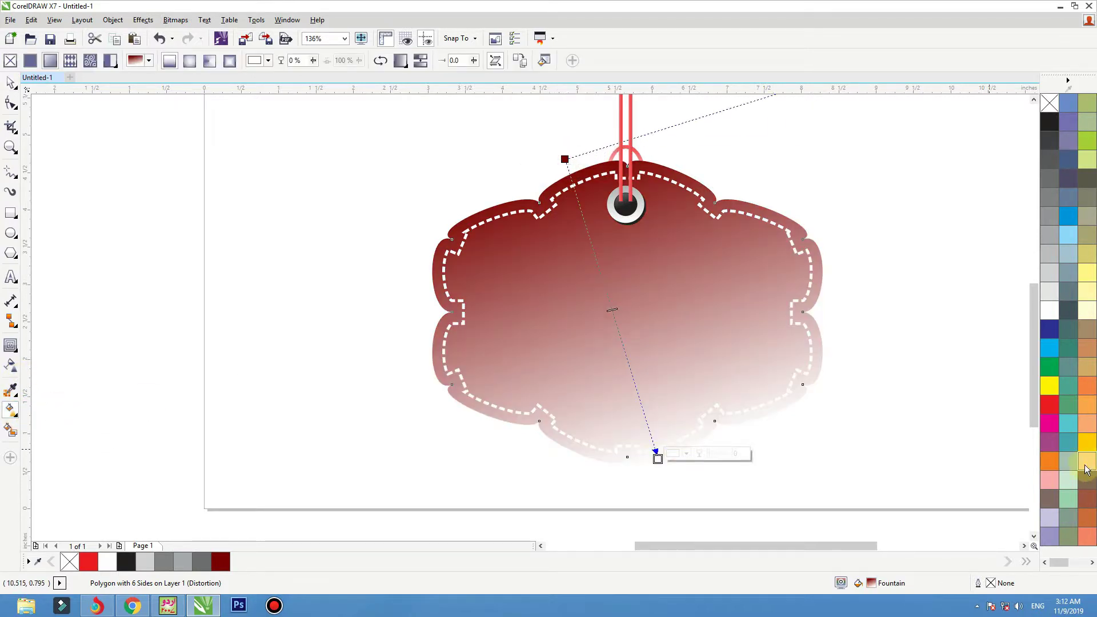
left_click(1053, 408)
left_click_drag(564, 159, 509, 136)
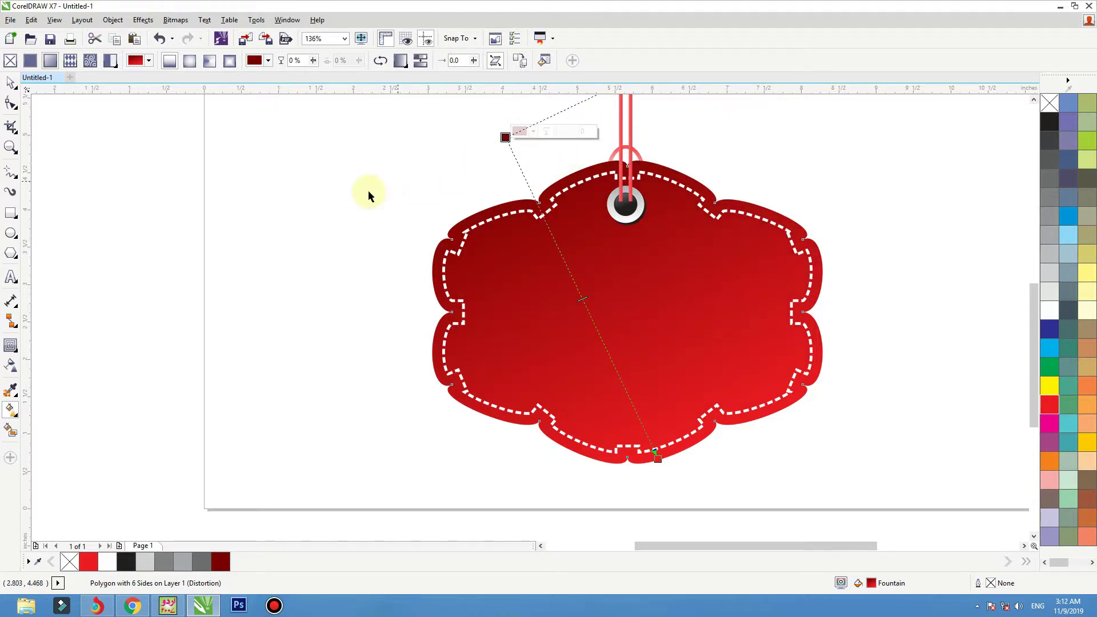
left_click(351, 203)
- Add the text "black Friday" on two lines in the empty area beside the tag
left_click(10, 276)
left_click(275, 331)
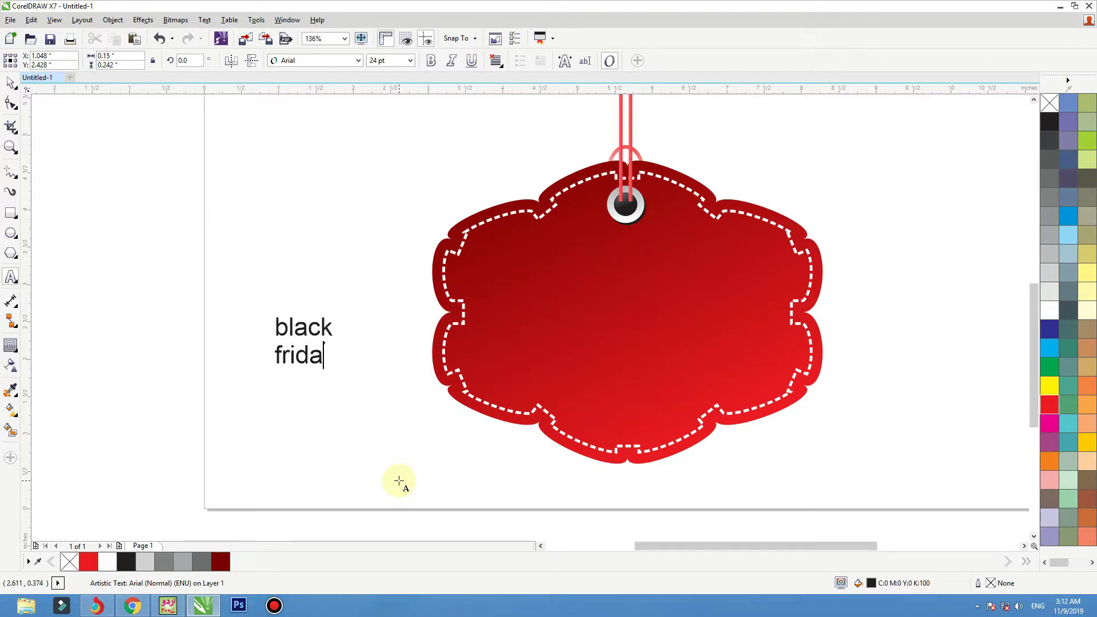
left_click(11, 85)
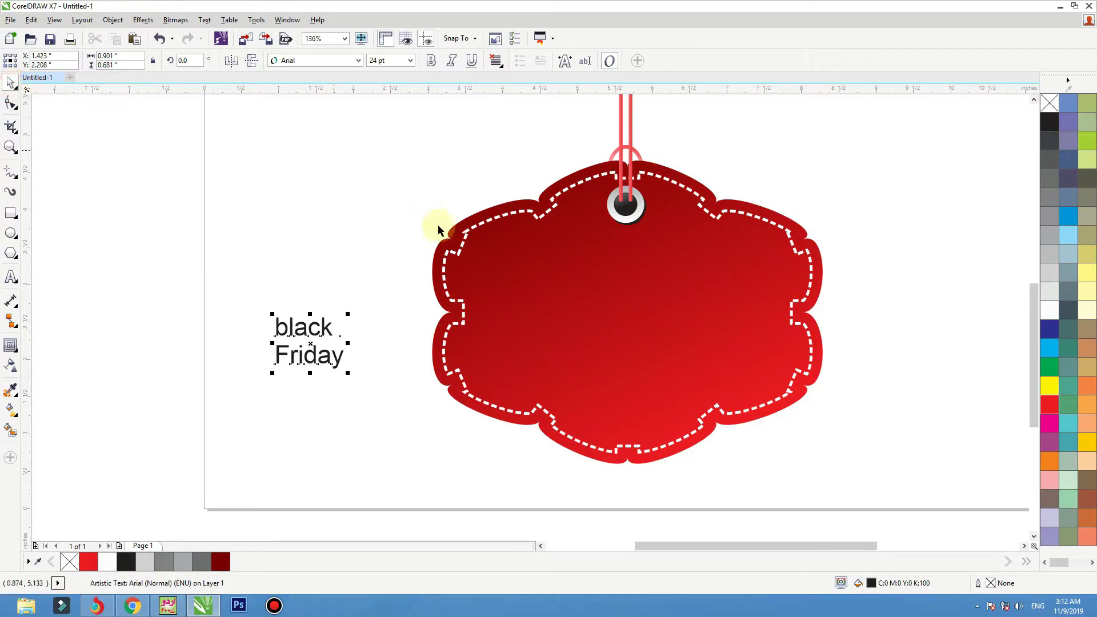
- Set the text's font to Helvetica LT Condensed Bold and break it apart into separate lines
left_click(331, 64)
left_click(337, 87)
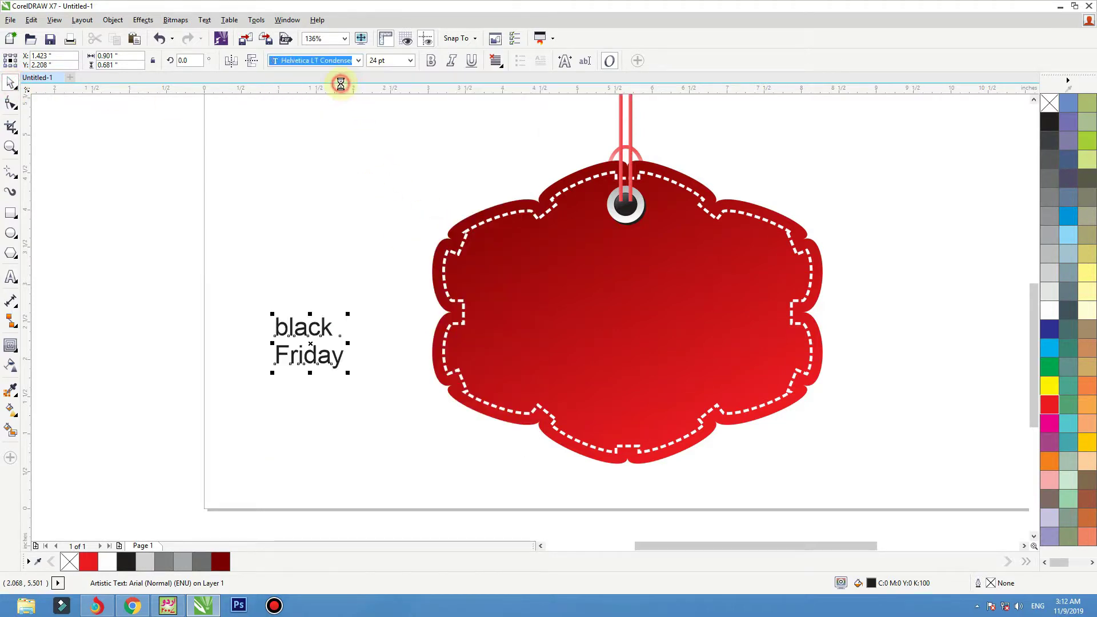
left_click(119, 22)
left_click(248, 252)
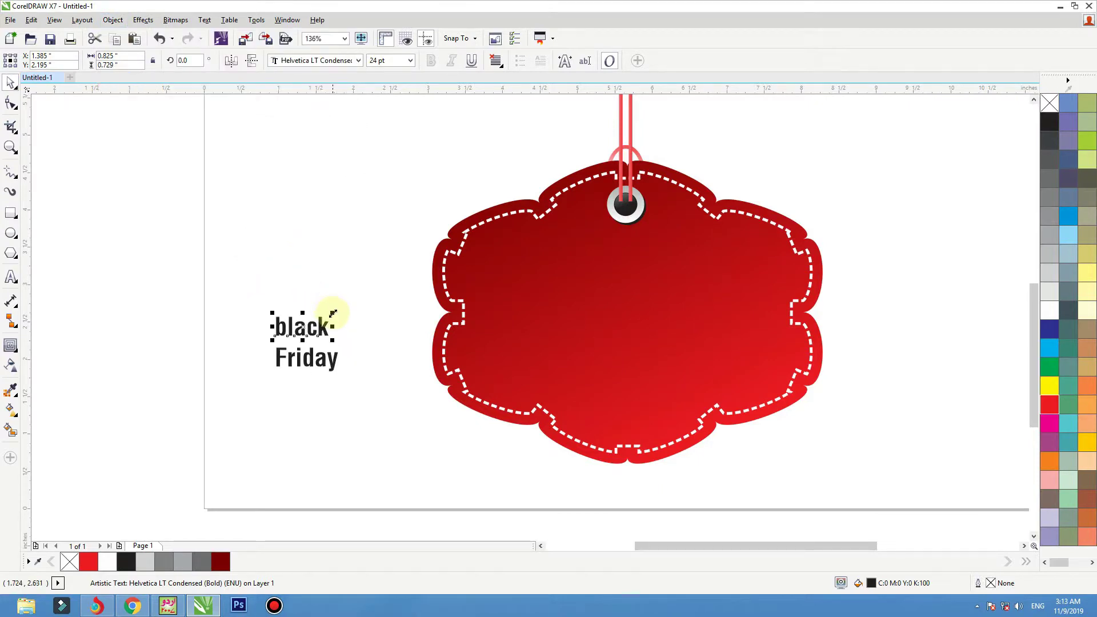
- Enlarge the word "black" to about 56.64 pt and set "Friday" in the Thinking Of Betty font
left_click_drag(333, 313, 427, 290)
left_click(322, 62)
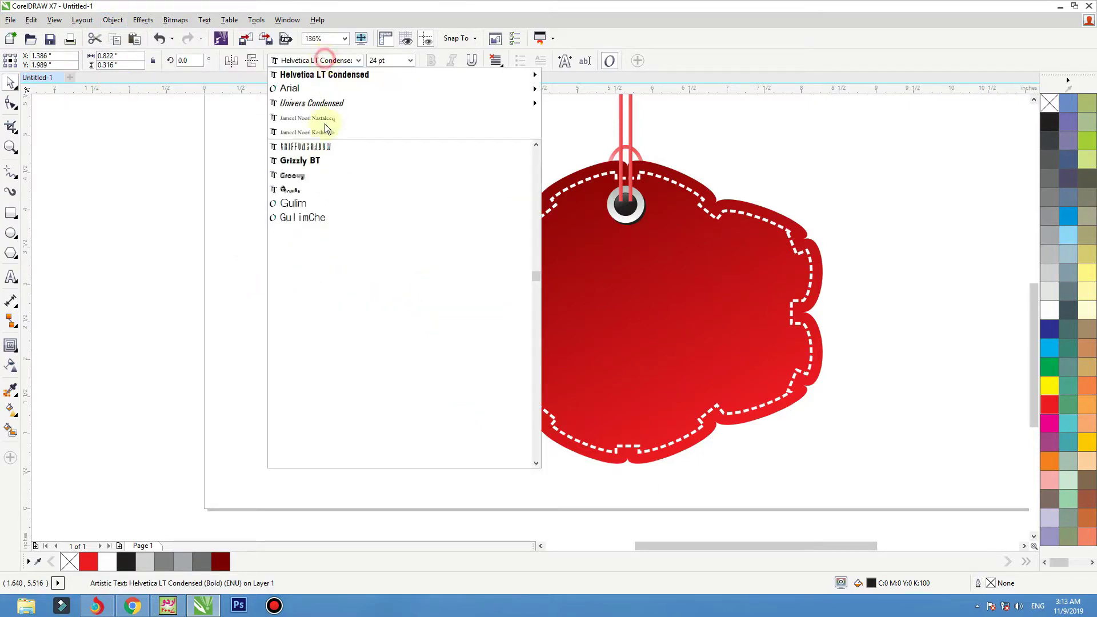
key("t")
scroll(327, 261, "down", 5)
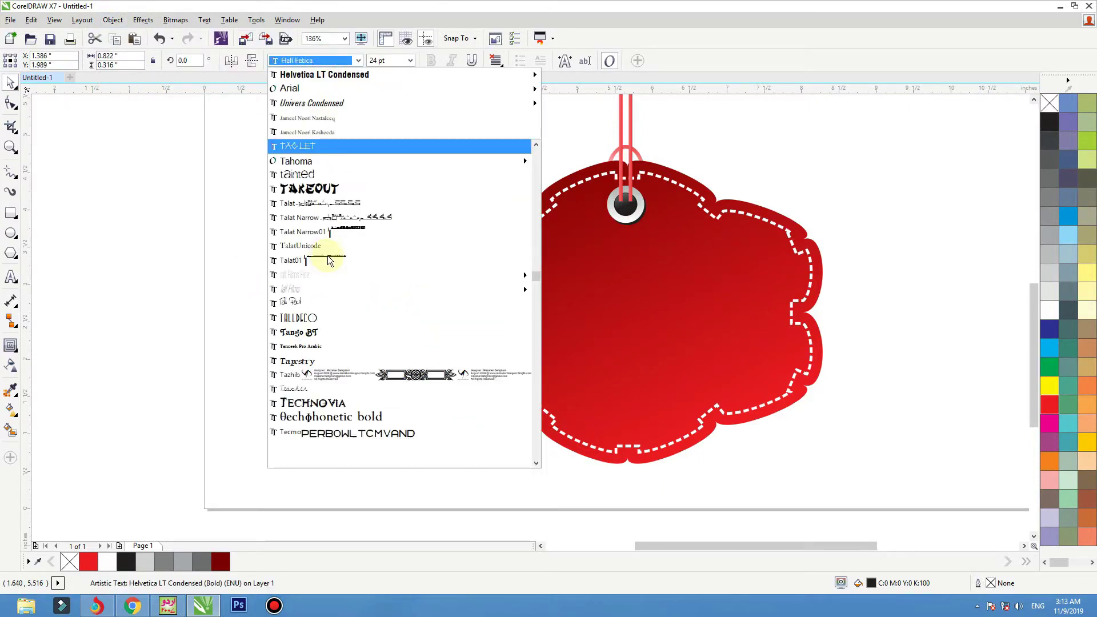
left_click(329, 272)
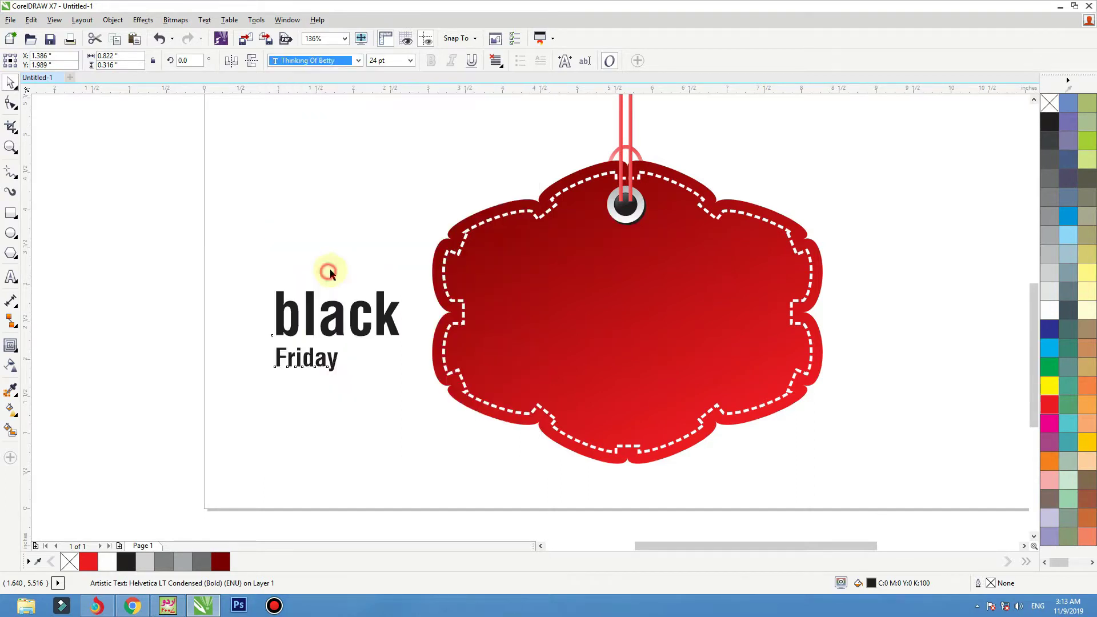
- Change the word "black" to uppercase
left_click(364, 333)
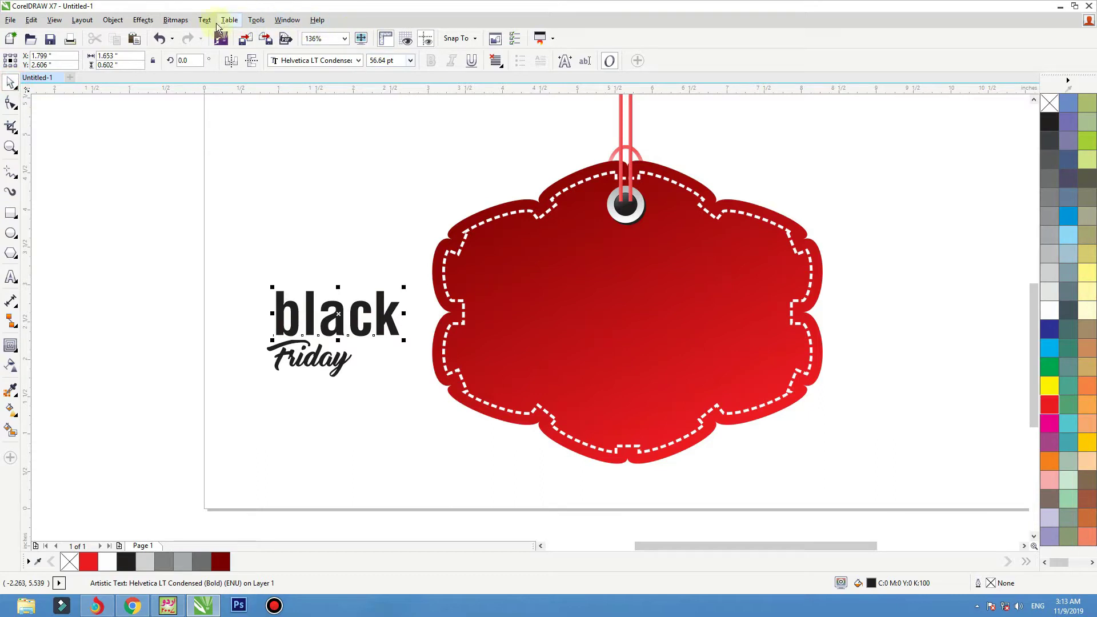
left_click(205, 20)
left_click(247, 388)
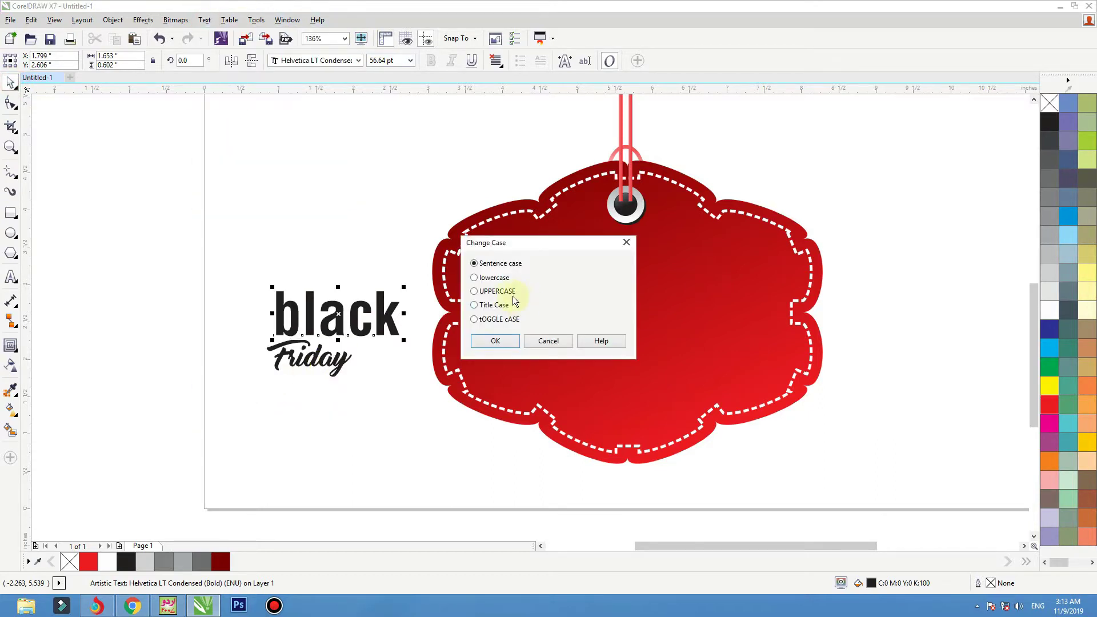
left_click(495, 340)
- Place BLACK centred horizontally on the tag, enlarged to about 91.2 pt and filled white
left_click_drag(409, 313, 686, 302)
left_click(749, 269)
left_click(708, 281)
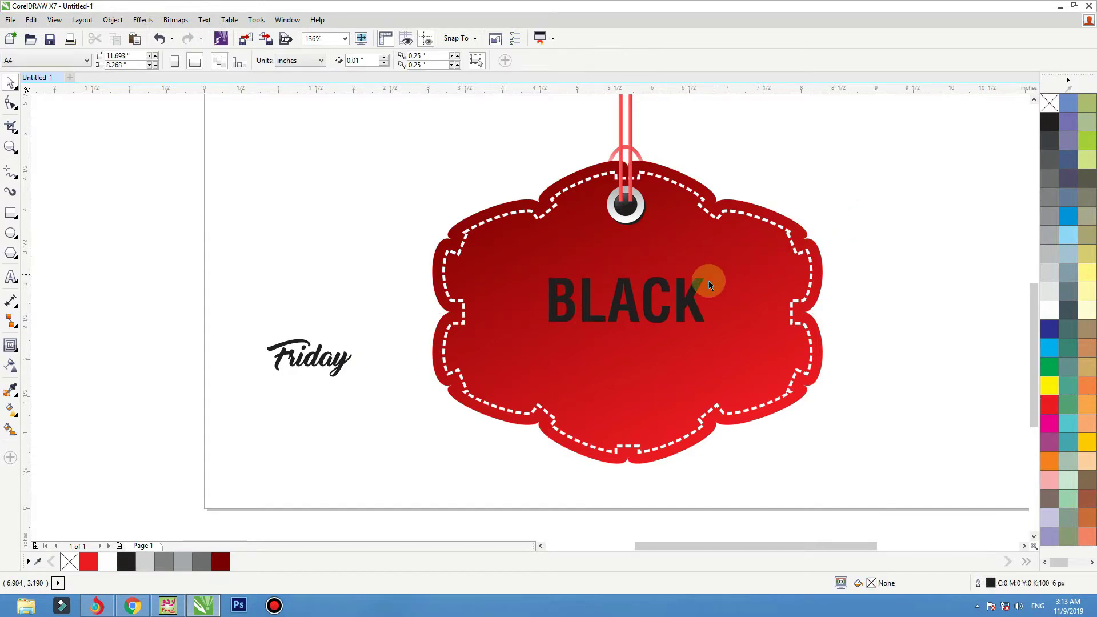
left_click(708, 272)
left_click(855, 255)
left_click(699, 289)
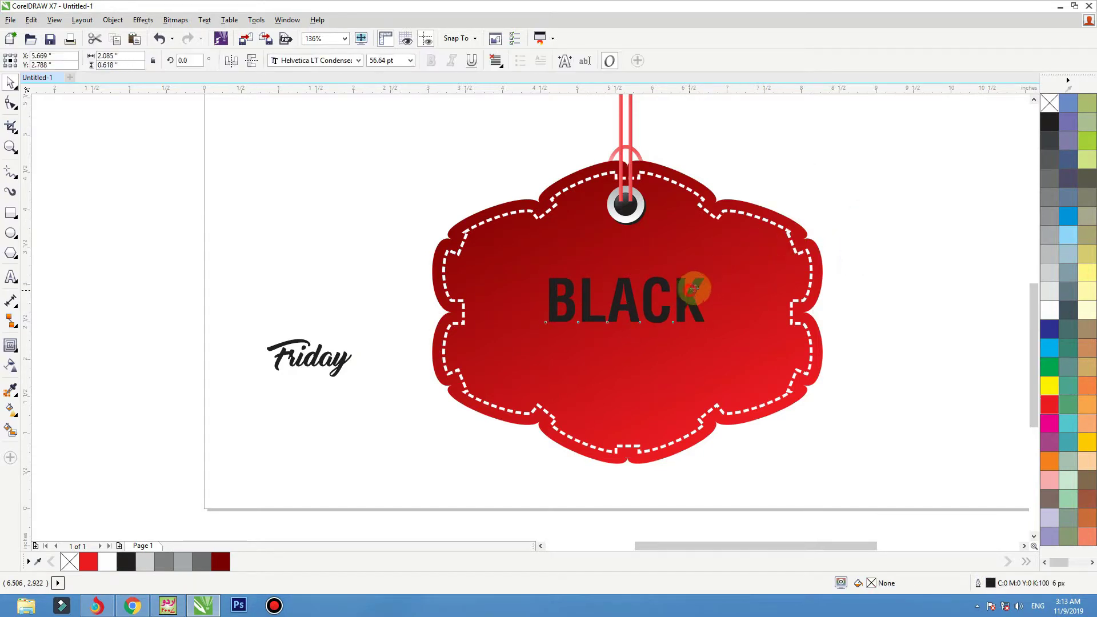
left_click_drag(711, 268, 757, 233)
left_click(1049, 310)
- Fill BLACK with 70% black and apply a vertical linear gradient with that gray at both ends
key("F2")
left_click_drag(901, 223, 308, 423)
left_click(605, 395)
left_click(956, 197)
left_click(759, 267)
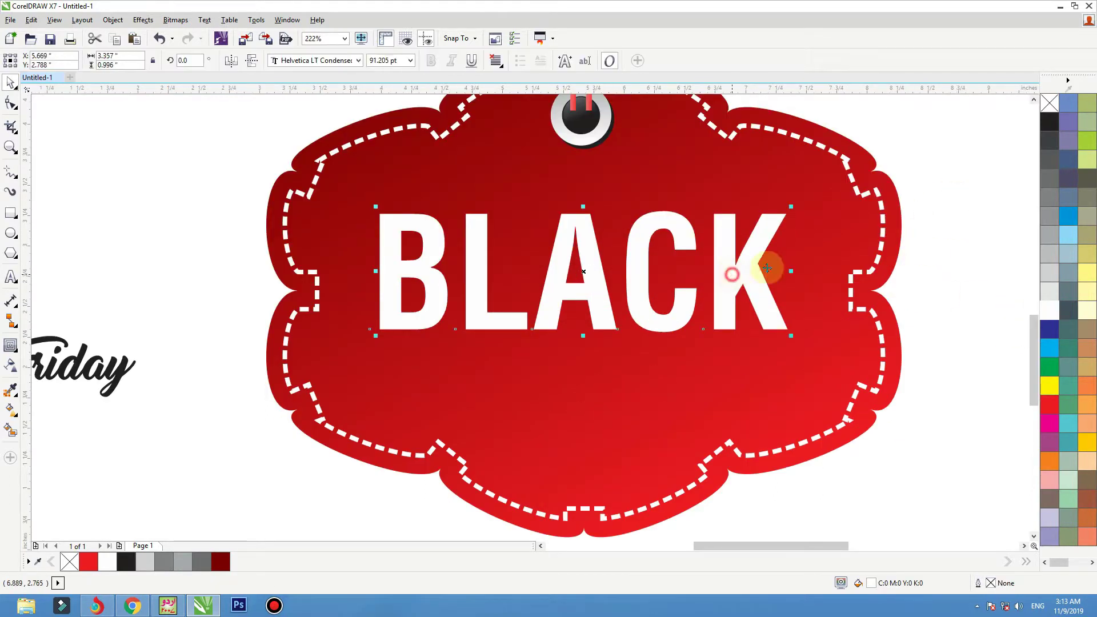
left_click(1050, 178)
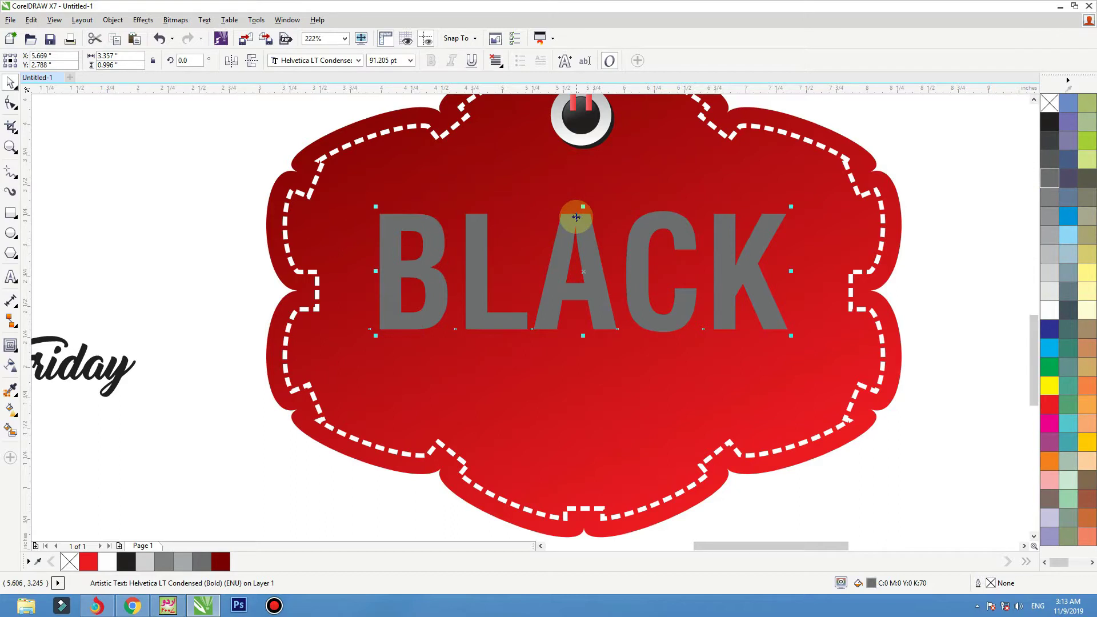
left_click(15, 431)
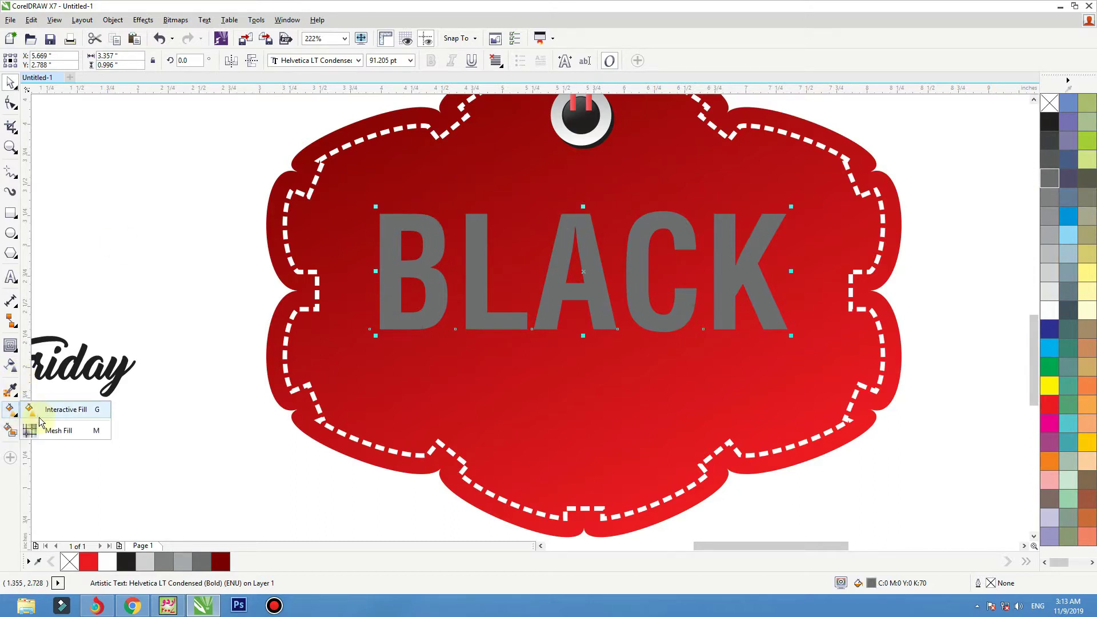
left_click(57, 410)
left_click_drag(594, 213, 594, 338)
left_click(1049, 178)
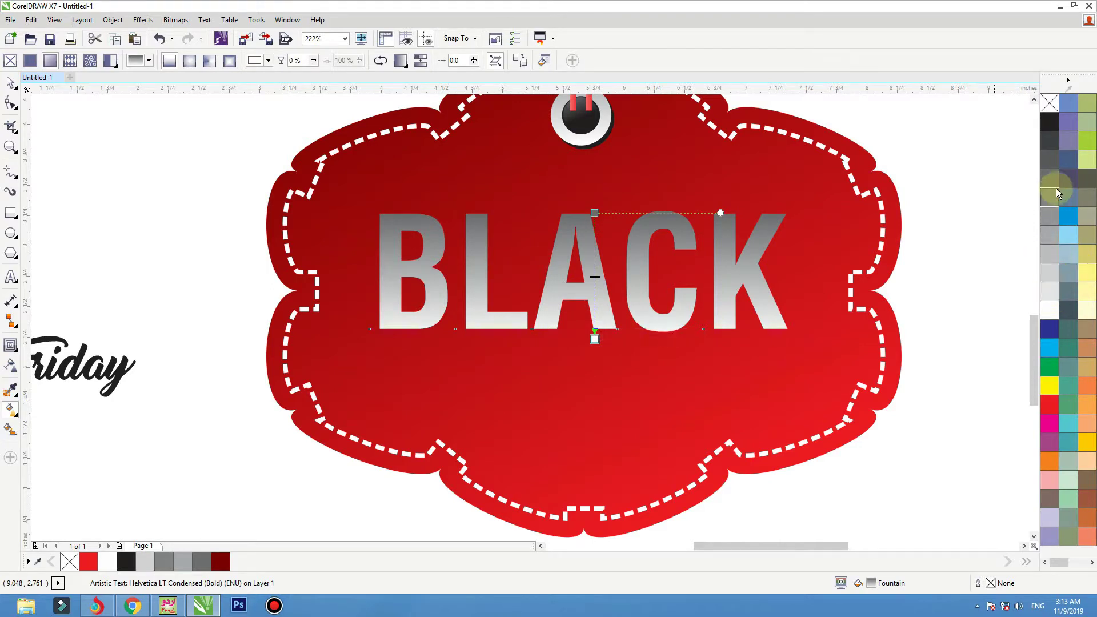
- Add a white stop in the middle of the BLACK gradient and extend both ends beyond the letters
left_click(595, 284)
left_click(595, 284)
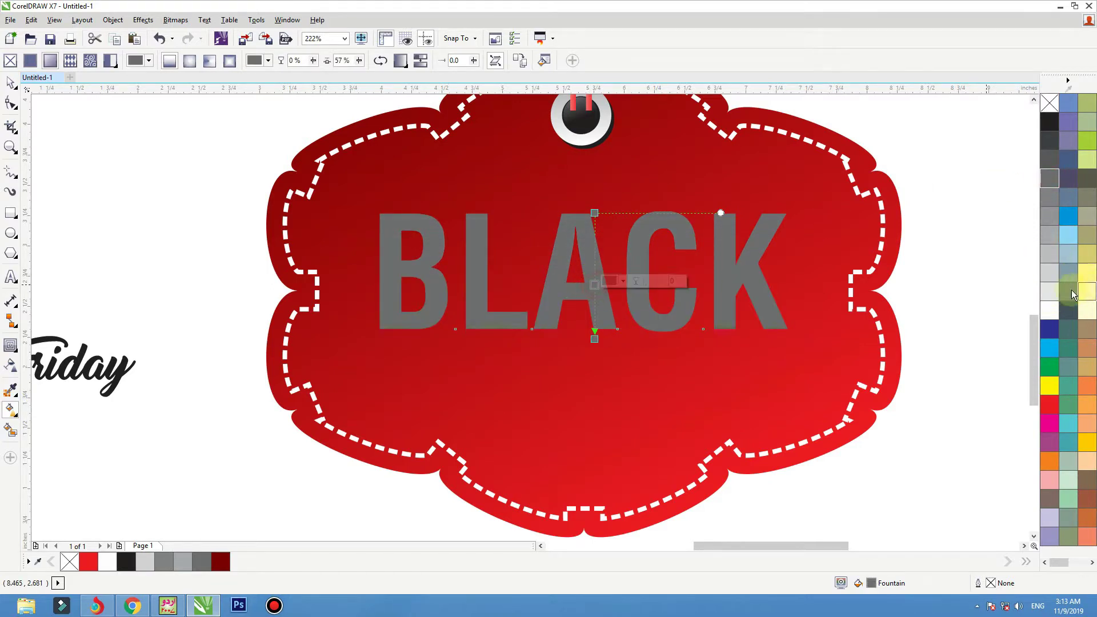
left_click(1049, 308)
left_click_drag(594, 213, 593, 196)
left_click(594, 279)
left_click_drag(594, 330, 597, 357)
left_click(598, 205)
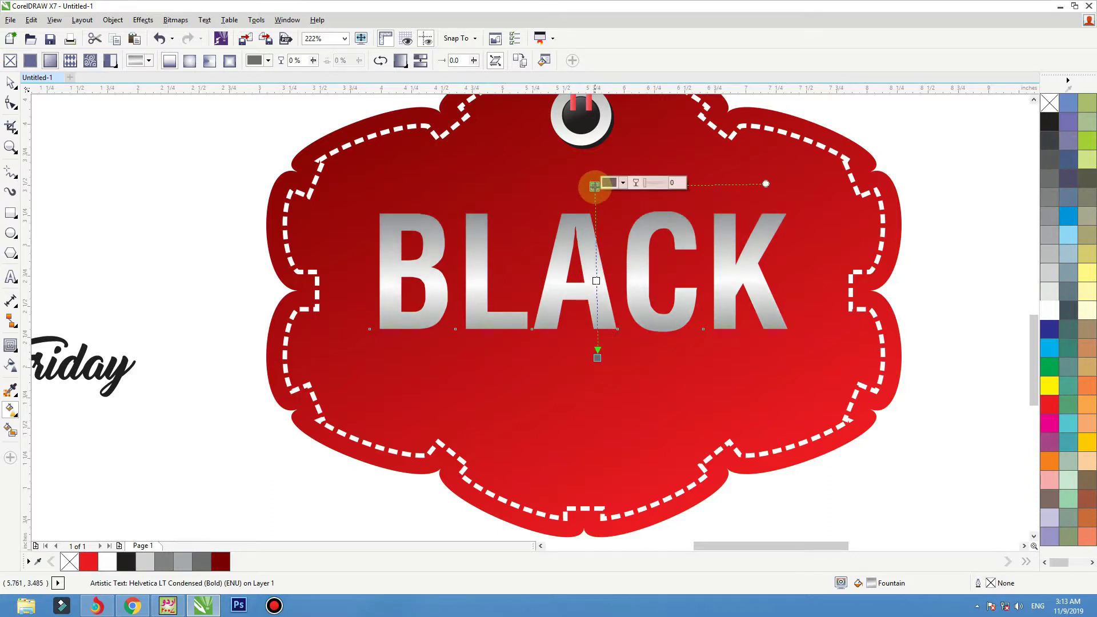
key("space")
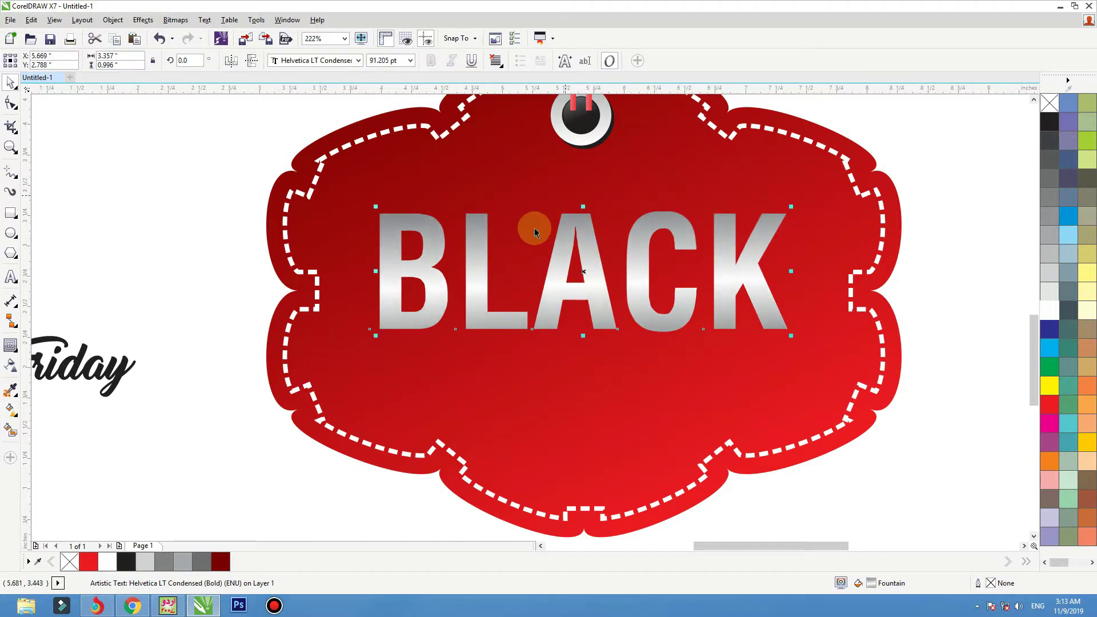
- Add a perspective drop shadow to BLACK, running from the letters' base upward and slightly to the left
left_click(17, 354)
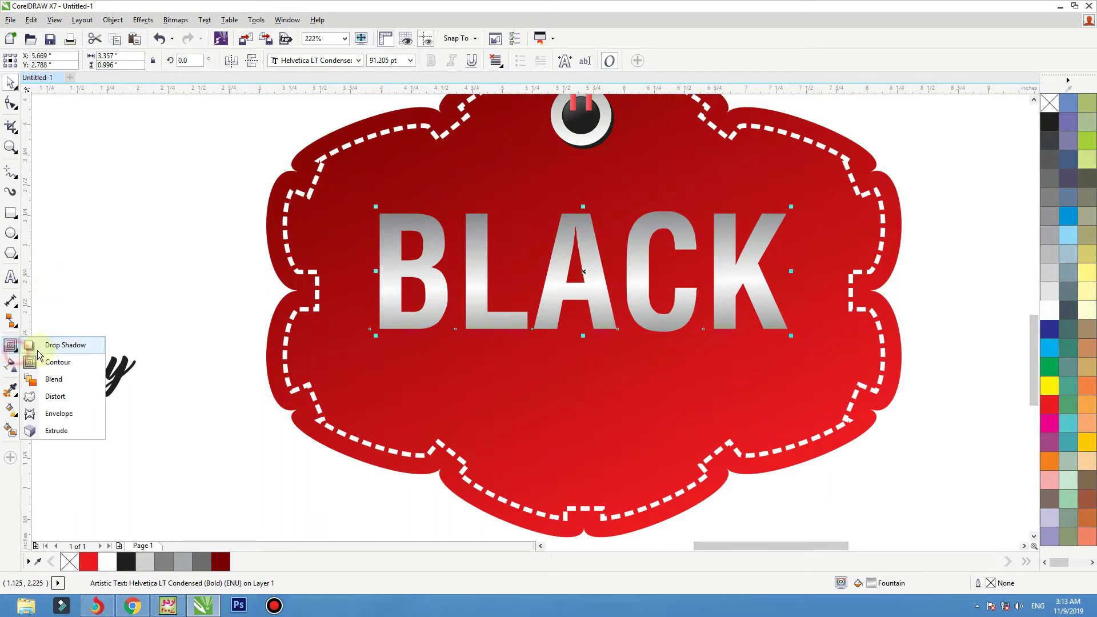
left_click(42, 350)
left_click_drag(583, 332, 556, 237)
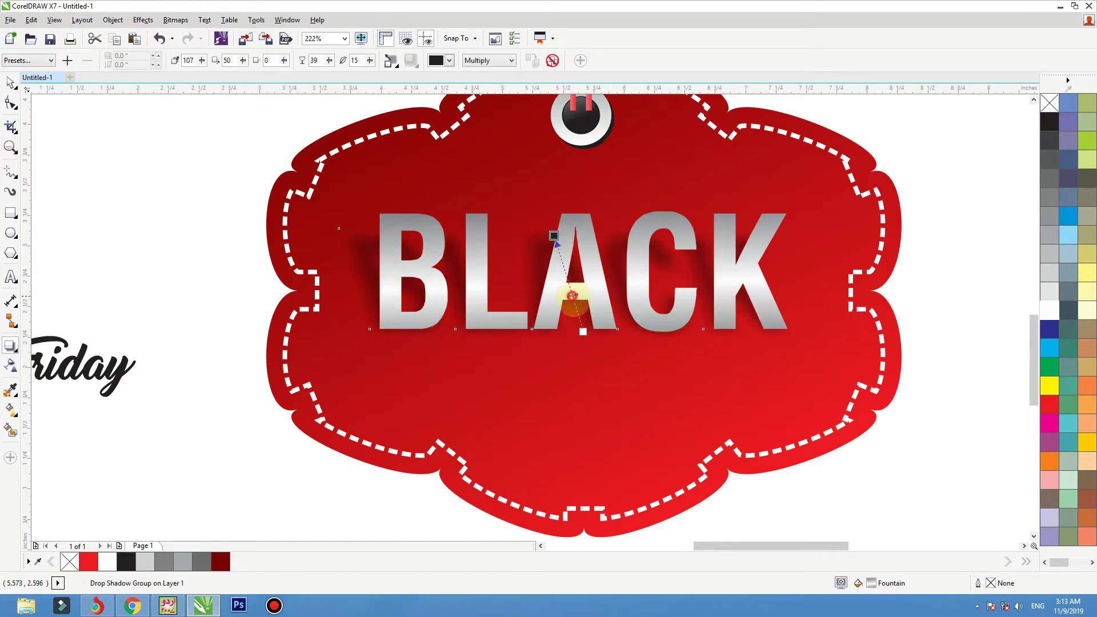
- Separate the shadow from the BLACK lettering and reduce the shadow's height to 83%
key("space")
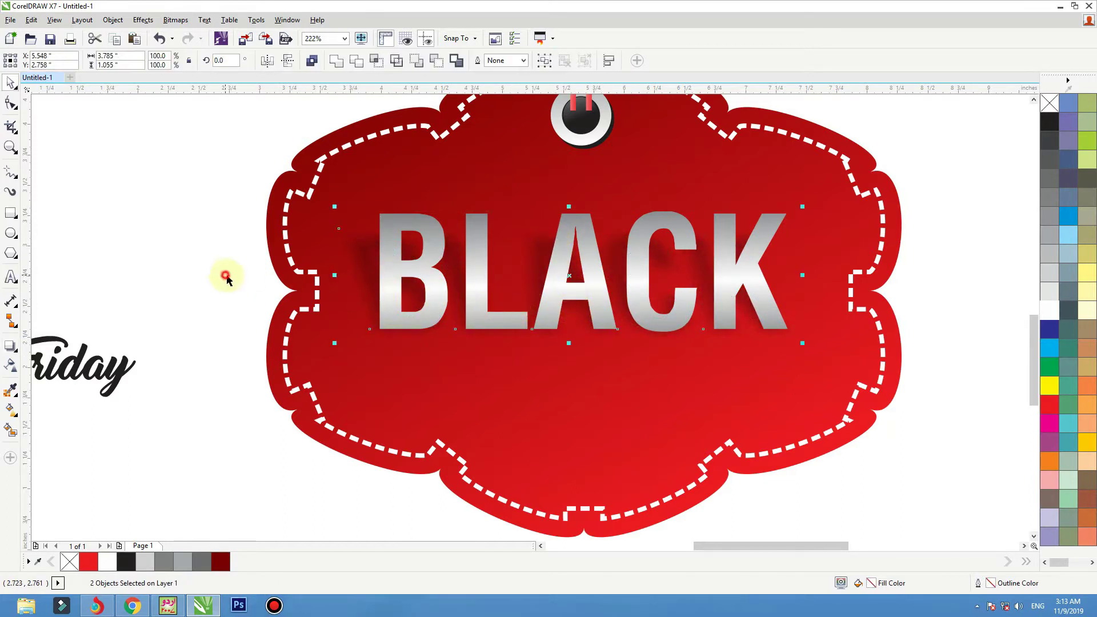
left_click(369, 271)
left_click(369, 272)
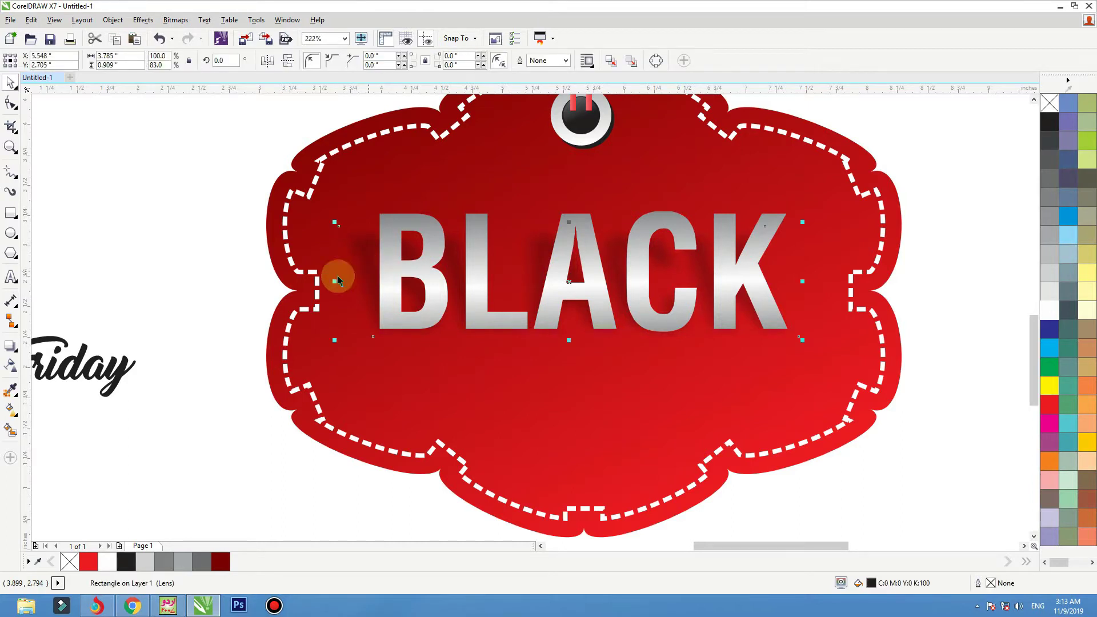
- Place "Friday" in white on the tag, overlapping the base of BLACK, and enlarge it to about 54.7 pt
left_click_drag(80, 381, 600, 393)
left_click(1048, 311)
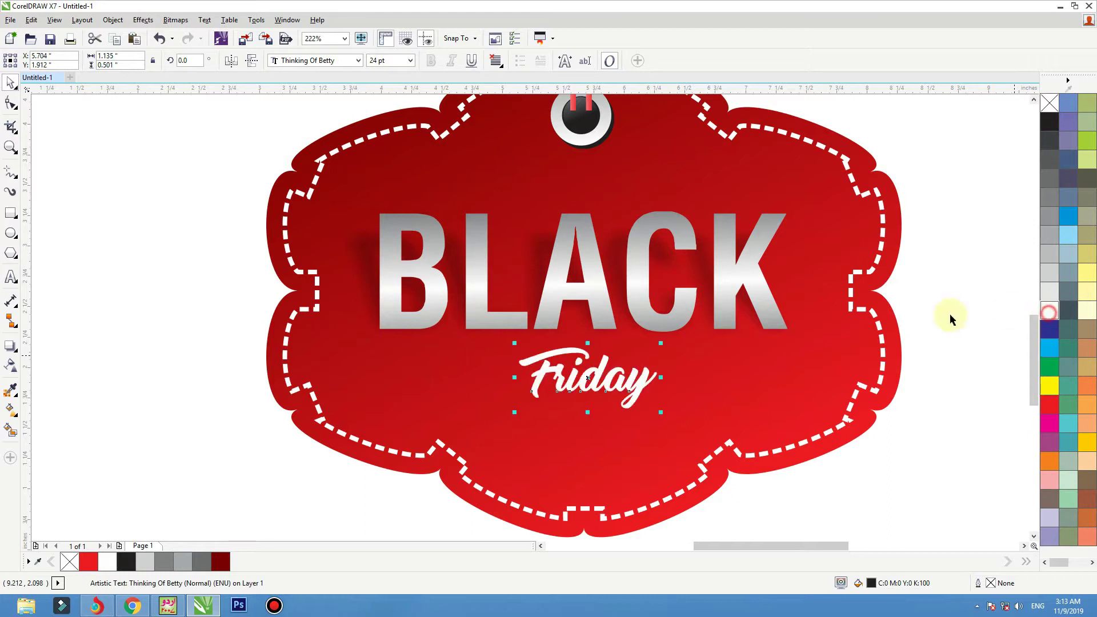
left_click_drag(662, 344, 750, 305)
left_click(896, 273)
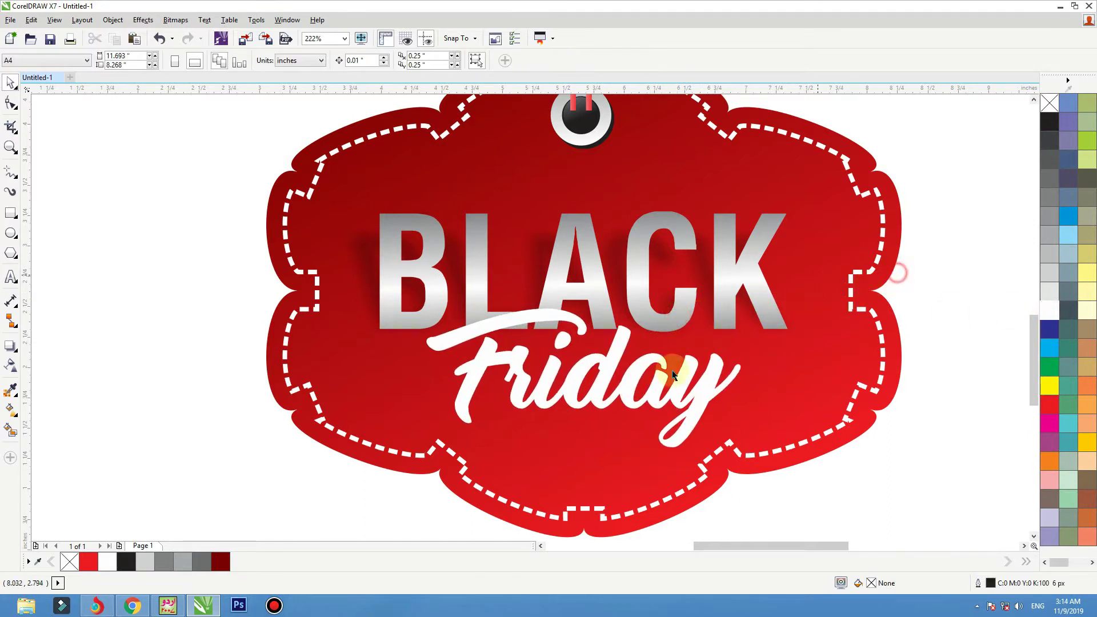
left_click_drag(655, 402, 655, 391)
- Try vertical red and white linear gradients on "Friday", then restore its solid white fill
left_click(1052, 403)
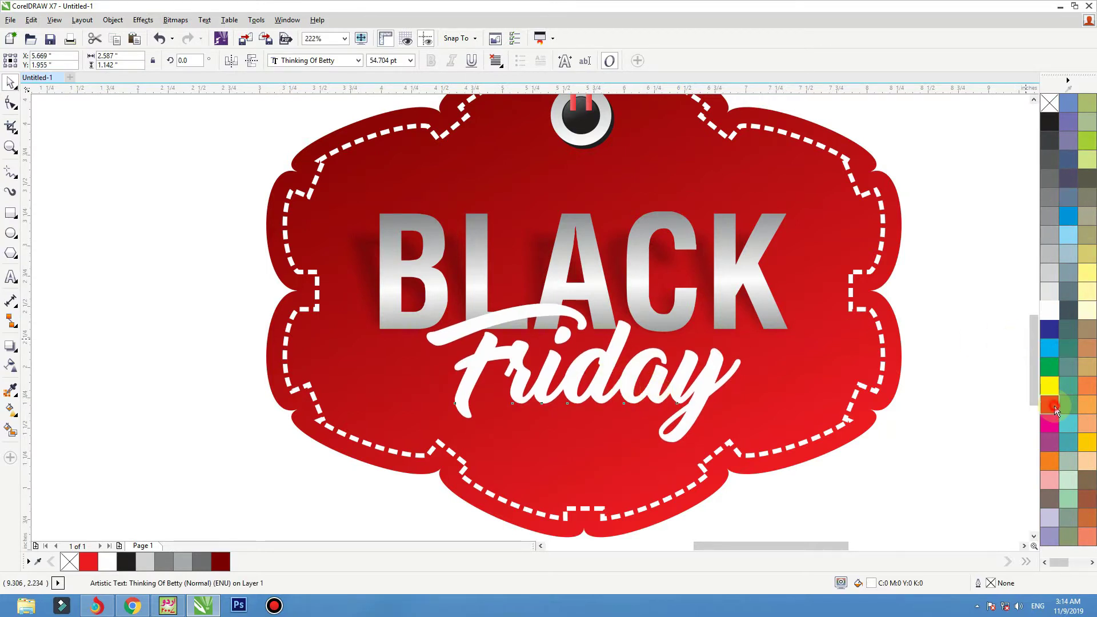
key("g")
left_click_drag(584, 412, 583, 270)
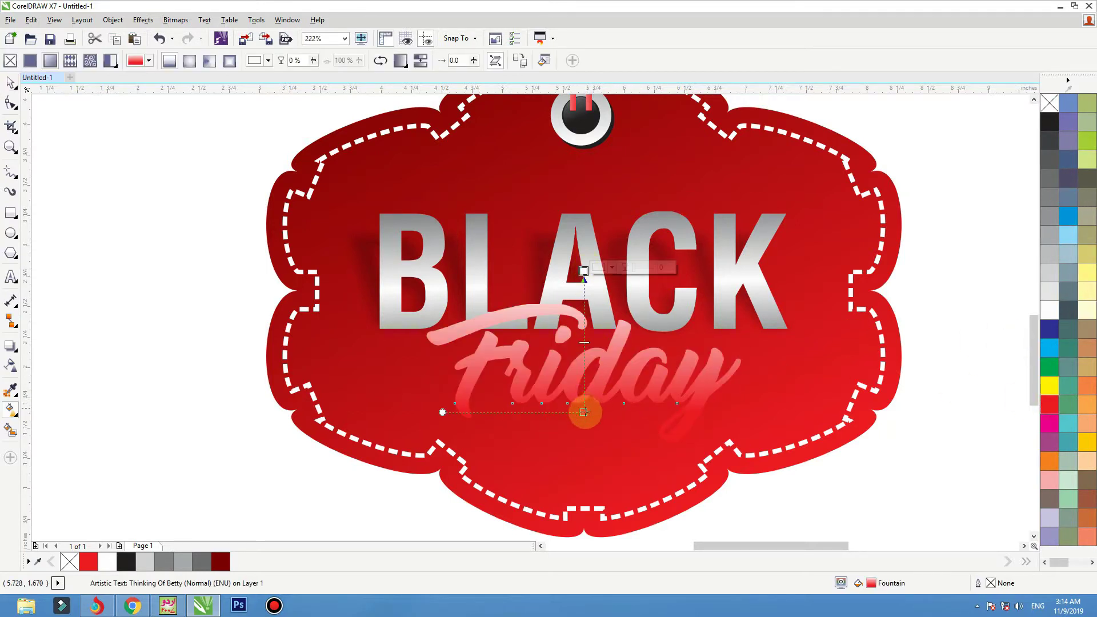
left_click_drag(569, 307, 568, 425)
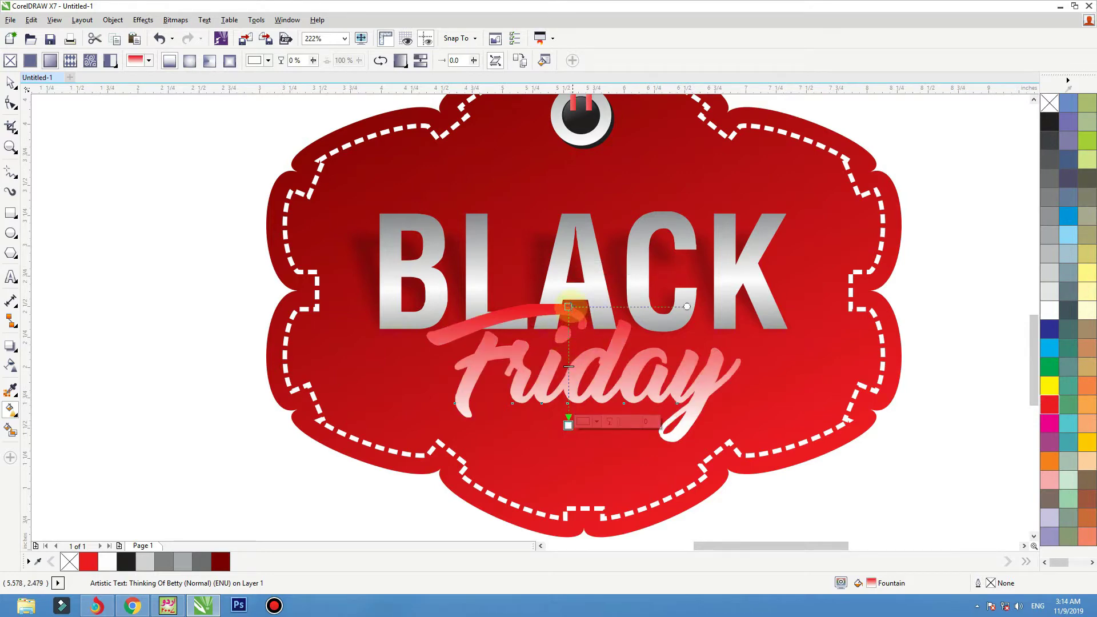
left_click_drag(569, 307, 570, 254)
key("ctrl+z")
key("ctrl+z")
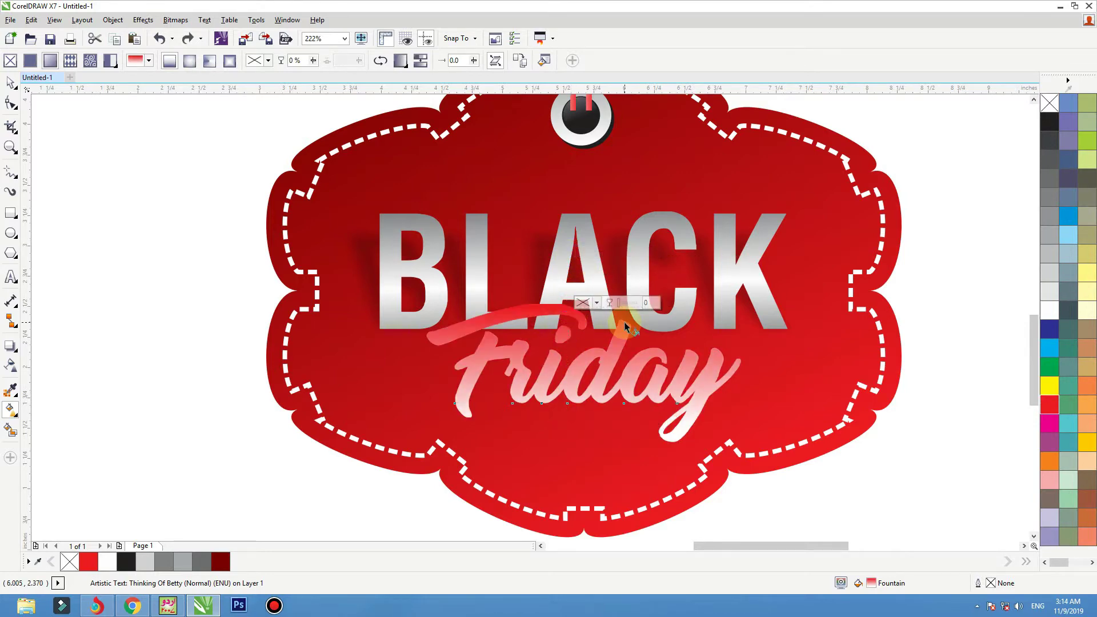
left_click_drag(576, 418, 576, 483)
left_click_drag(583, 271, 582, 374)
key("space")
key("ctrl+z")
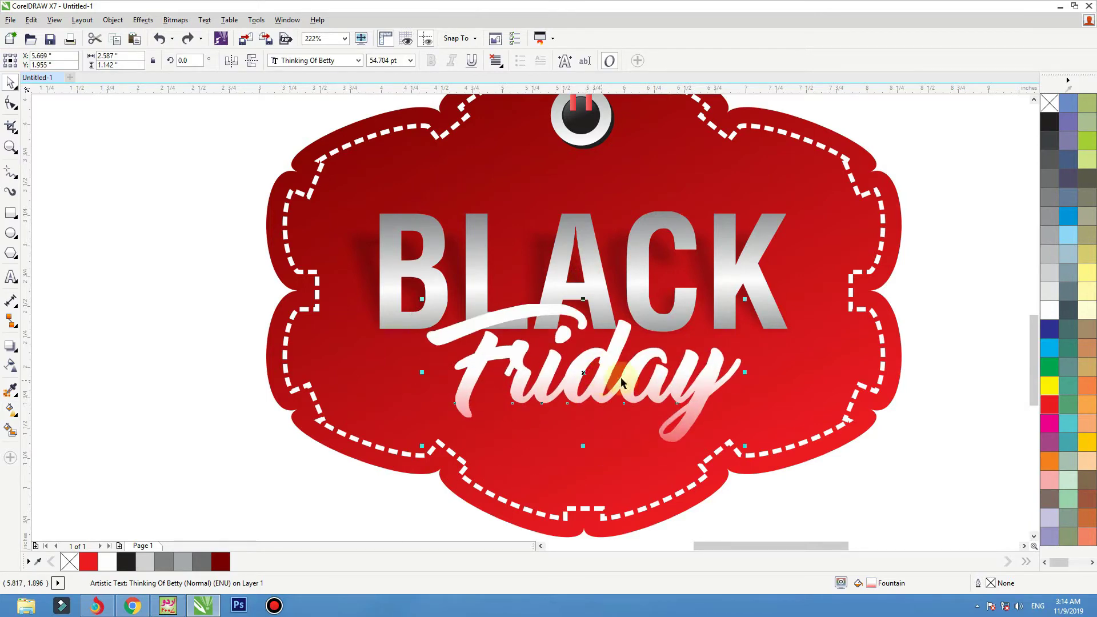
left_click(1049, 318)
- Move the upper end of the BLACK gradient slightly further above the letters
key("F3")
left_click(847, 211)
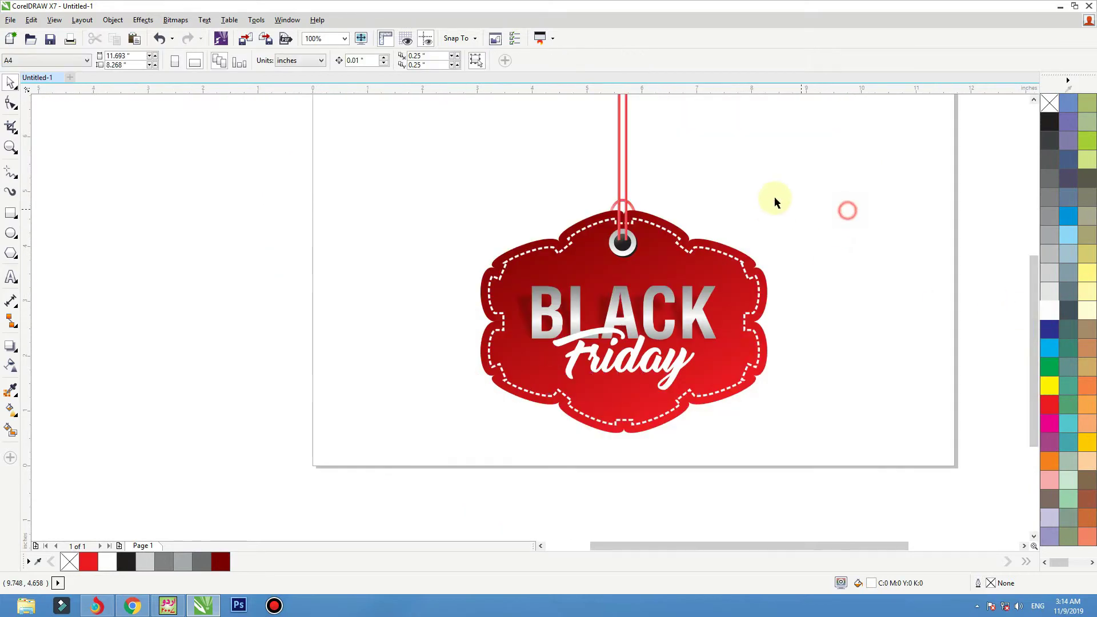
key("F2")
left_click_drag(856, 184, 428, 433)
left_click(549, 307)
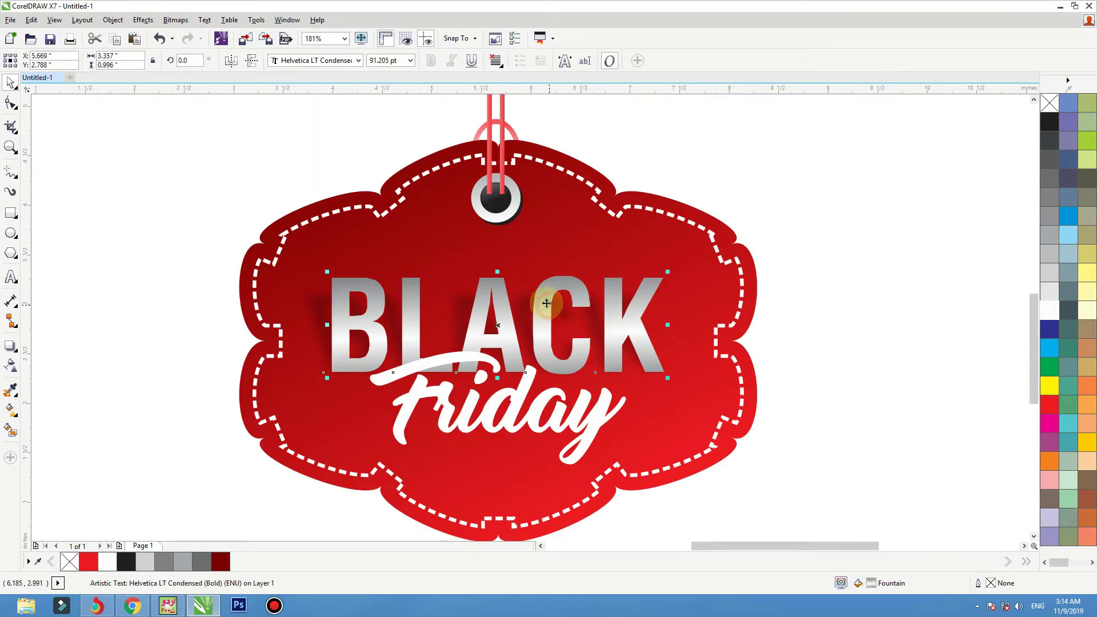
key("g")
left_click_drag(508, 260, 508, 238)
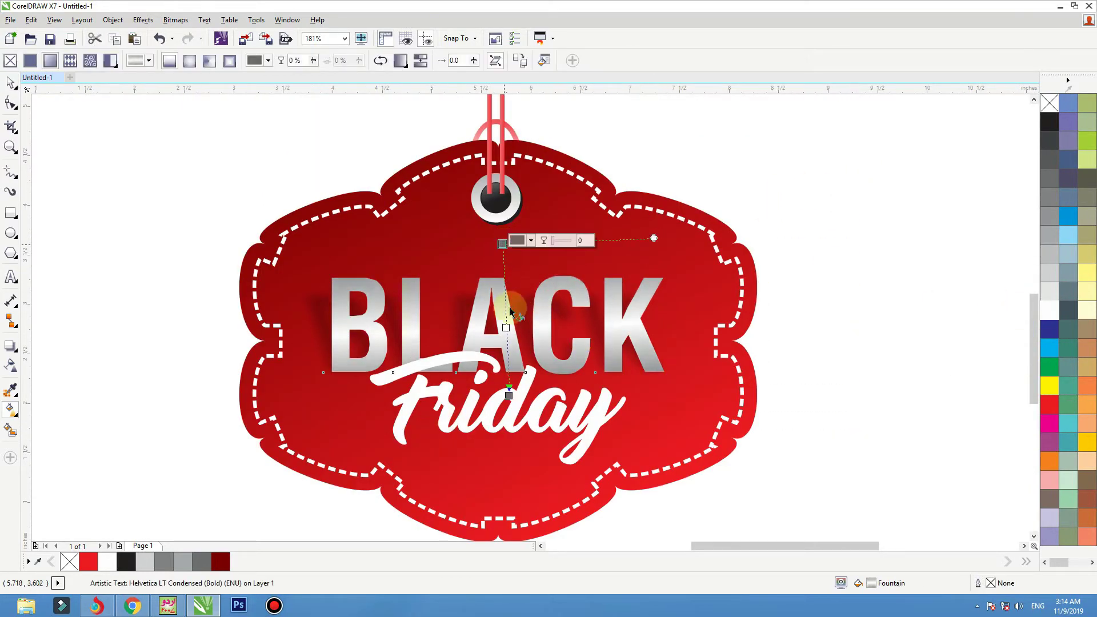
key("space")
left_click(837, 331)
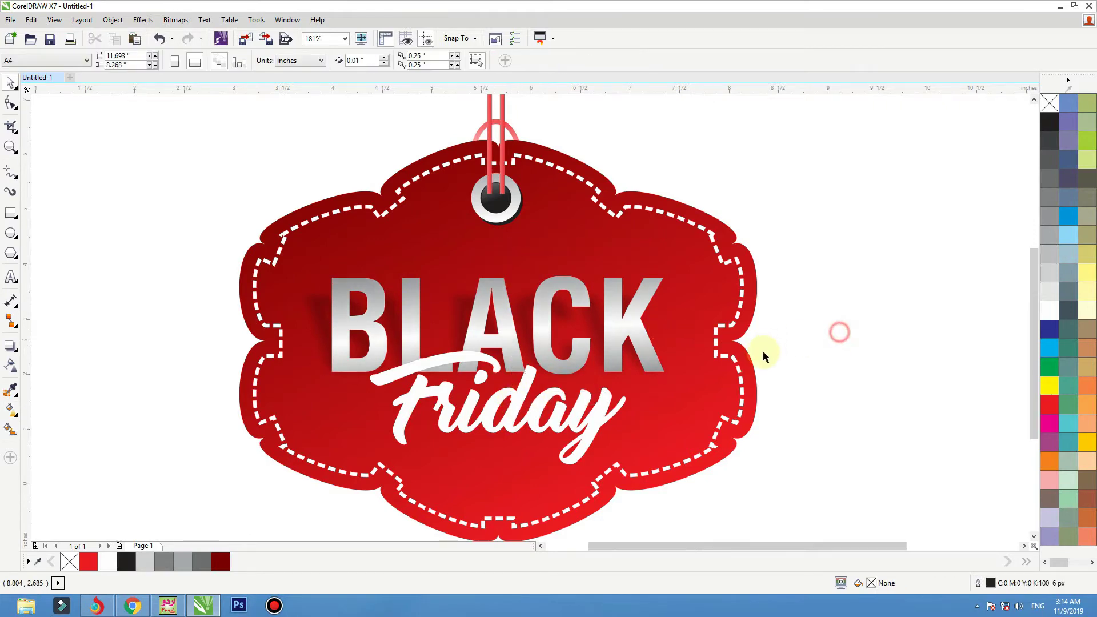
- Move the whole tag design slightly upward and shorten its two strings to about 2.35 inches high
key("F3")
left_click_drag(573, 254, 570, 215)
key("shift+F2")
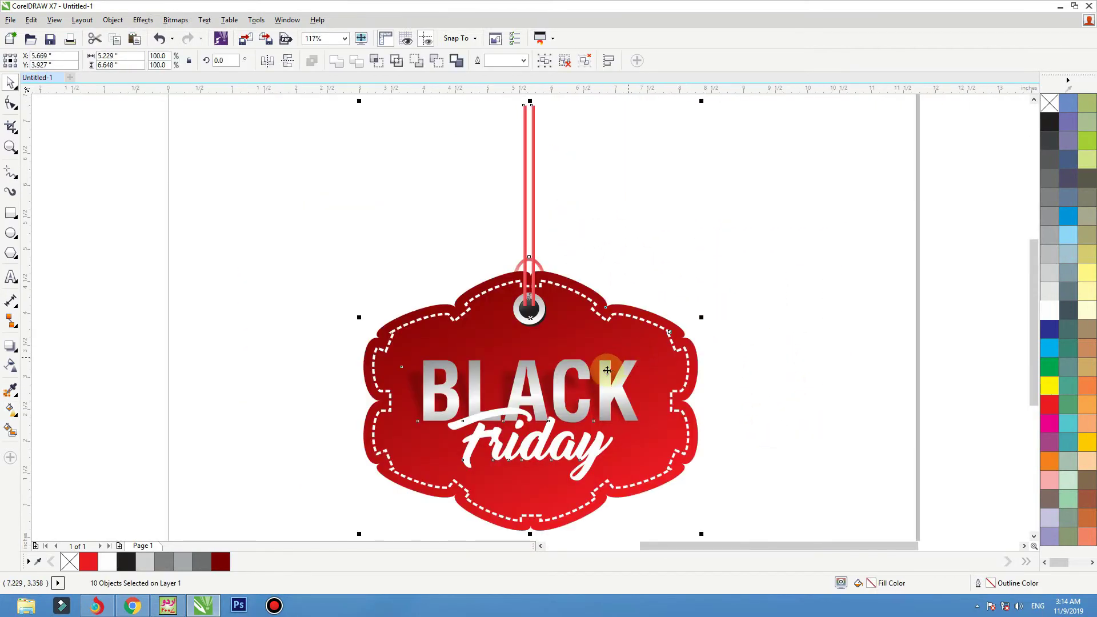
left_click(558, 125)
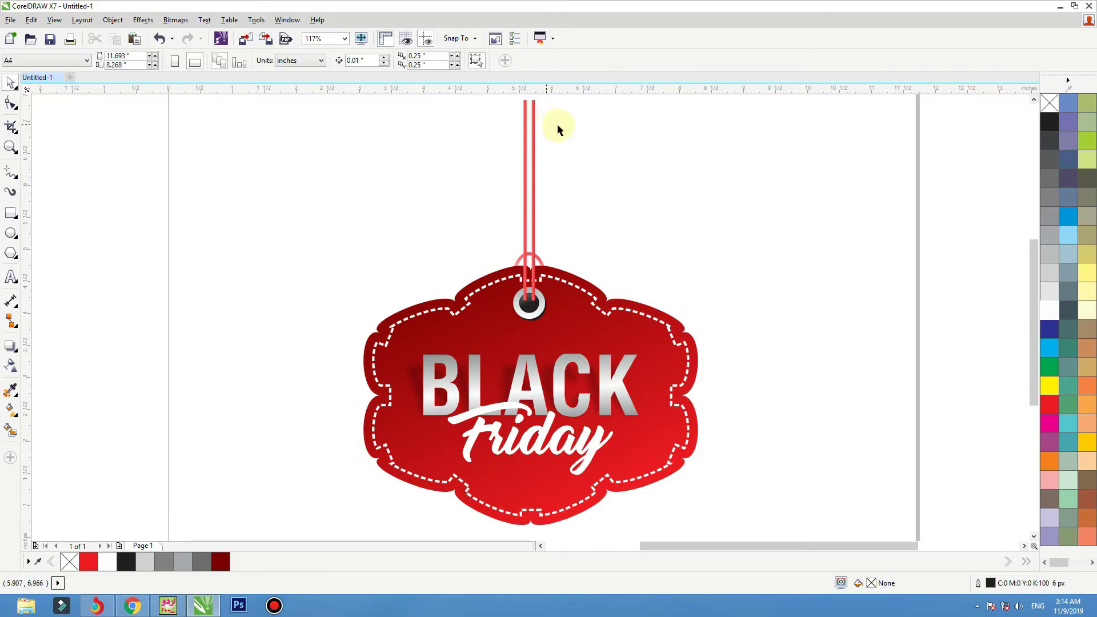
left_click(524, 106)
left_click(615, 139)
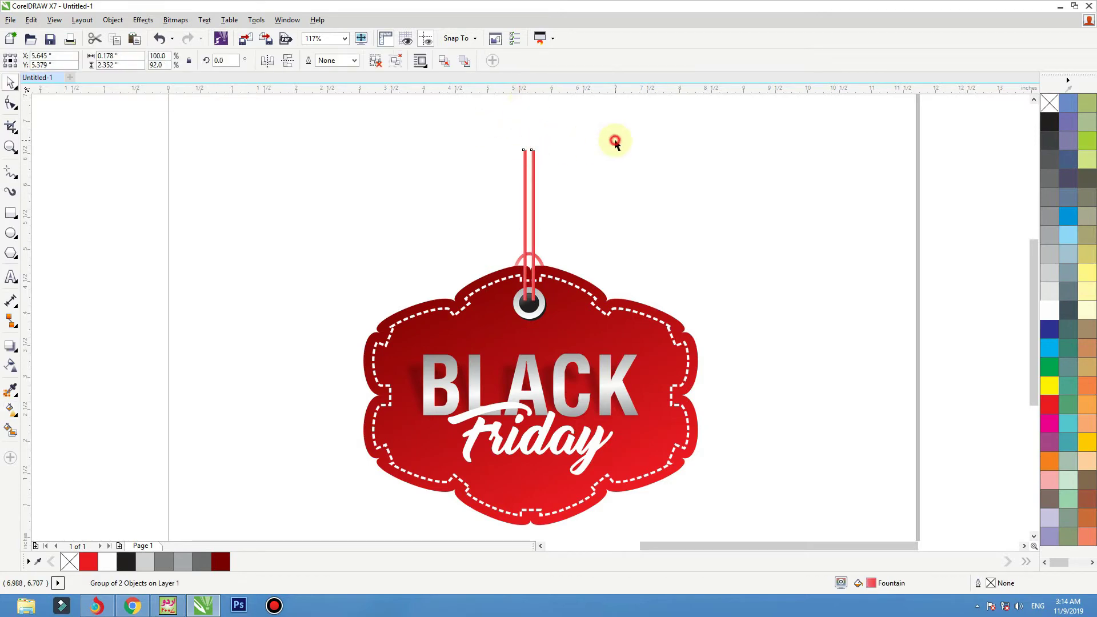
- Move the complete tag with its strings slightly up and to the left on the page
scroll(628, 268, "down", 2)
left_click_drag(389, 381, 400, 382)
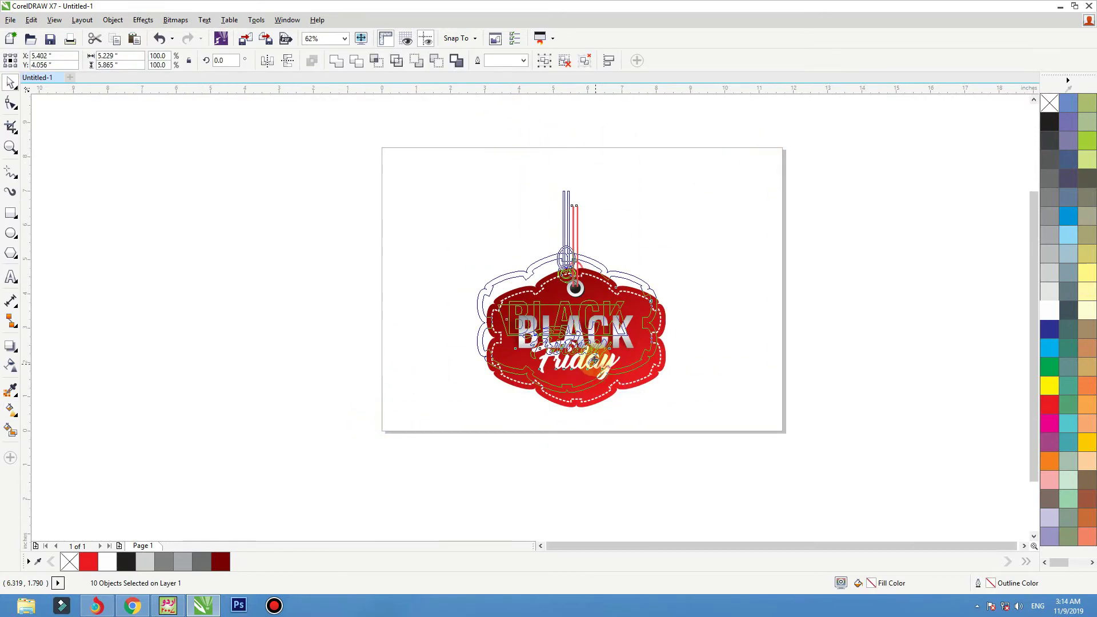
key("shift+F2")
left_click(769, 306)
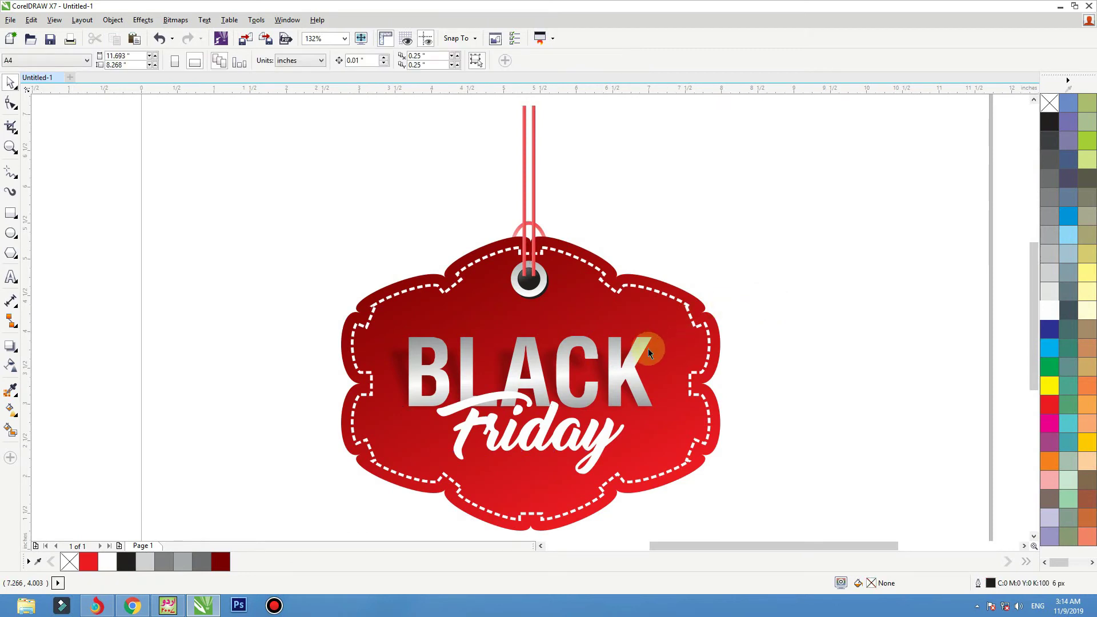
- Copy the BLACK text to the empty area beyond the tag's upper right edge and fill the copy with 60% black grey
left_click(625, 362)
left_click_drag(625, 361, 870, 230)
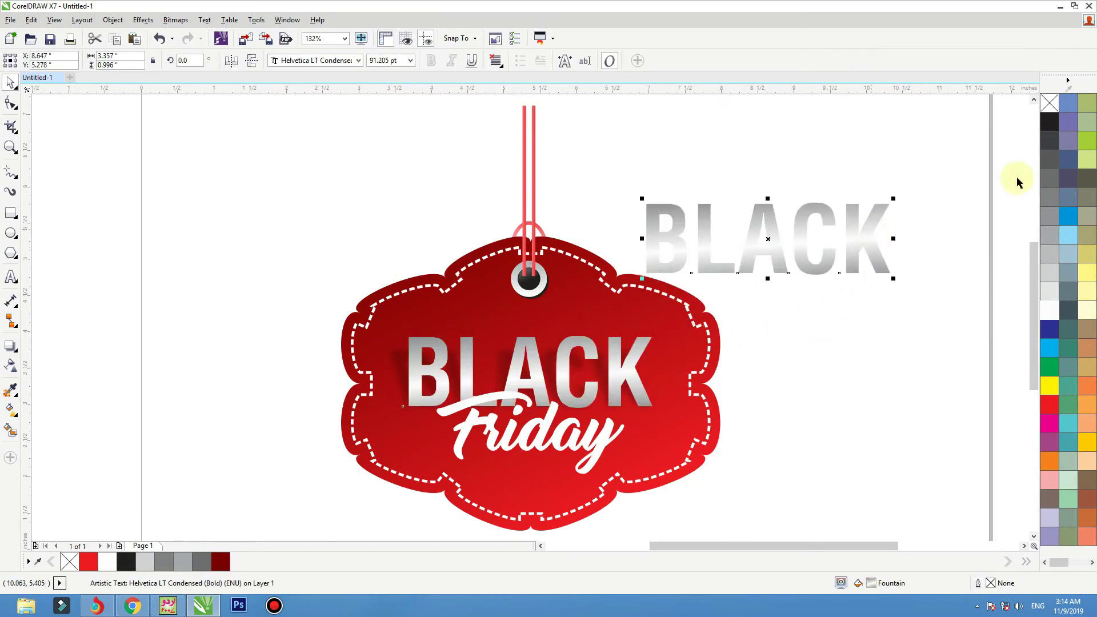
left_click(1050, 191)
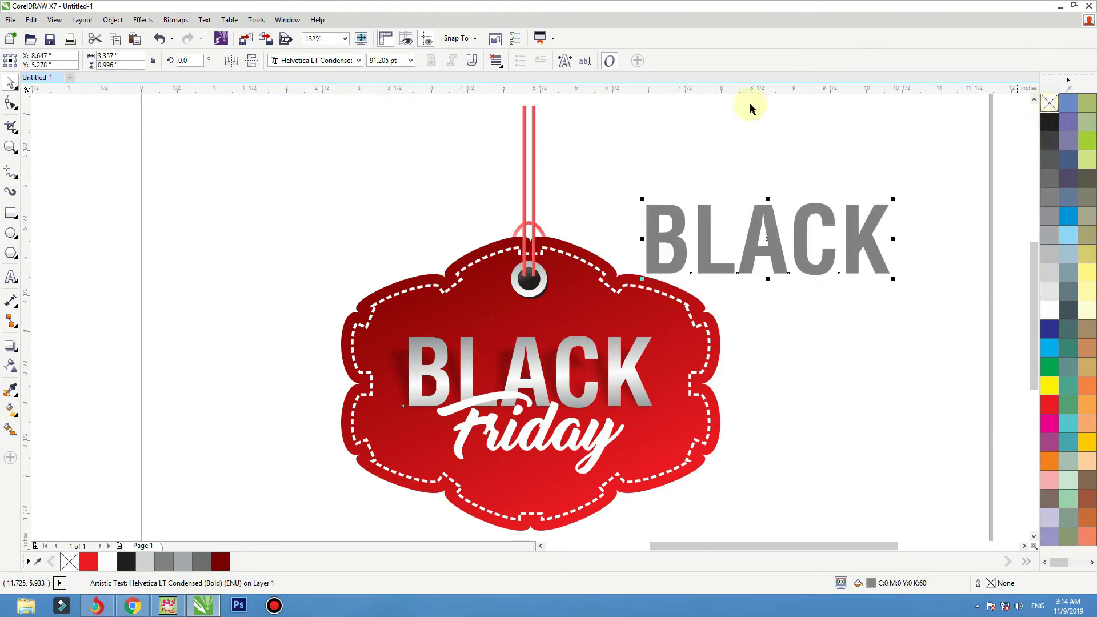
- Draw a wide ellipse about 5.32 by 2.64 inches, centred under the grey BLACK copy and overlapping the lower half of its letters
left_click(12, 234)
left_click_drag(958, 243, 638, 424)
key("space")
left_click_drag(821, 409, 820, 403)
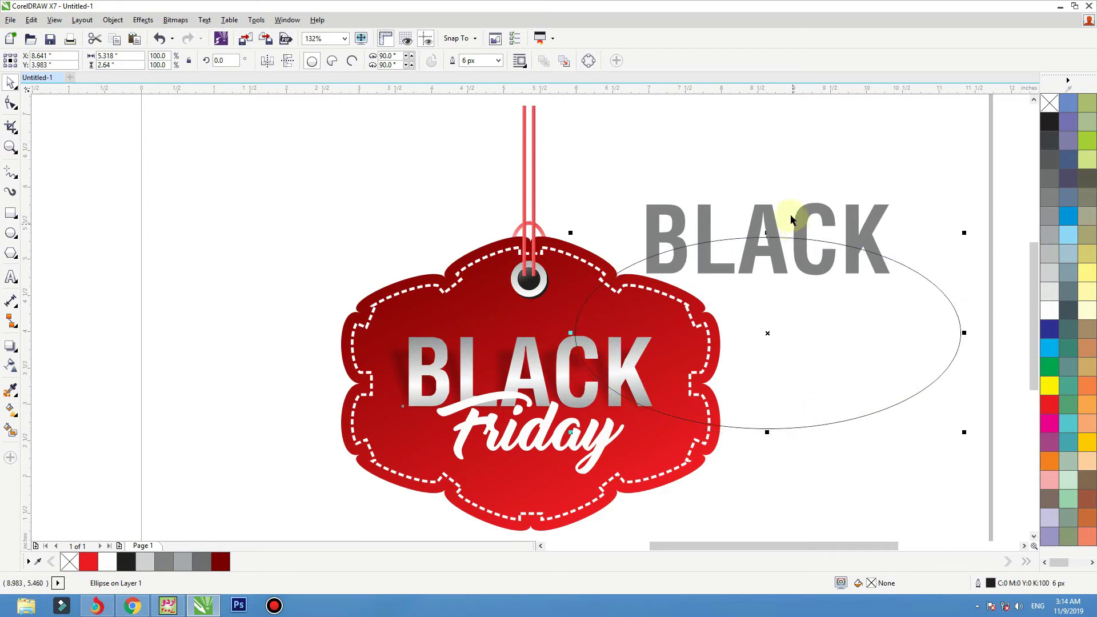
- Trim the grey BLACK copy with the ellipse so only the upper letter parts remain, and delete the ellipse
left_click(774, 219, "shift")
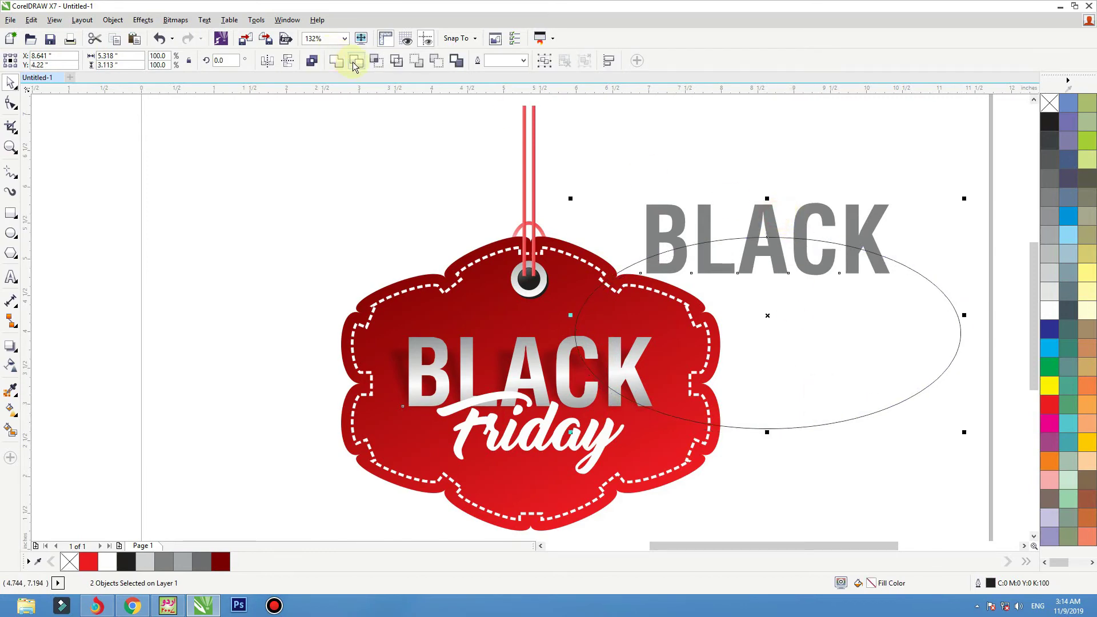
left_click(355, 61)
left_click(752, 283)
key("Delete")
- Place the trimmed grey letter pieces exactly over the silver BLACK lettering on the tag, nudging them 0.01 inch to the right
left_click_drag(766, 223, 558, 355)
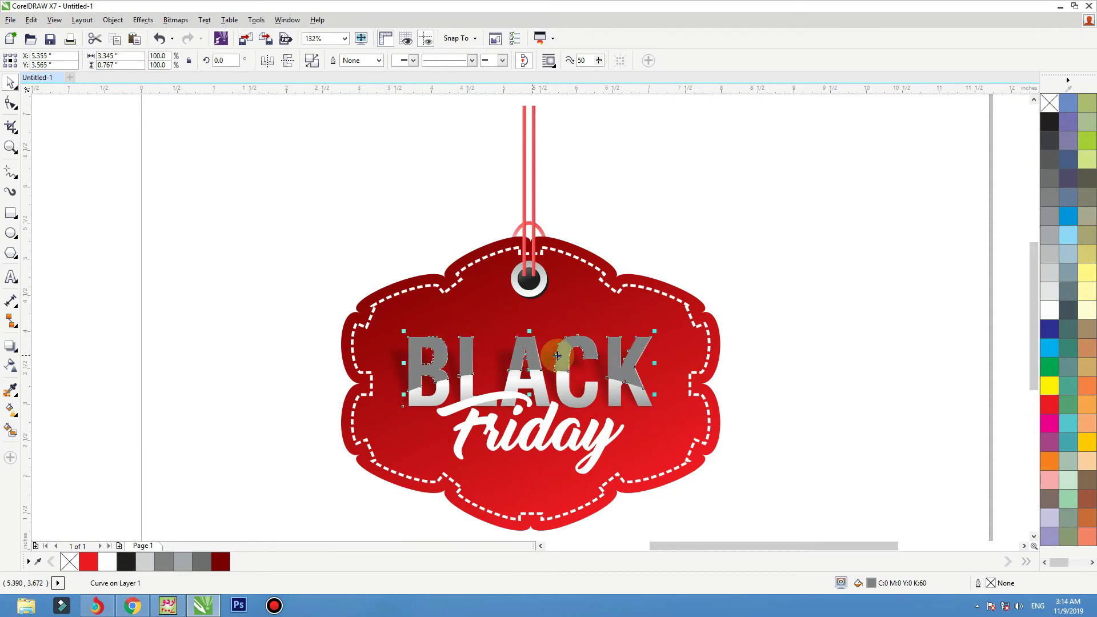
scroll(451, 421, "up", 3)
key("Right")
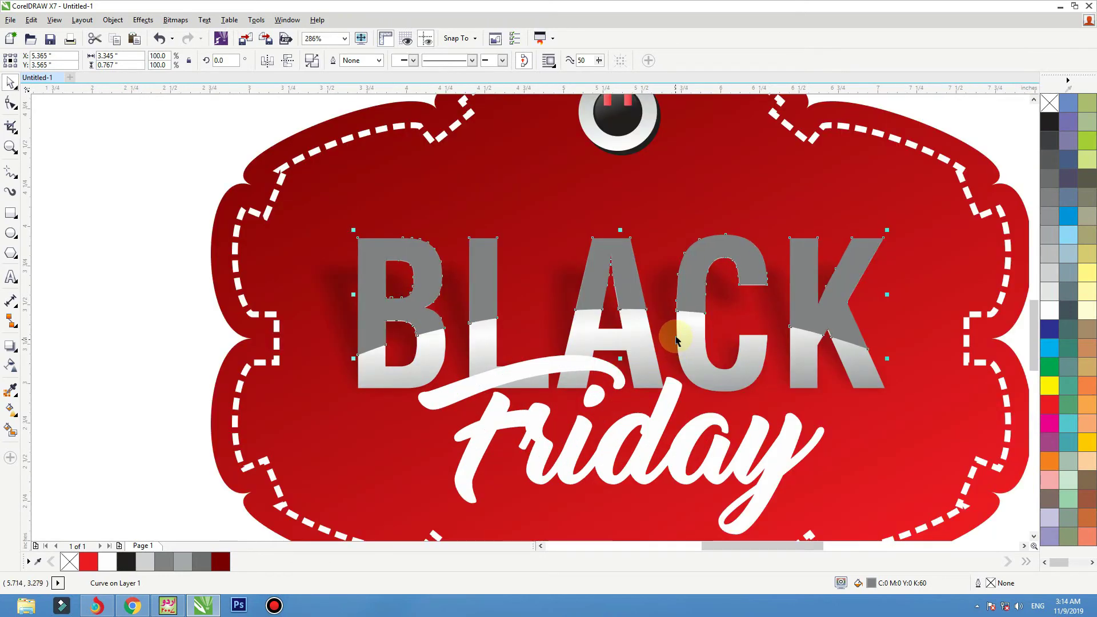
- Apply a vertical linear transparency at 90° to the grey overlay, fading upward from the middle of the letters toward their upper part
left_click(10, 365)
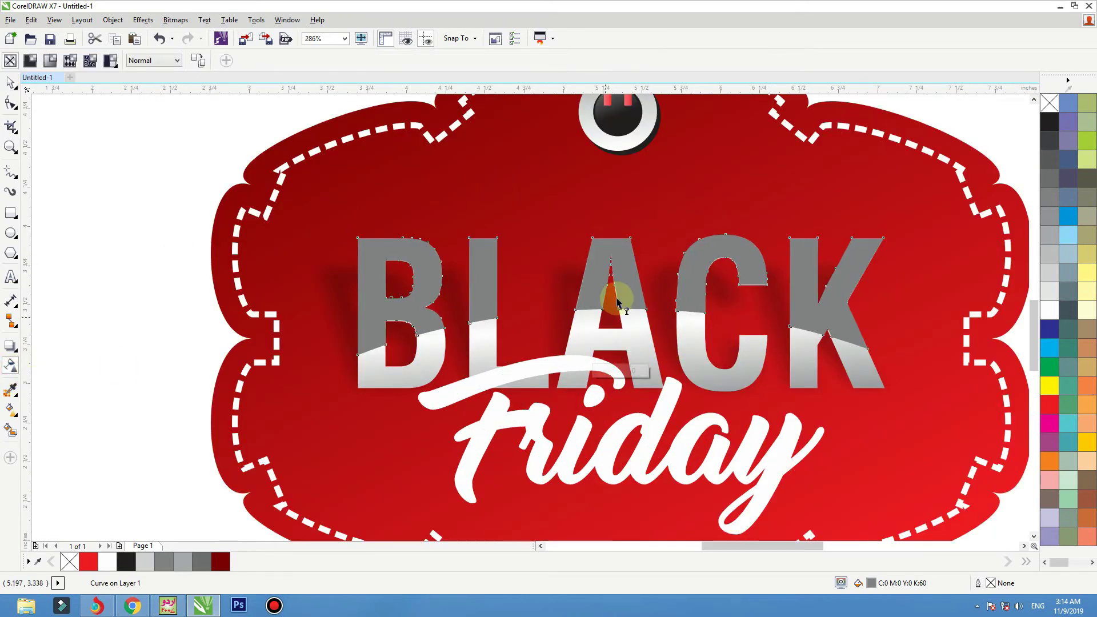
left_click_drag(617, 294, 626, 240)
left_click_drag(619, 294, 619, 305)
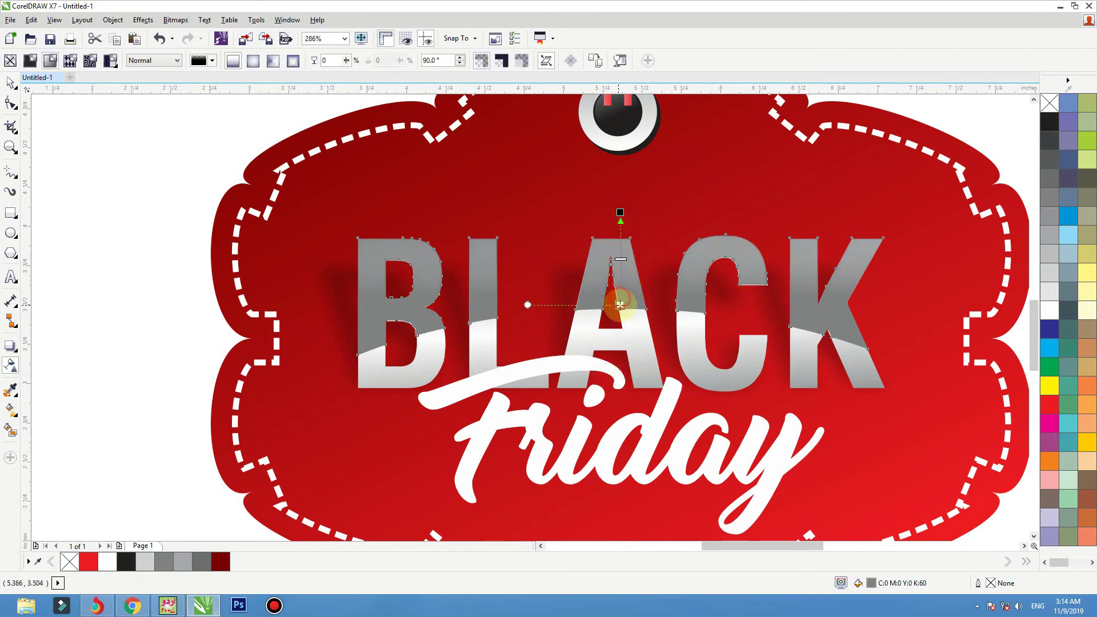
left_click_drag(620, 212, 619, 254)
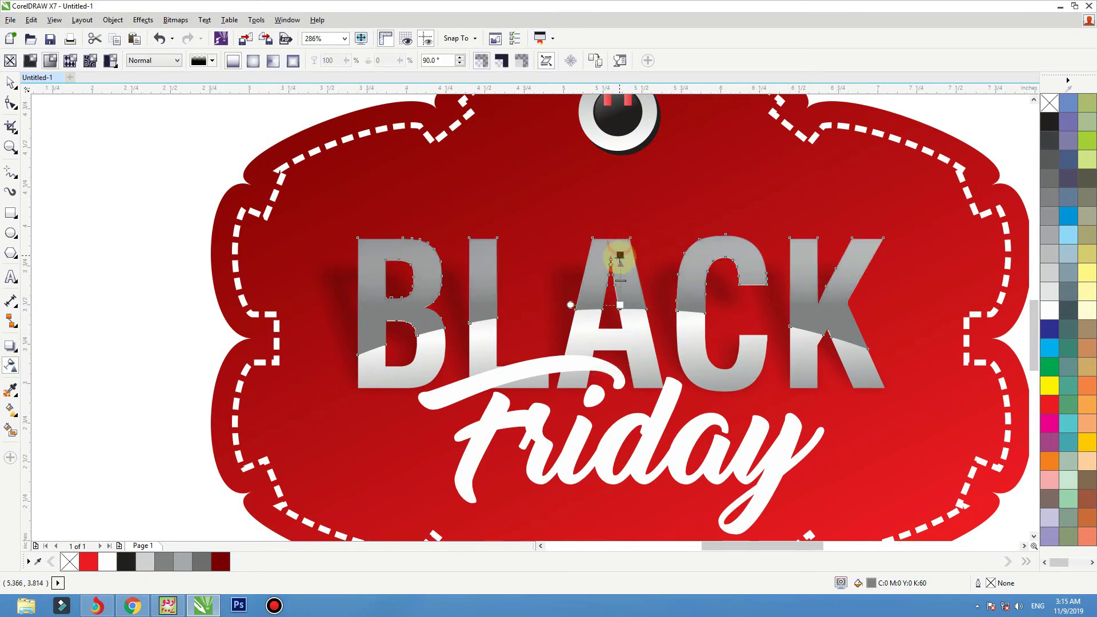
left_click_drag(620, 326, 620, 338)
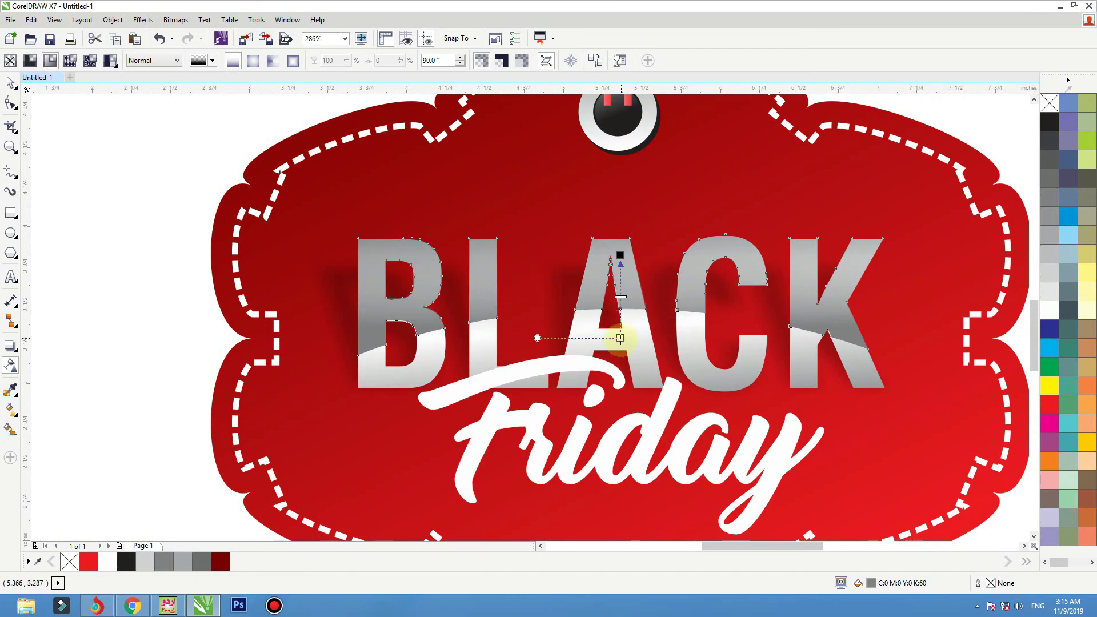
left_click_drag(621, 256, 620, 266)
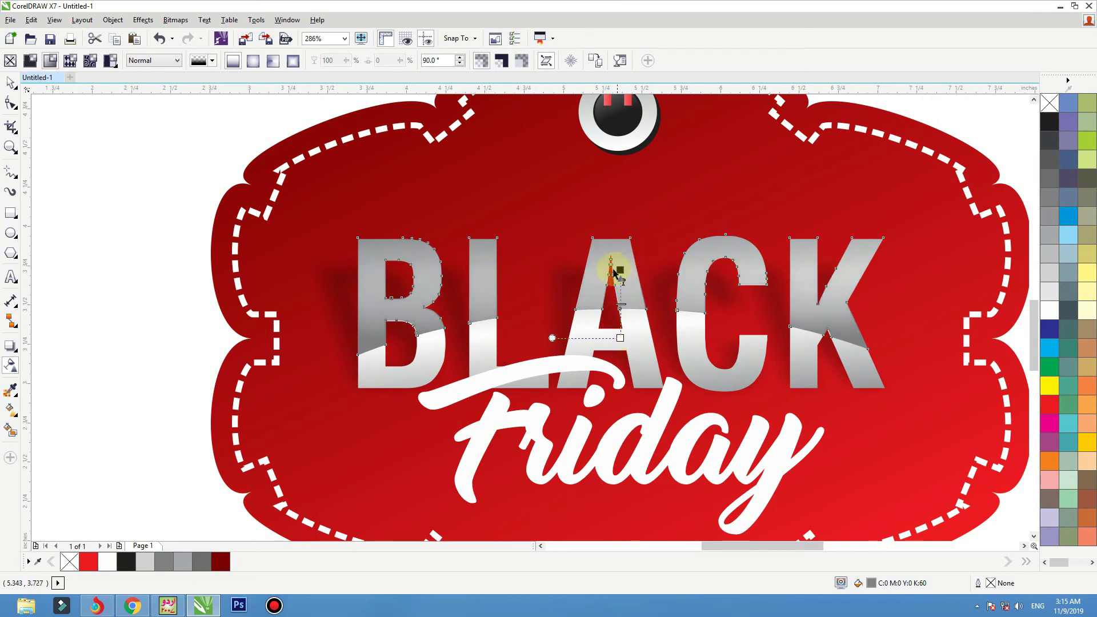
- Deselect the overlay and examine the glossy BLACK lettering and the complete hanging tag with its strings
scroll(883, 207, "down", 5)
left_click(857, 197)
scroll(440, 356, "up", 1)
key("space")
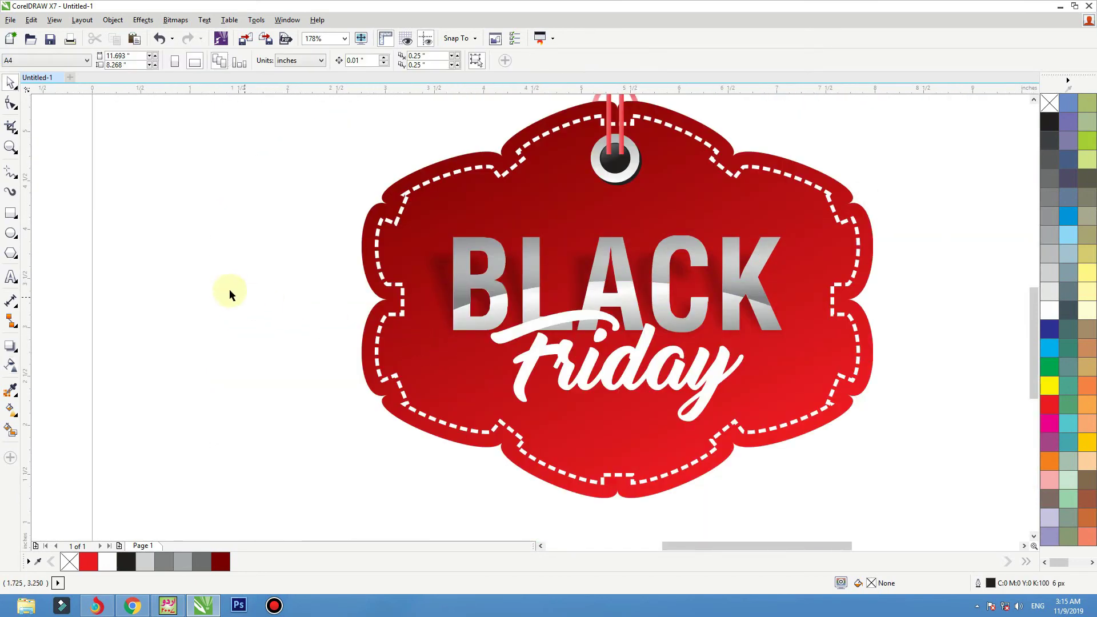
left_click(229, 292)
scroll(648, 400, "down", 2)
left_click_drag(733, 447, 438, 205)
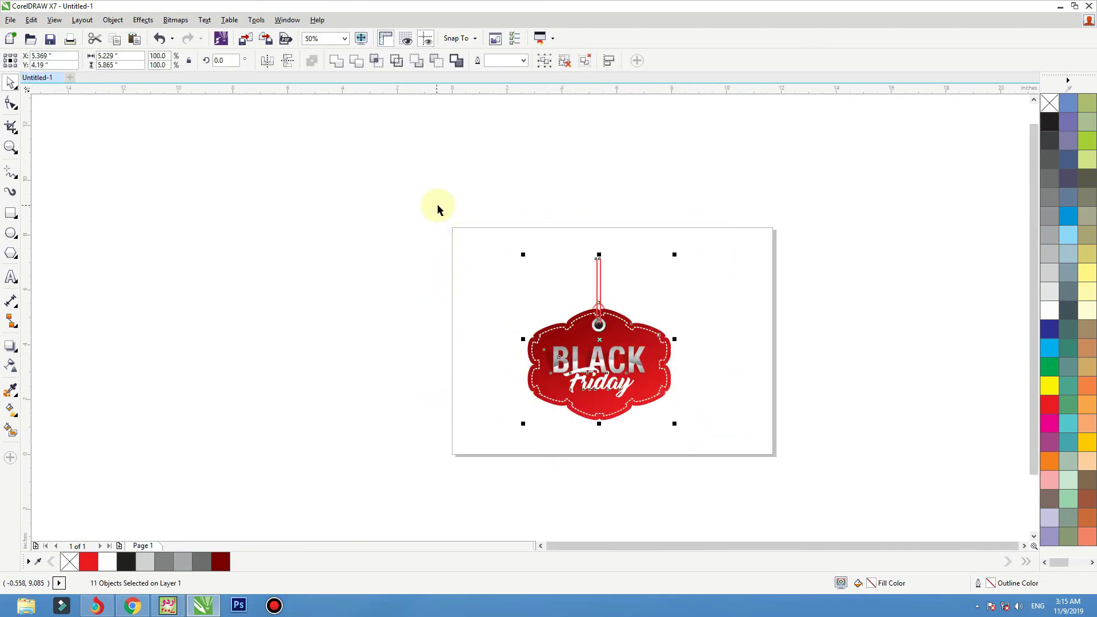
key("shift+F2")
left_click(249, 269)
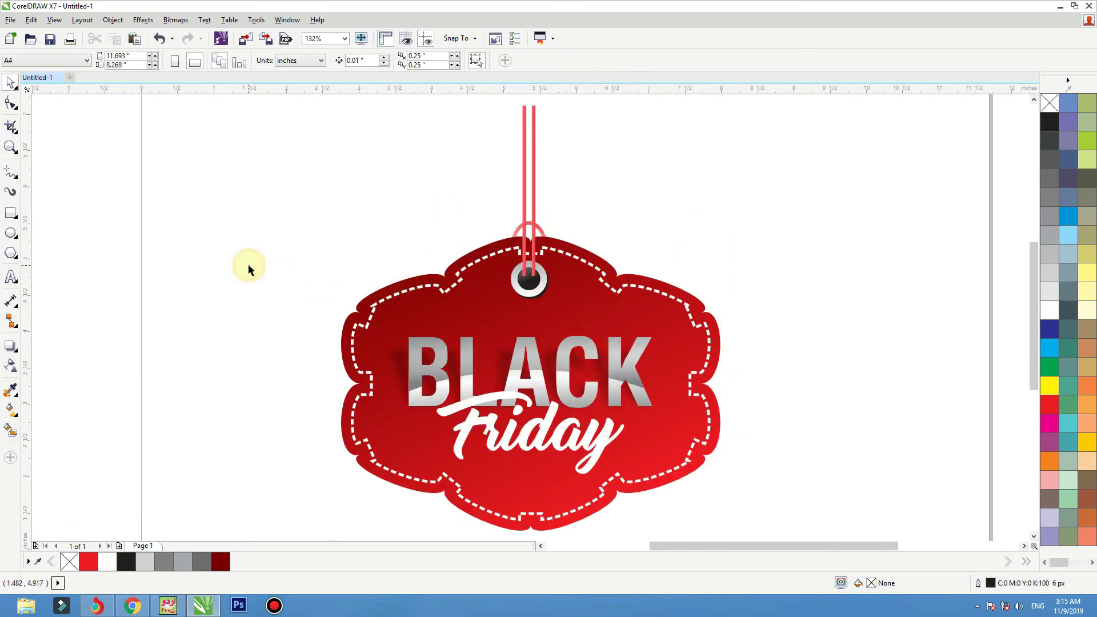